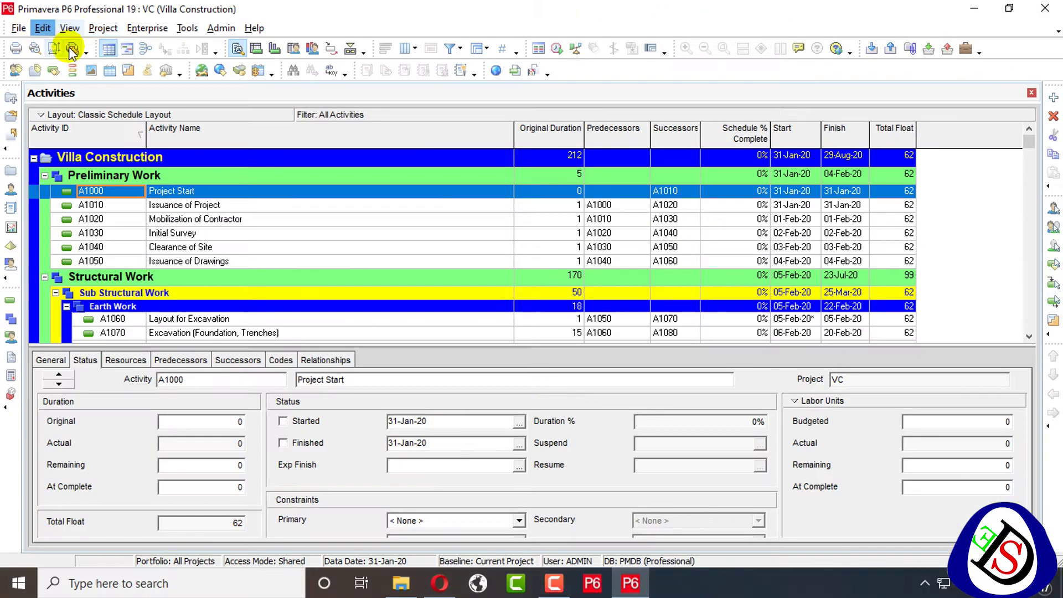
Step: Display the Villa Construction Gantt chart beside the activity table and check the timescale menu
click(131, 47)
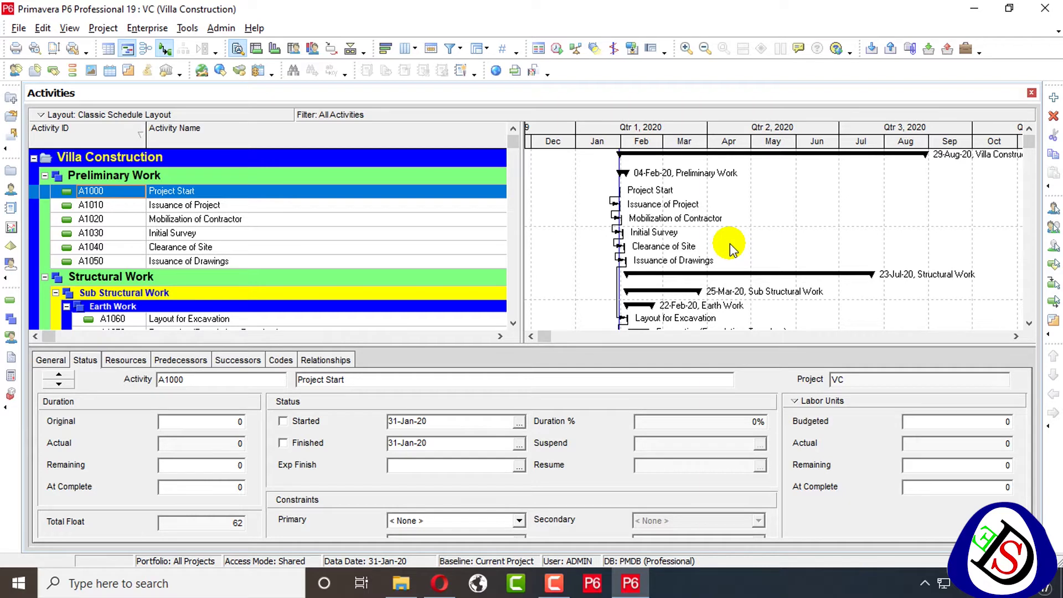
right_click(659, 134)
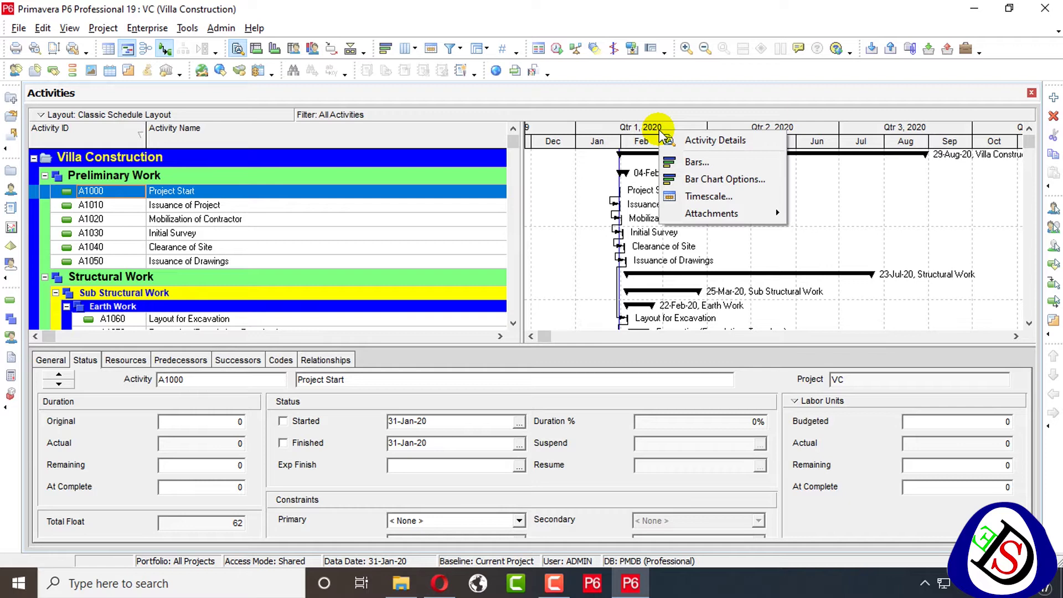
click(594, 178)
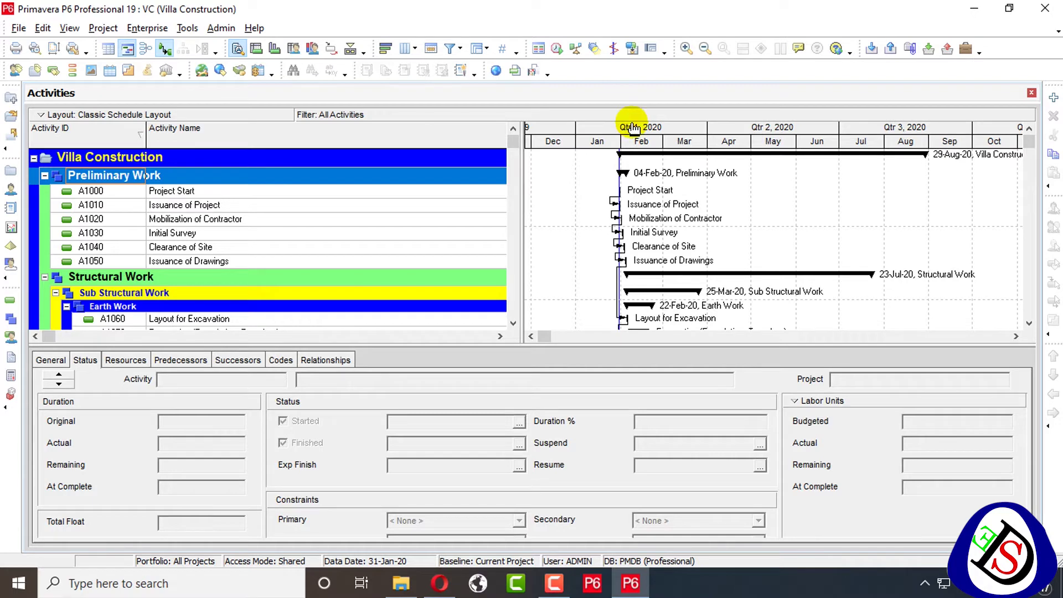
Step: Pan the Gantt timescale to earlier months and widen the month columns
drag(632, 128, 685, 162)
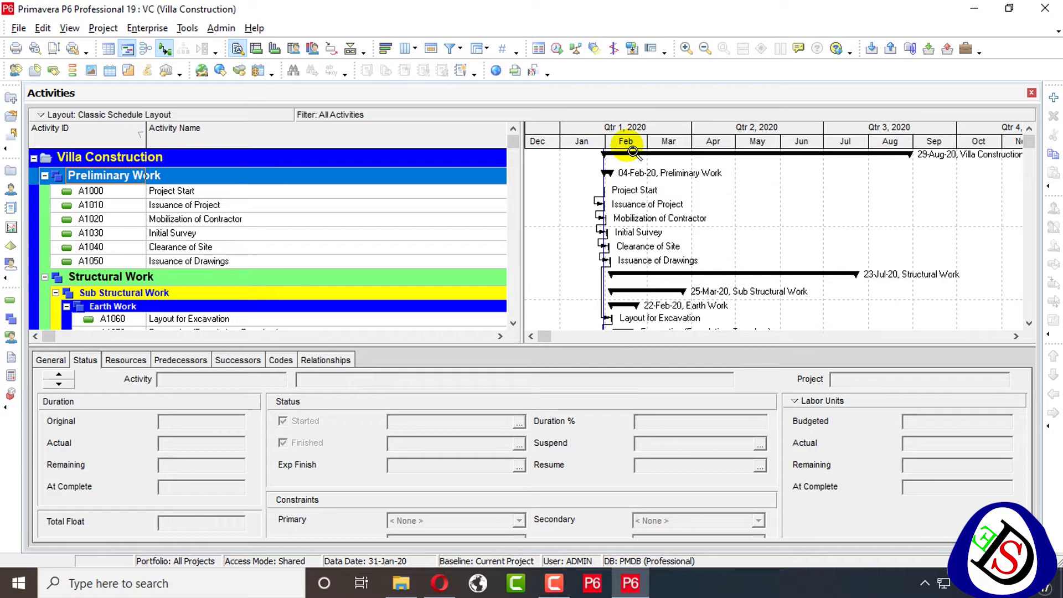
drag(632, 151, 656, 150)
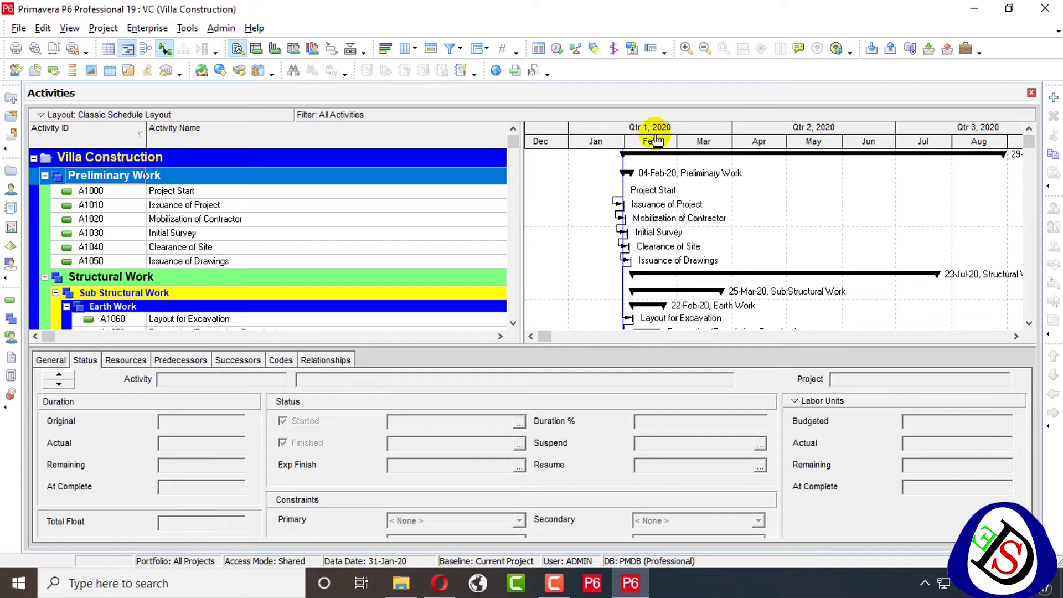
Step: Apply the Three Lines timescale option so year, quarter and month headers appear
right_click(798, 142)
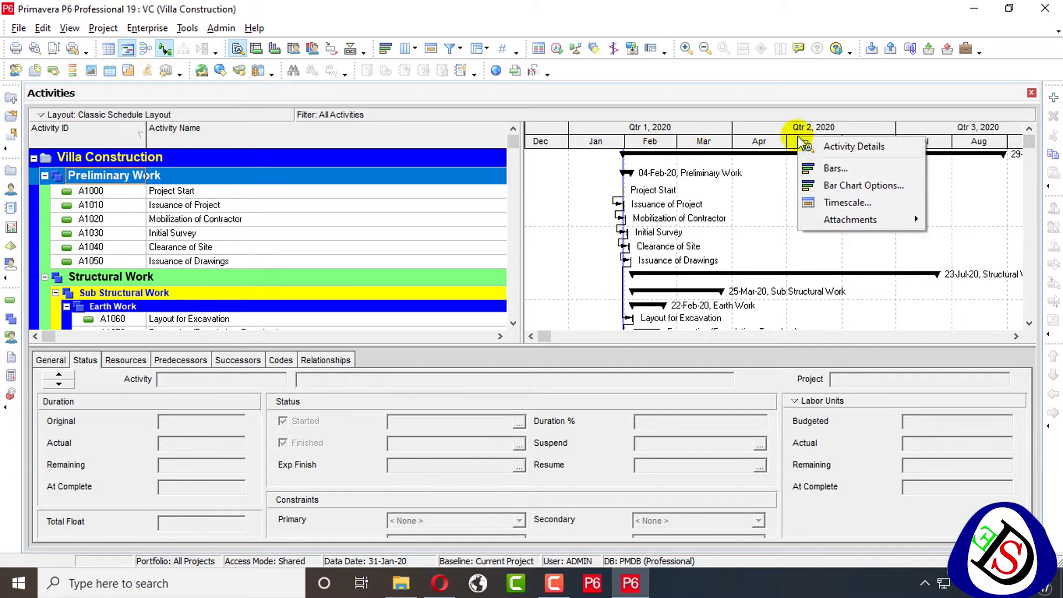
click(854, 205)
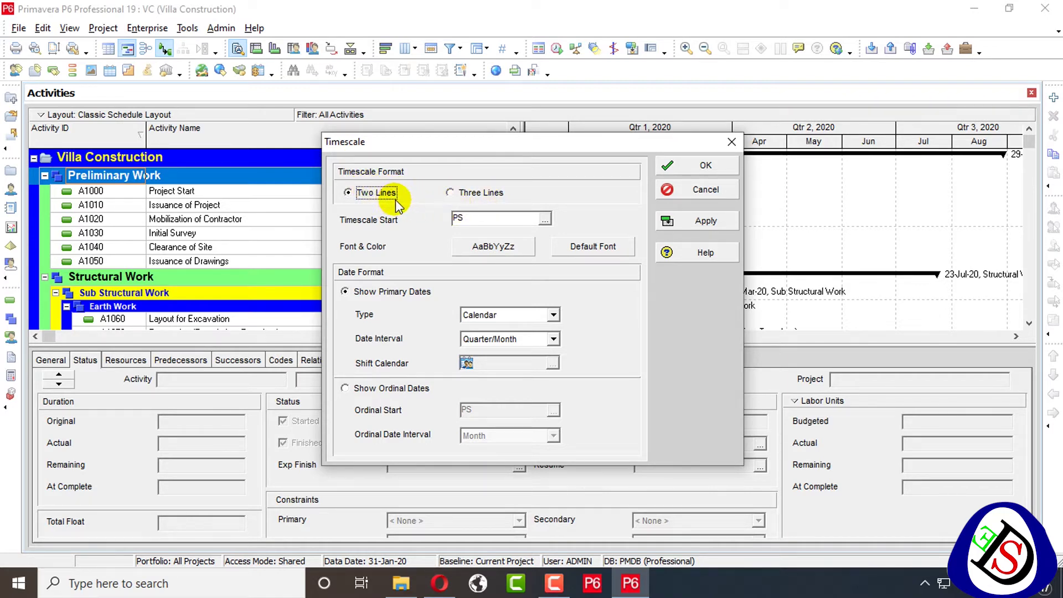
click(732, 143)
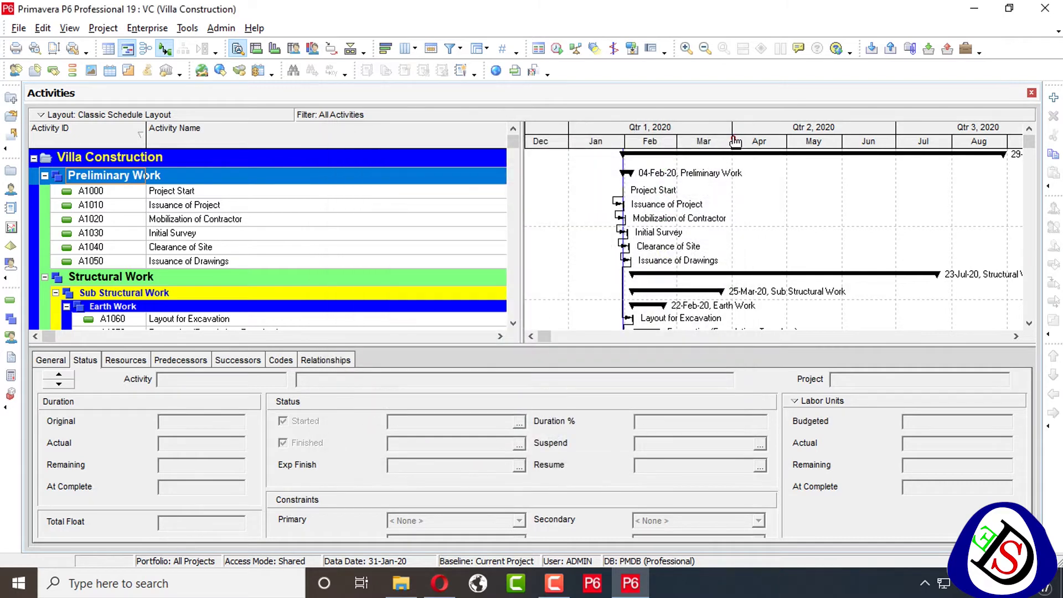
right_click(702, 131)
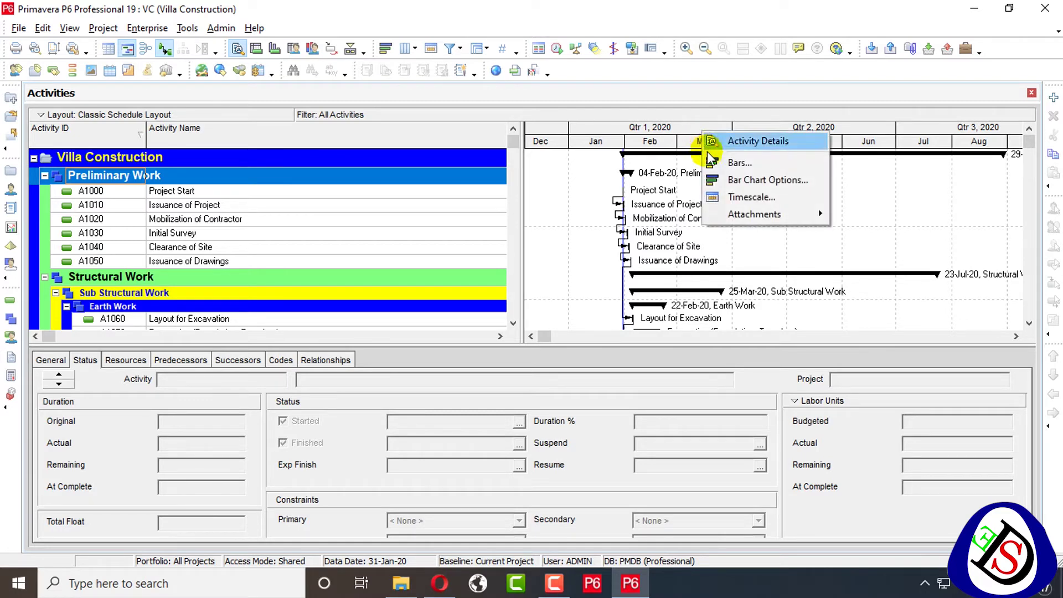
click(743, 193)
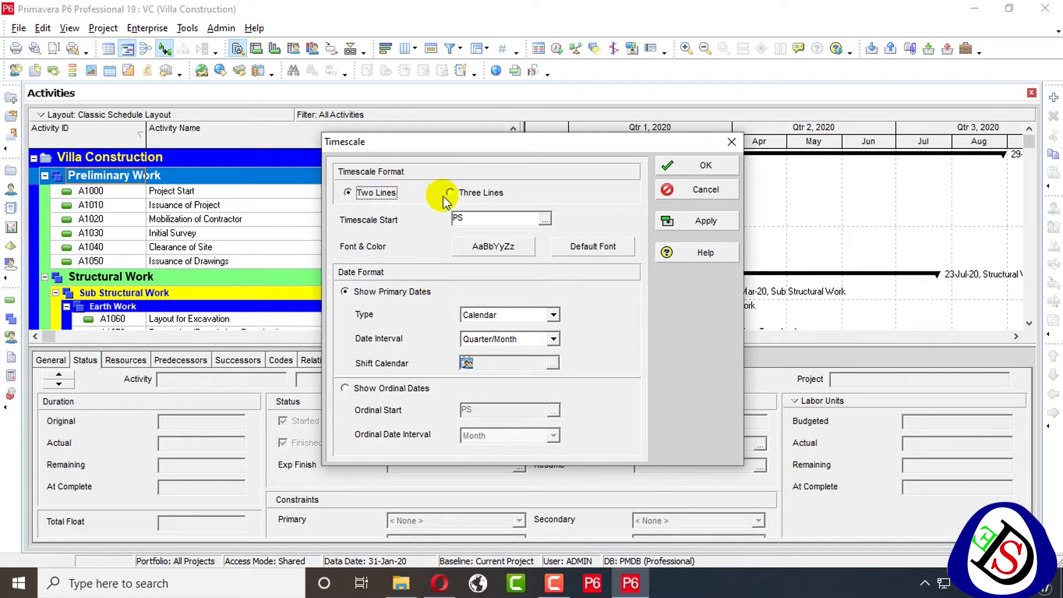
click(480, 195)
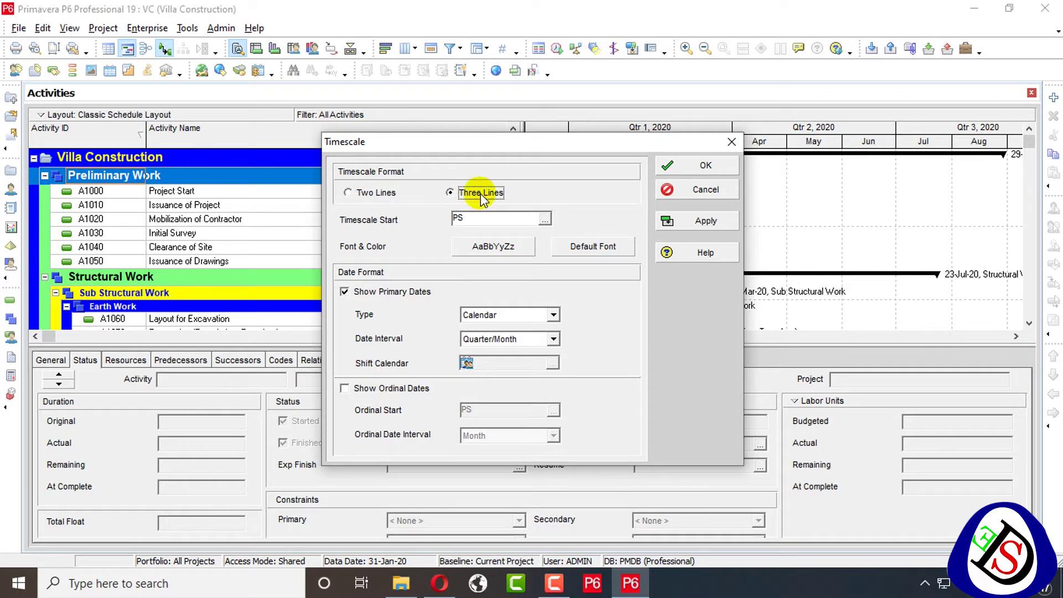
click(708, 217)
click(704, 166)
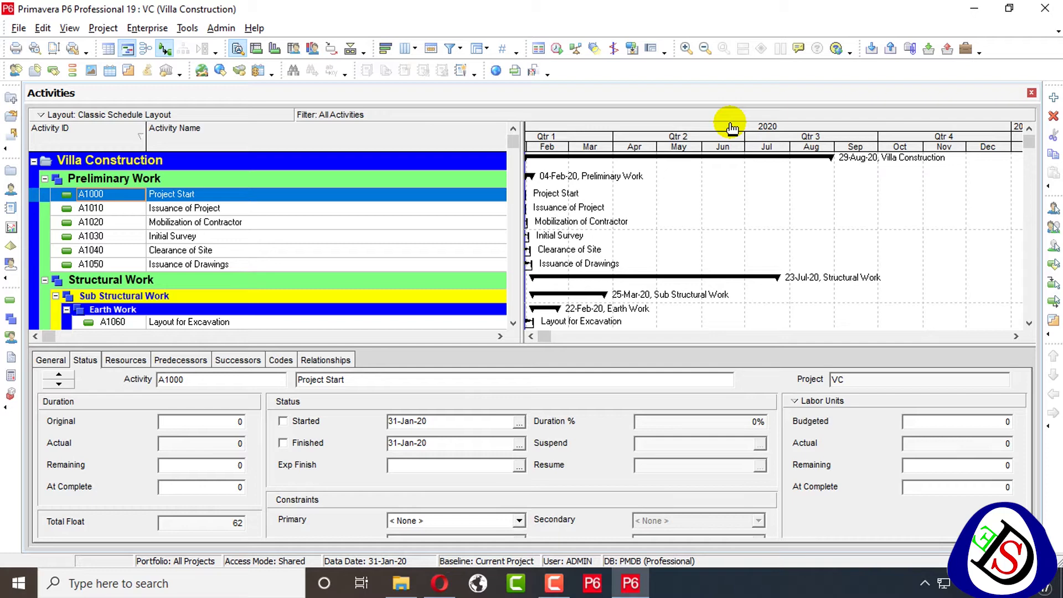
Step: Set the Timescale Start to CD - Current Date and apply it
scroll(733, 124, left, 3)
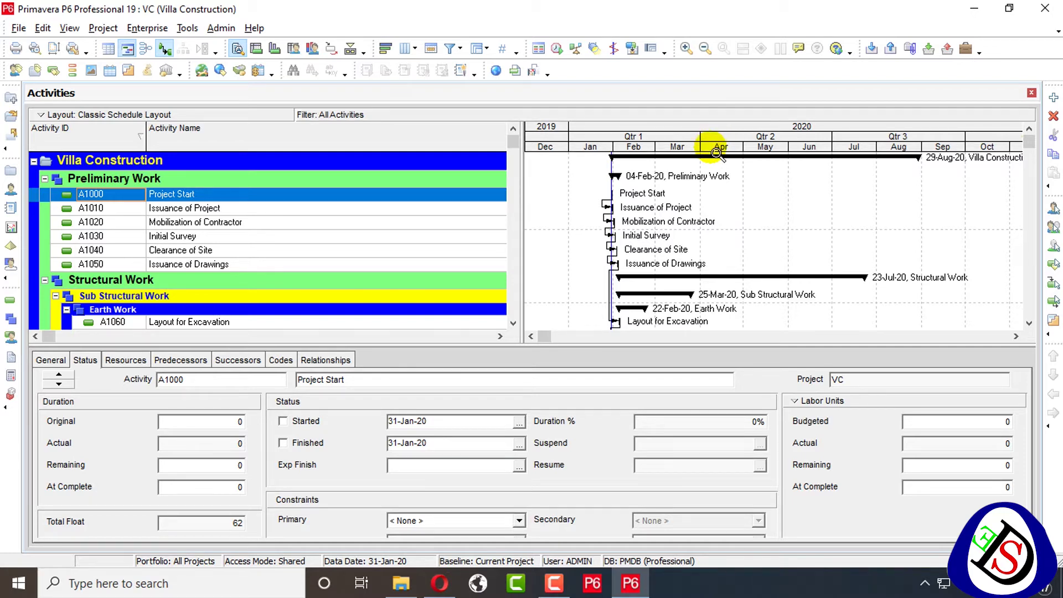
right_click(712, 132)
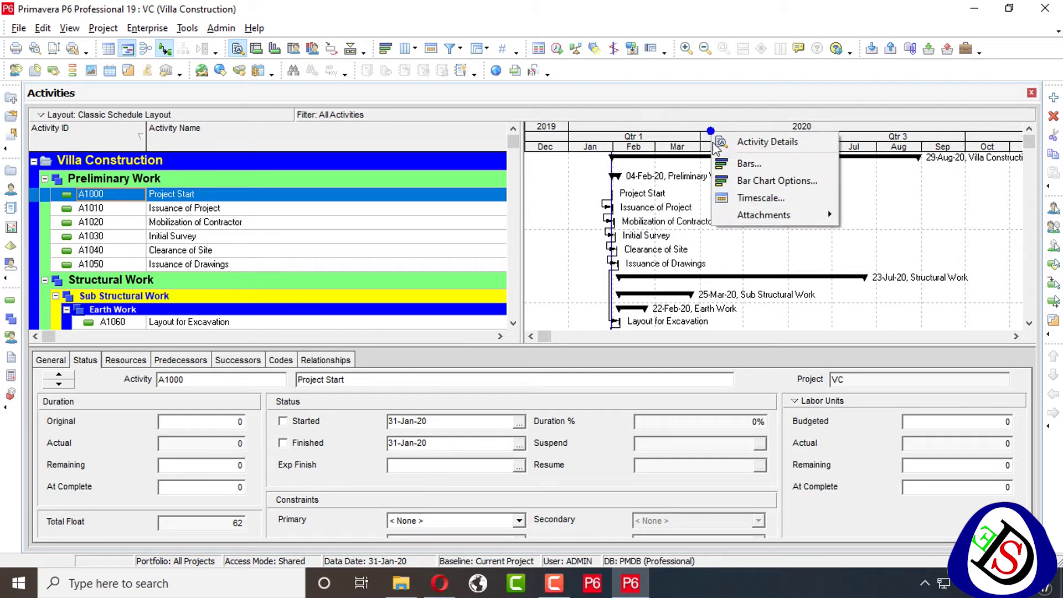
click(750, 197)
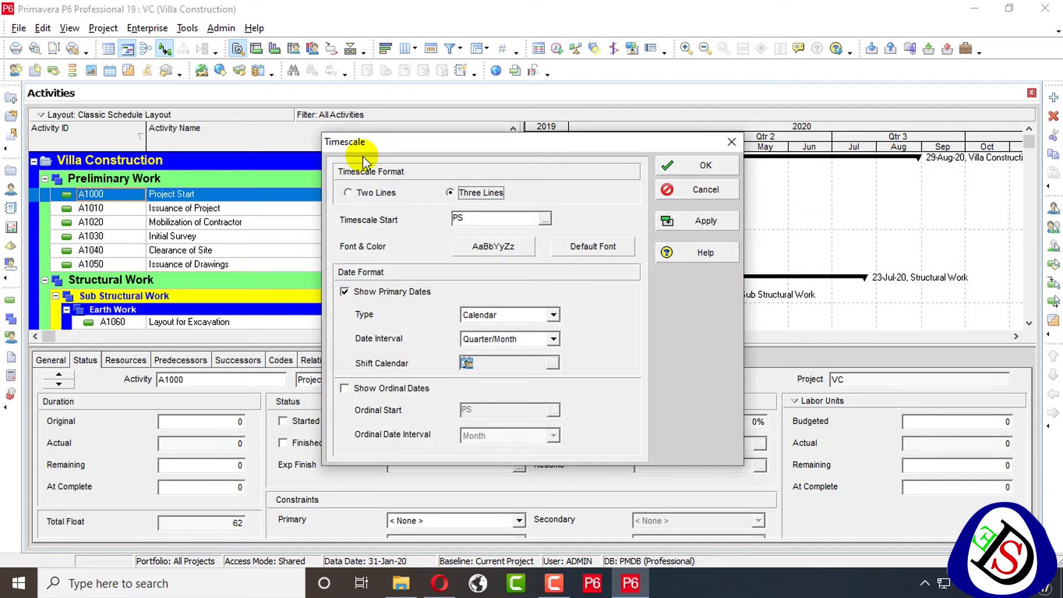
click(545, 219)
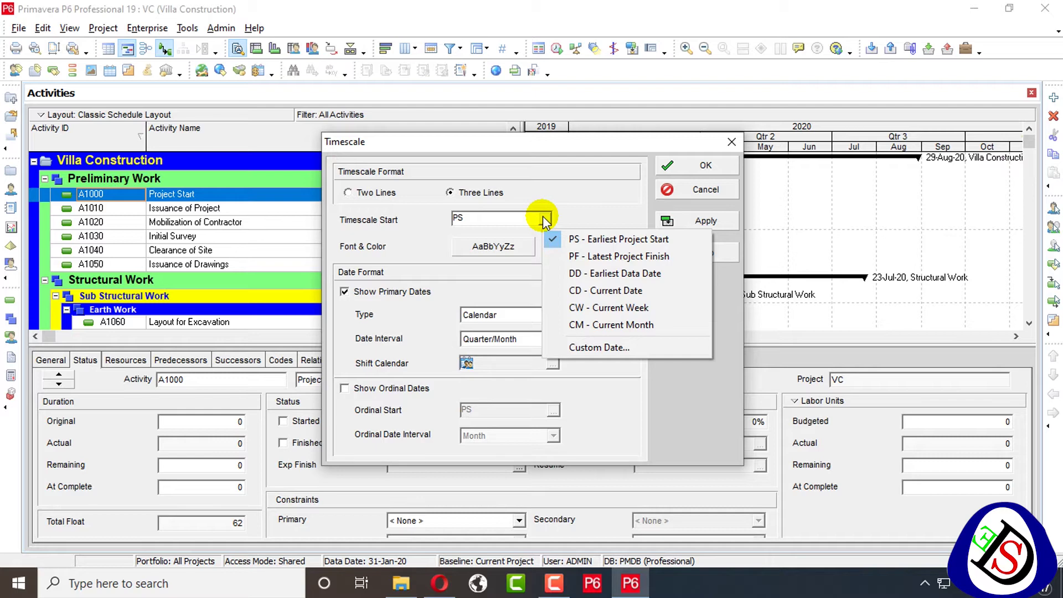
click(533, 5)
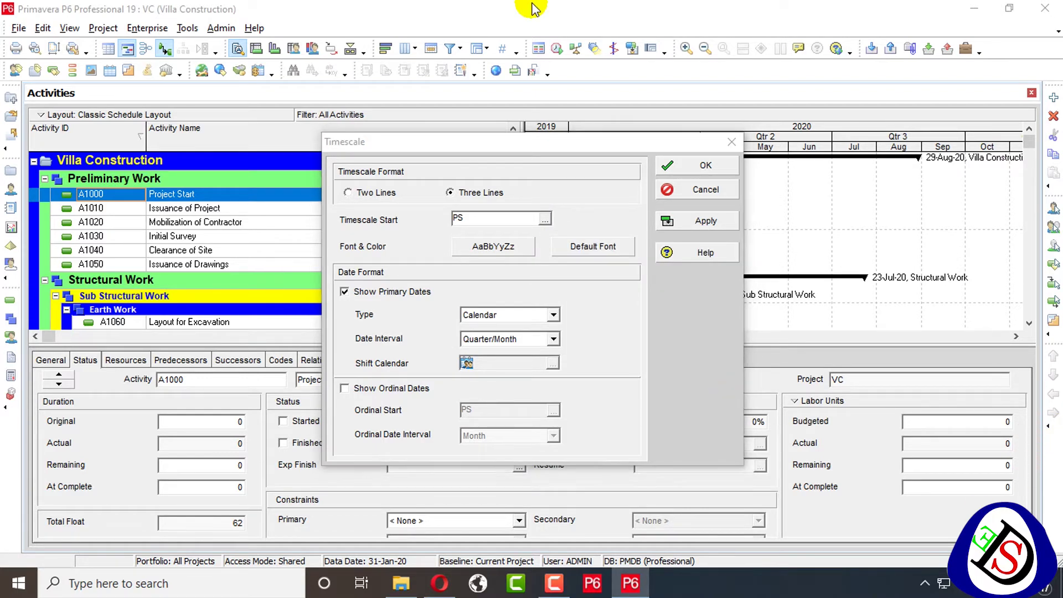
click(545, 218)
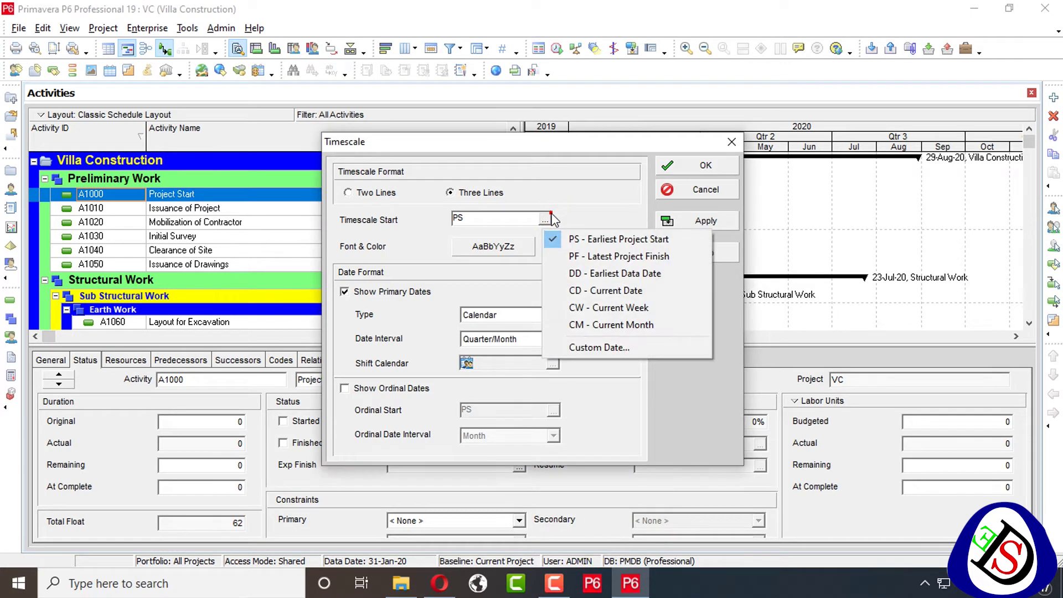
click(615, 290)
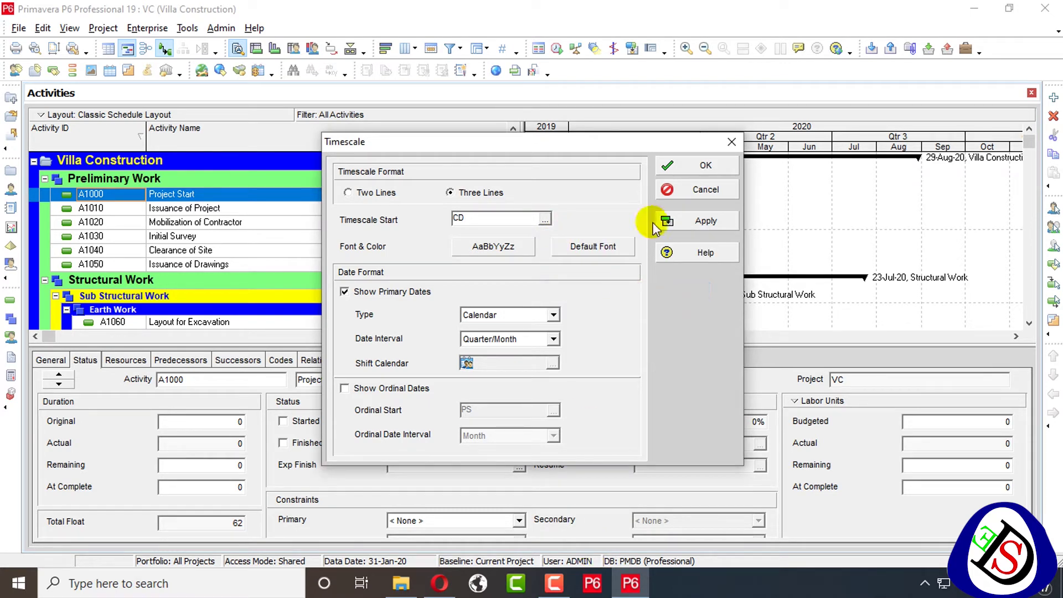
click(704, 221)
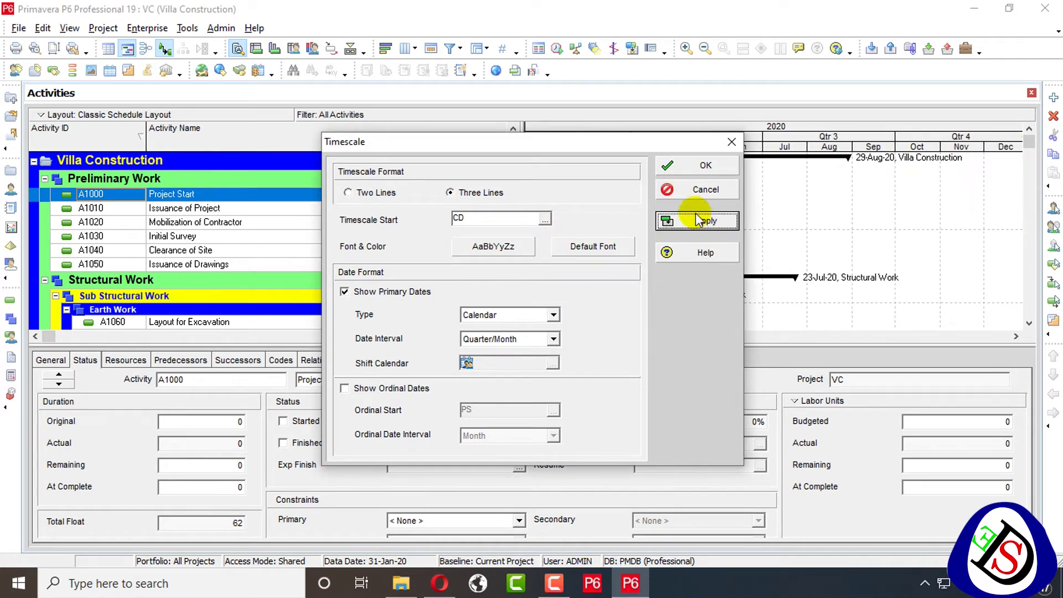
click(686, 168)
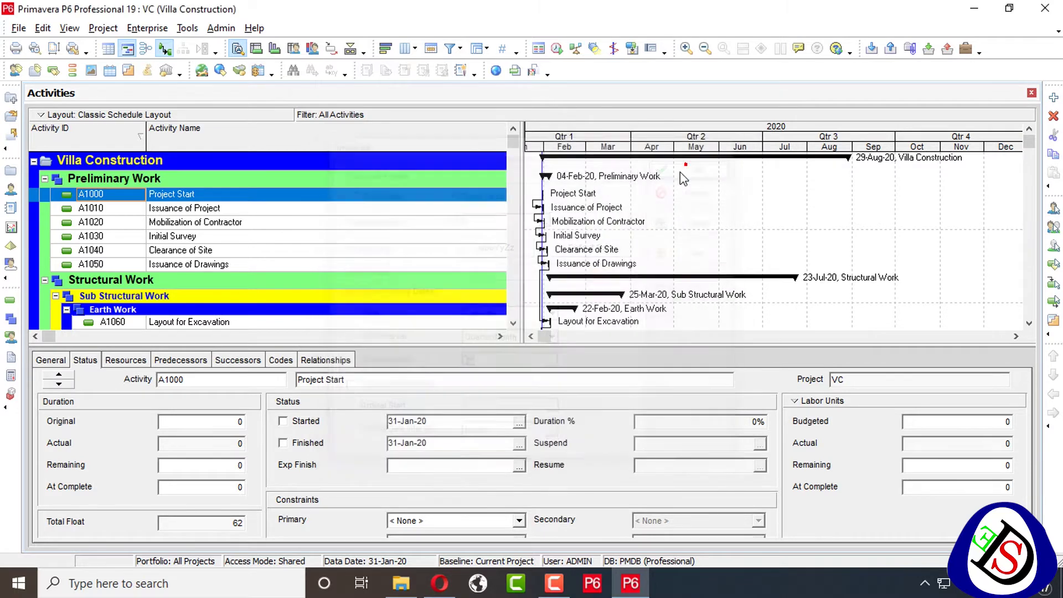
Step: Scroll the Gantt chart back to bring earlier 2019 months into view
click(530, 336)
click(531, 335)
click(531, 336)
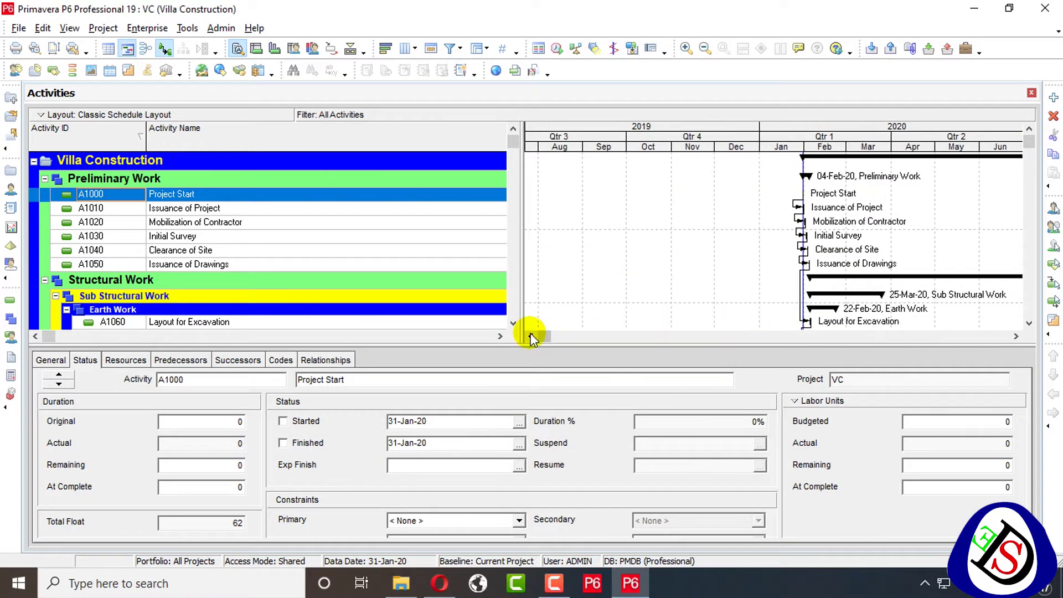
click(530, 336)
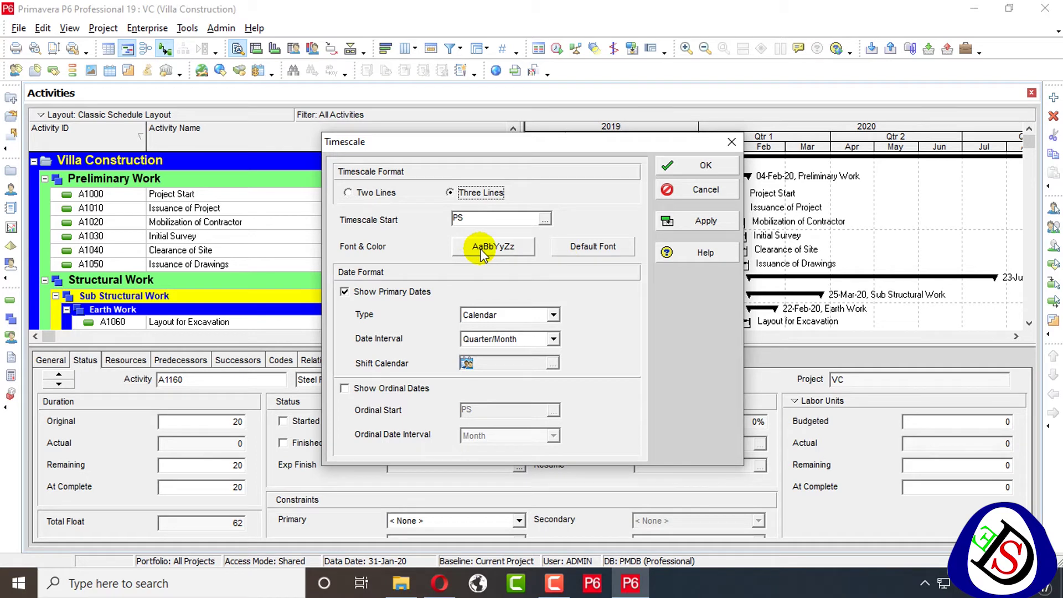
Step: Restore the default timescale font in the Timescale settings
click(481, 252)
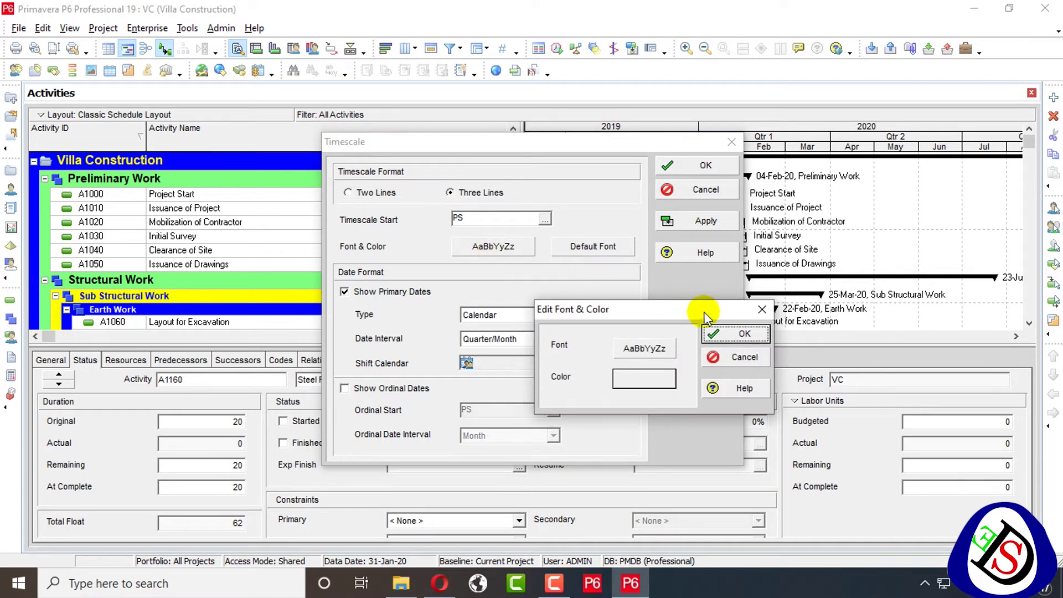
click(761, 308)
click(608, 250)
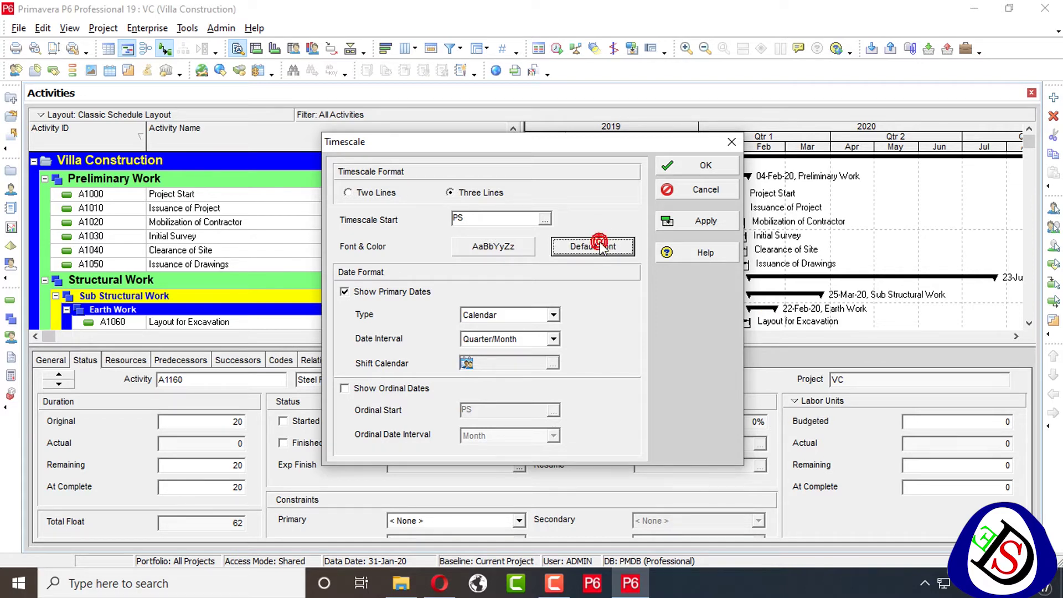
Step: Try Footlight MT as the timescale font in the font picker
click(495, 246)
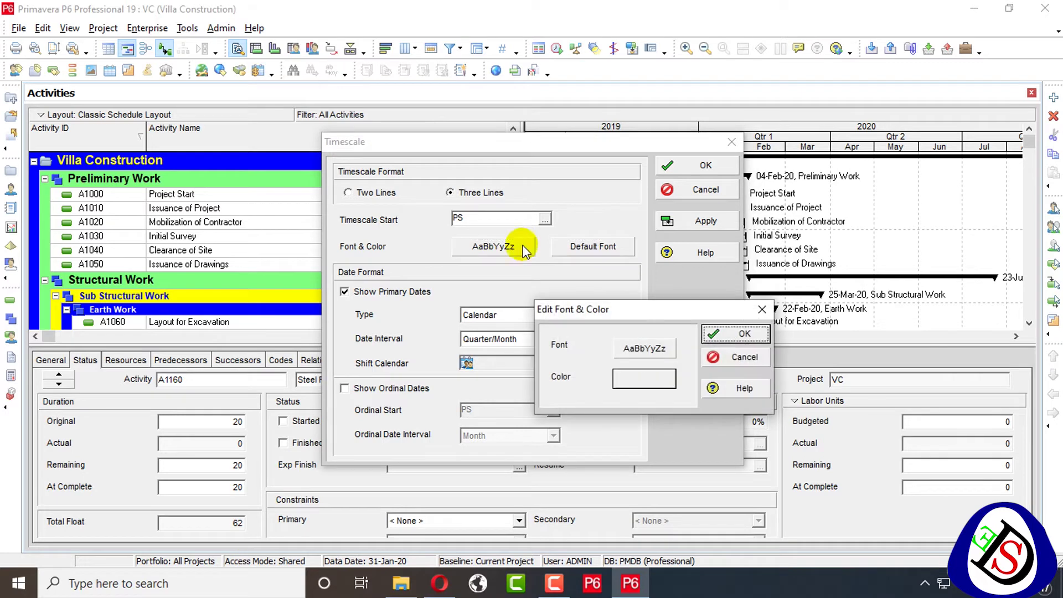
click(660, 346)
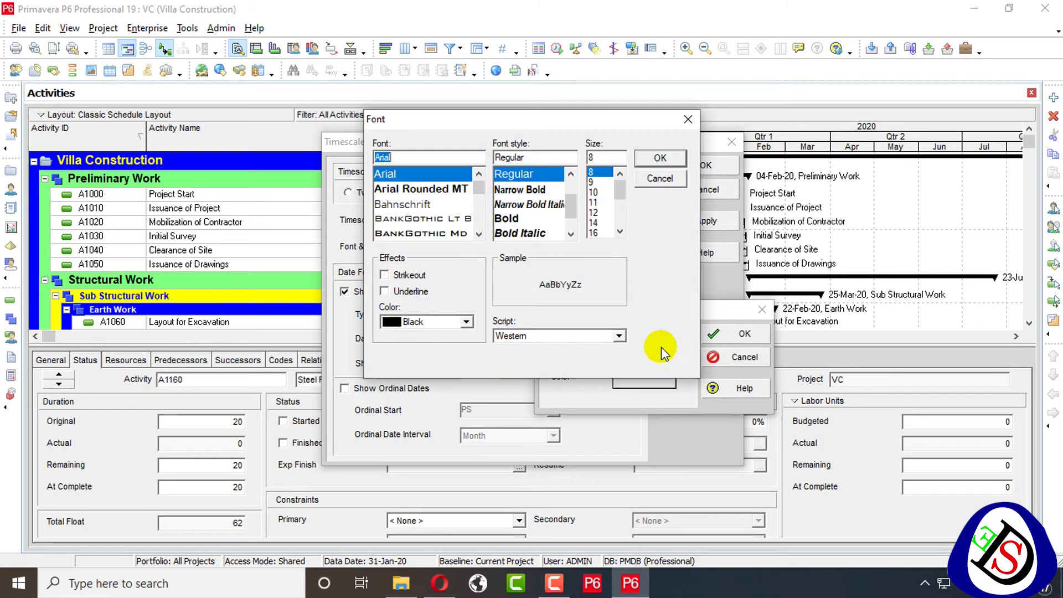
scroll(443, 179, down, 6)
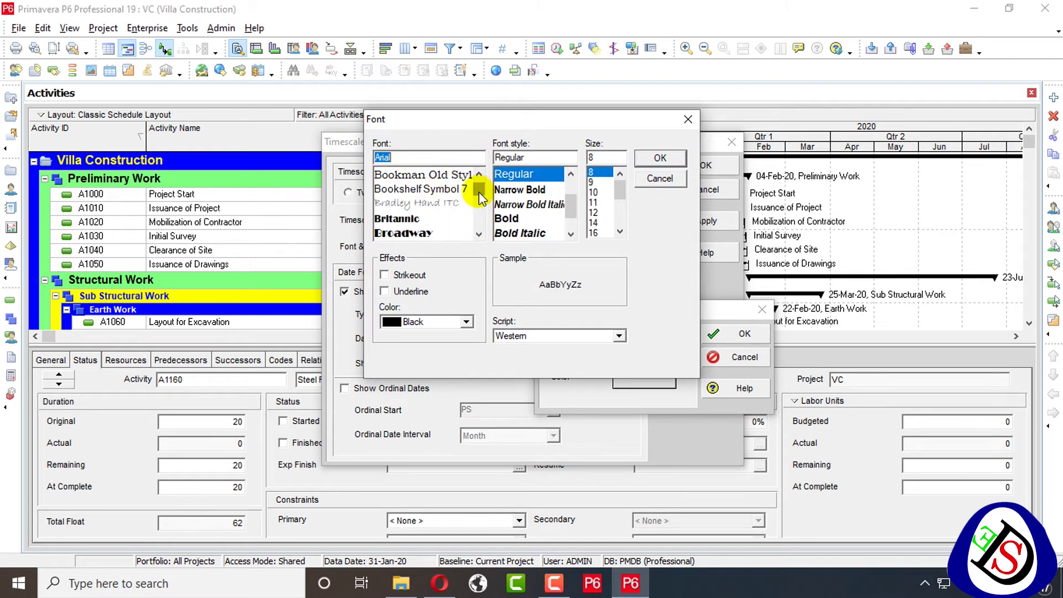
scroll(479, 198, up, 10)
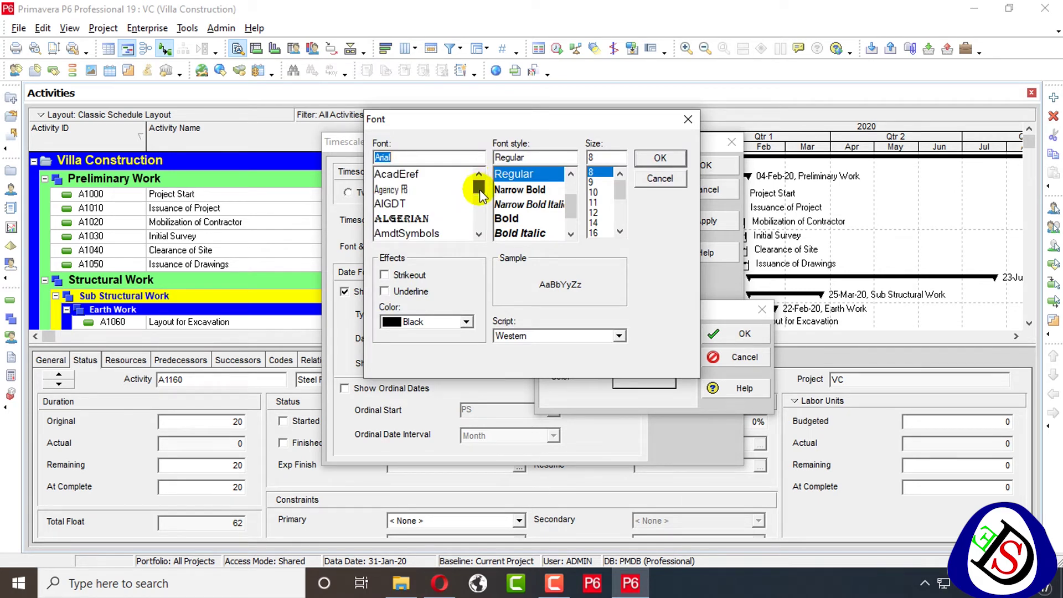
drag(477, 190, 479, 197)
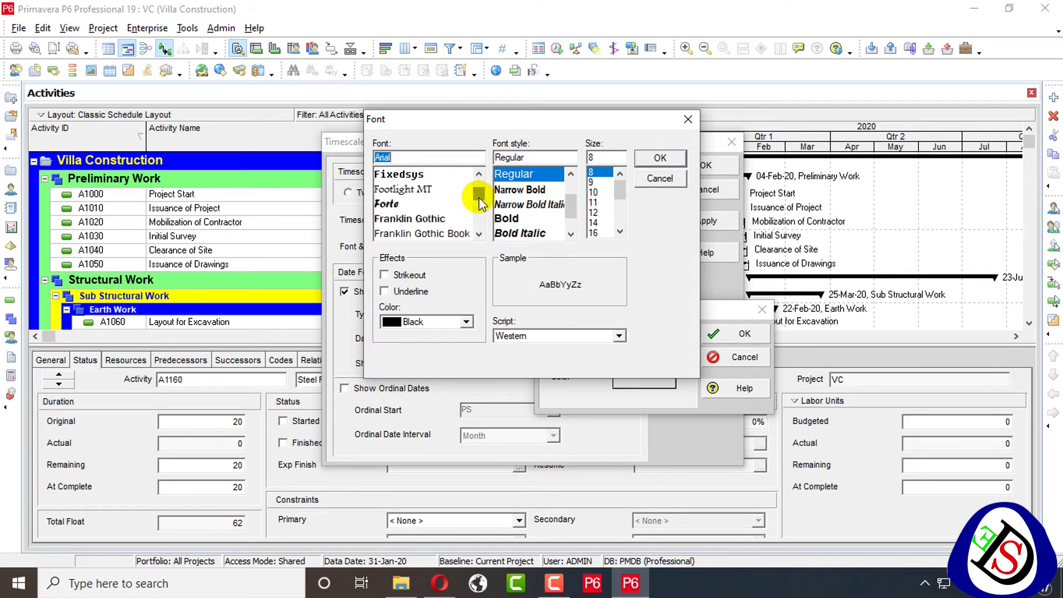
click(427, 188)
Step: Choose Britannic Bold instead and apply it to the timescale and headers
scroll(429, 188, up, 3)
scroll(429, 188, up, 12)
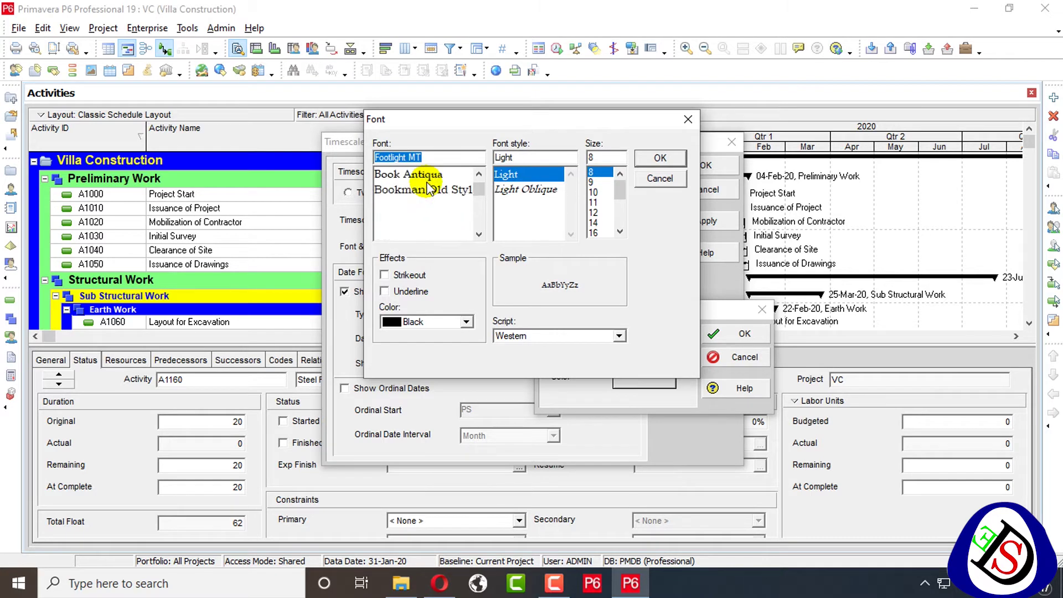
scroll(429, 188, down, 5)
scroll(429, 188, down, 1)
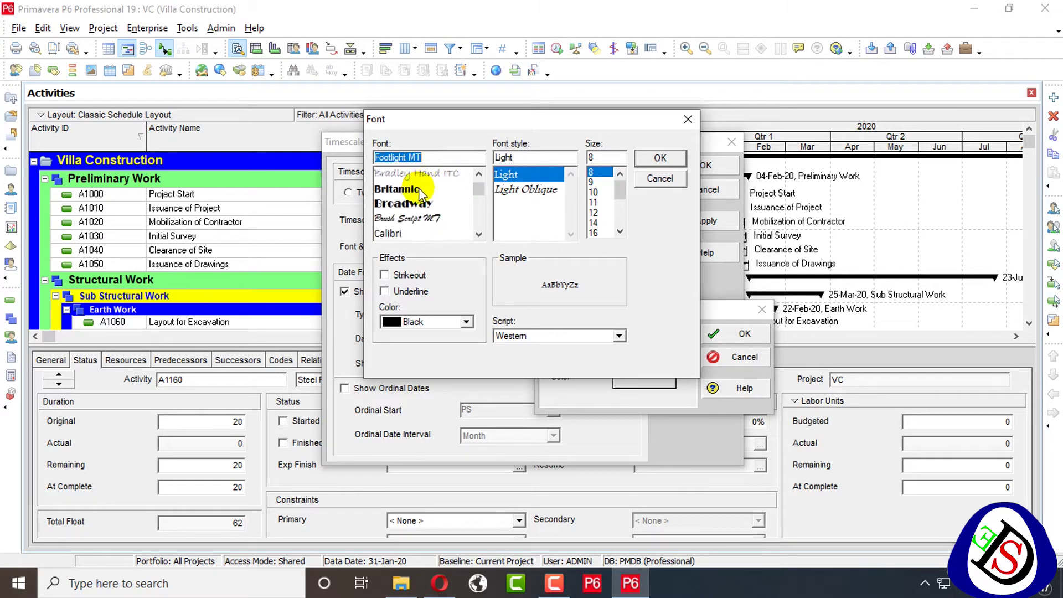
click(419, 189)
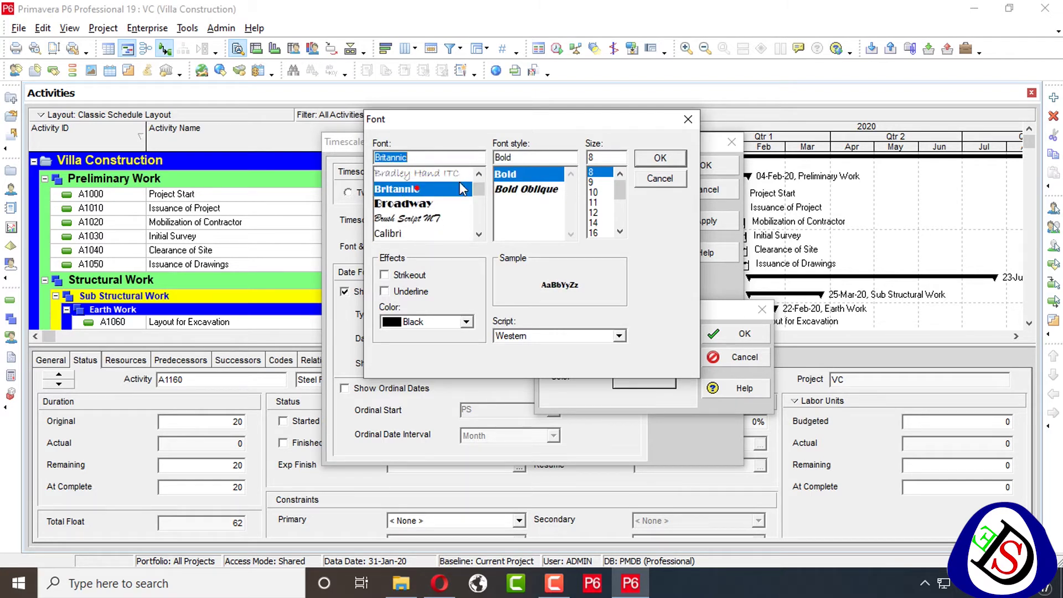
click(670, 157)
click(725, 339)
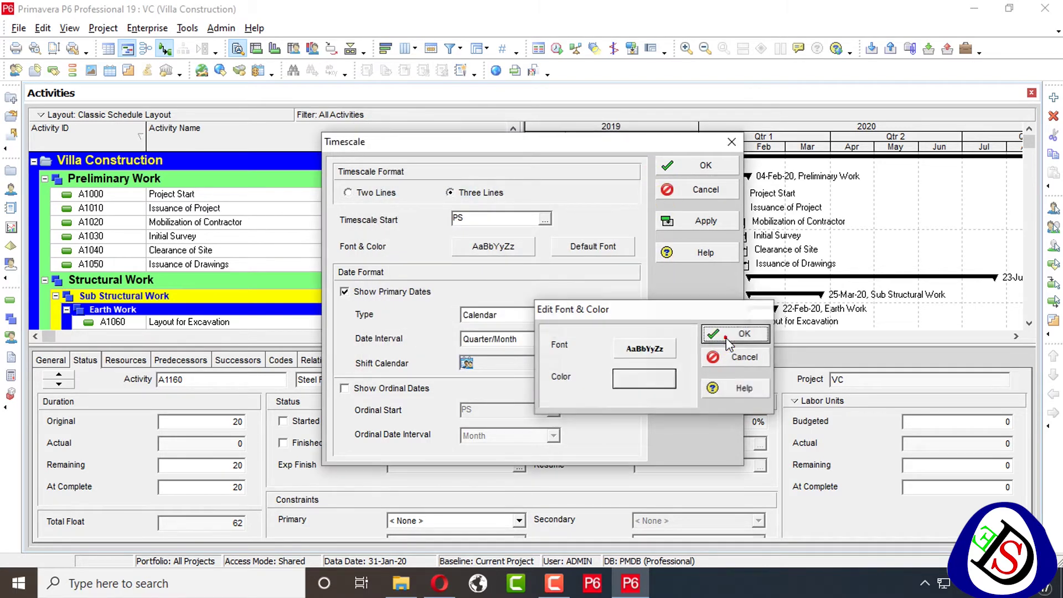
click(696, 221)
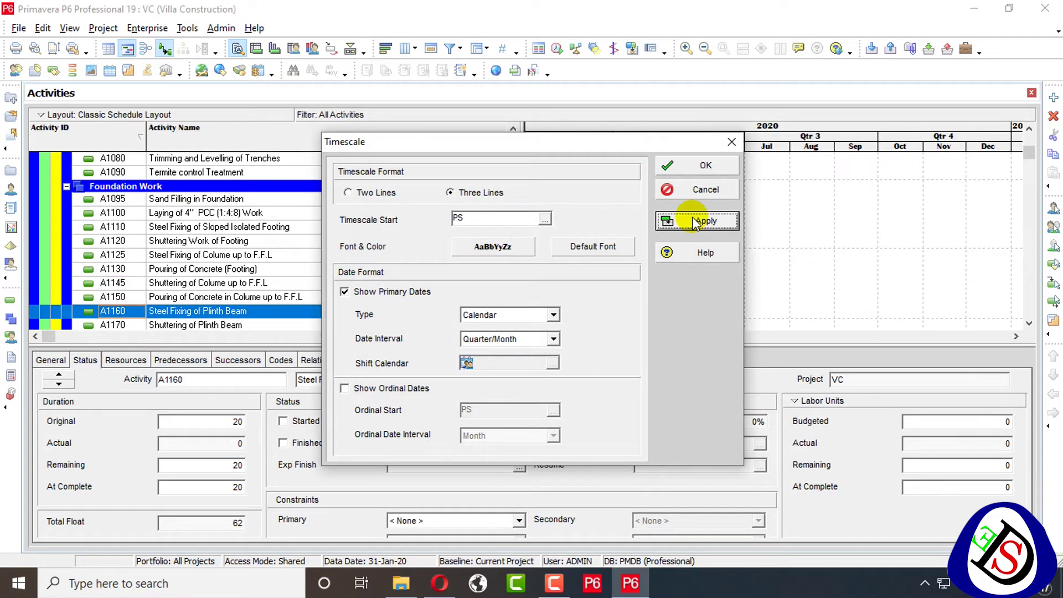
Step: Close the Timescale settings and widen the Gantt month columns
drag(675, 147, 353, 170)
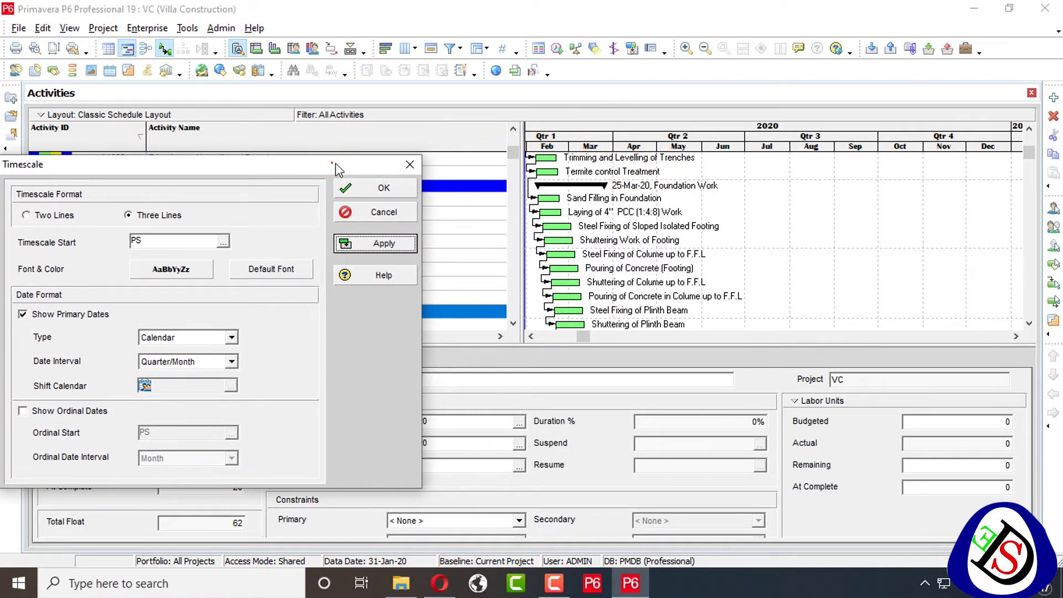
drag(338, 169, 503, 168)
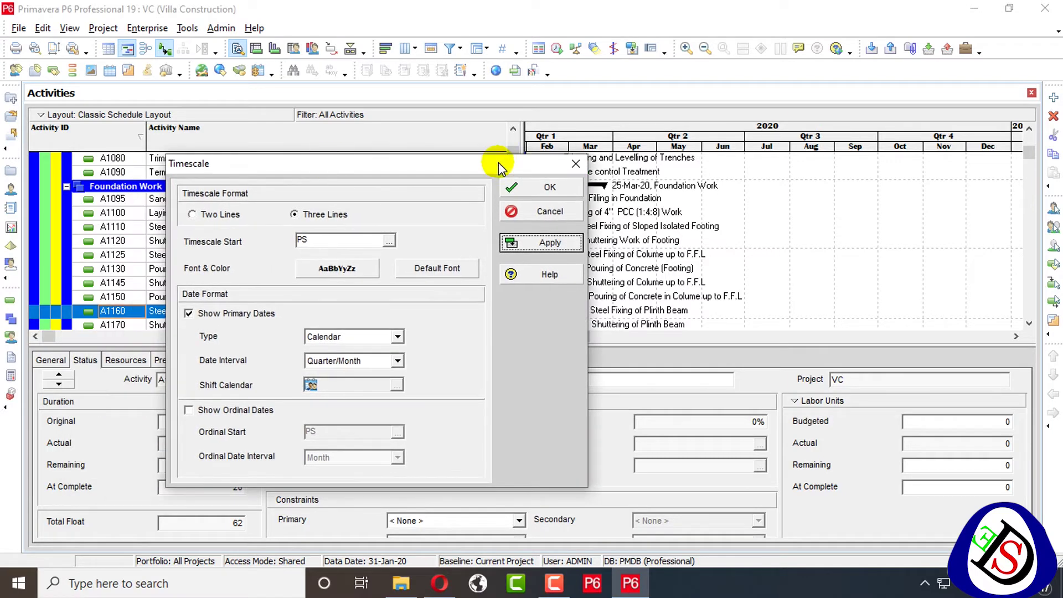
click(556, 195)
drag(659, 143, 873, 146)
Step: Reset the timescale font to default and close the Timescale settings
right_click(787, 140)
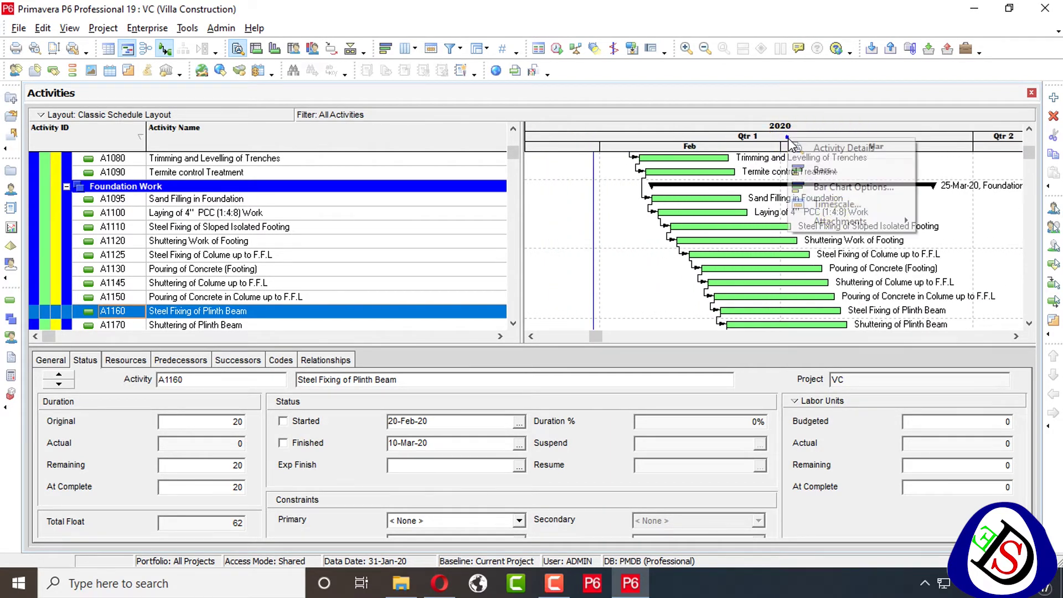
click(835, 203)
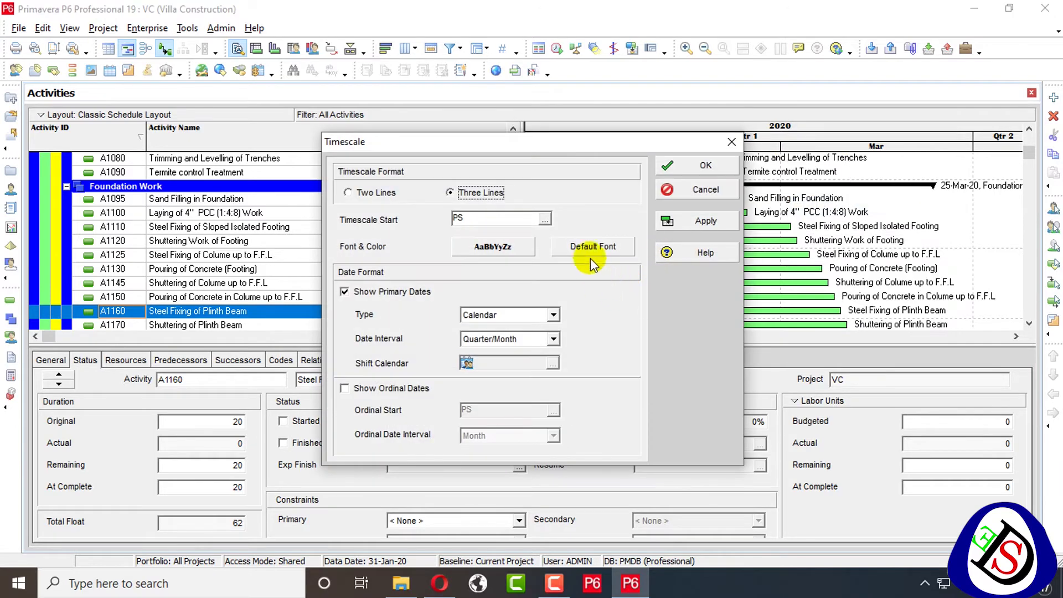
click(591, 248)
click(706, 166)
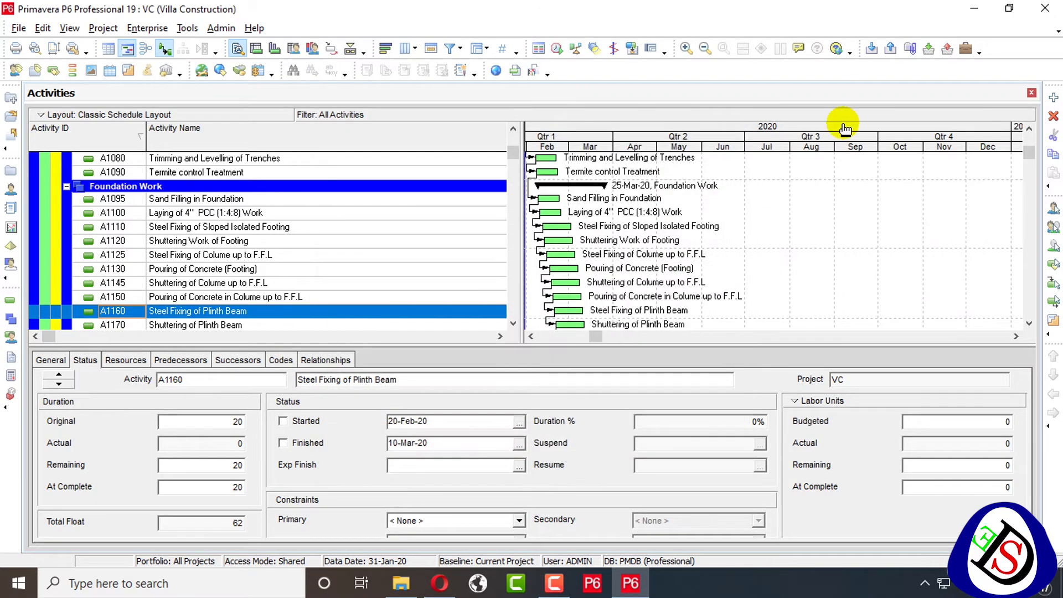
Step: Set the timescale and column header text colour to yellow
right_click(710, 133)
click(758, 199)
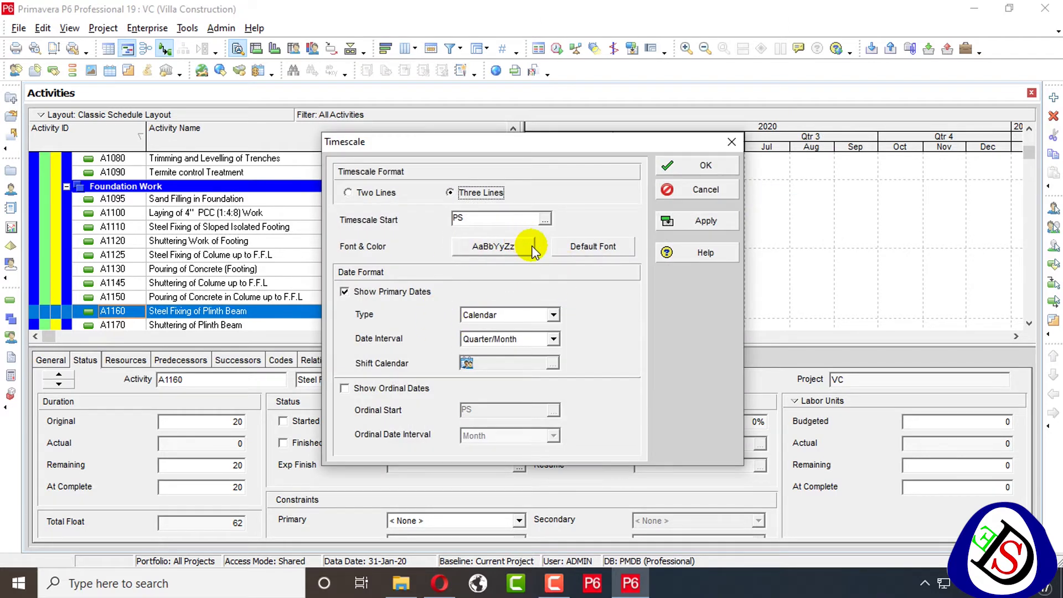
click(533, 250)
click(636, 376)
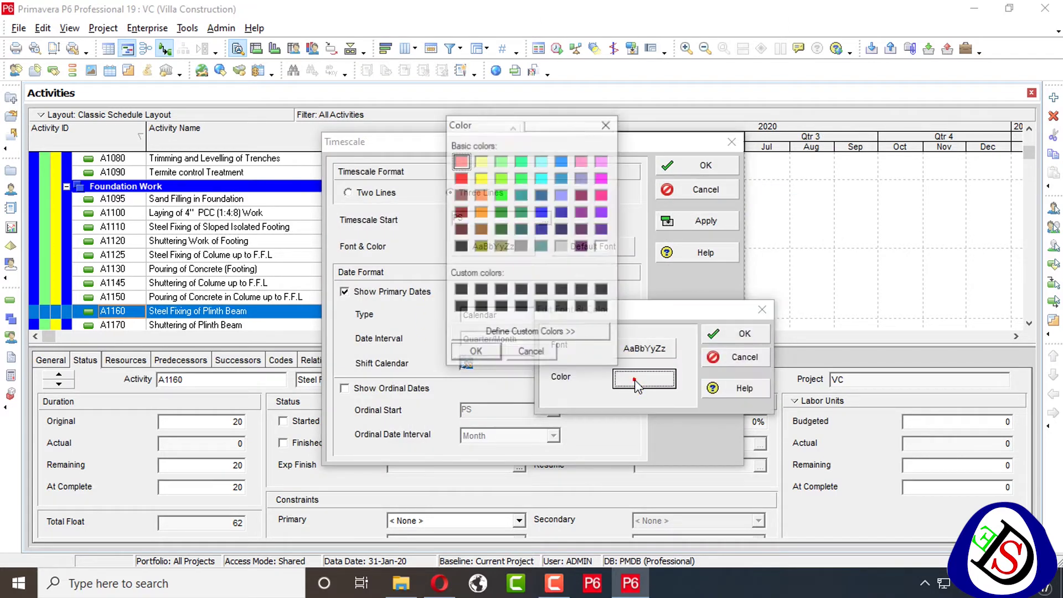
click(480, 178)
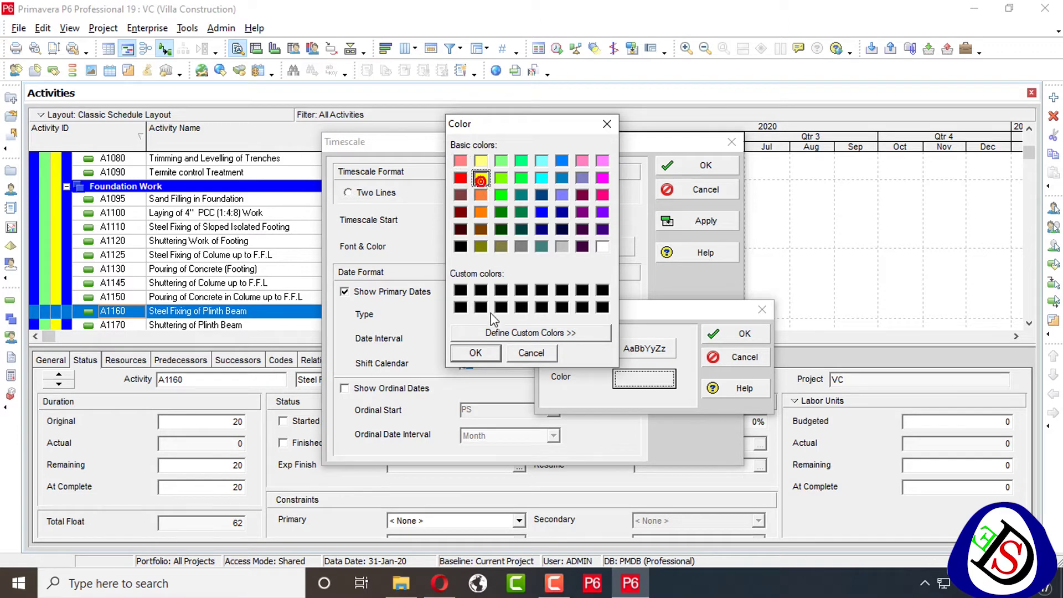
click(474, 352)
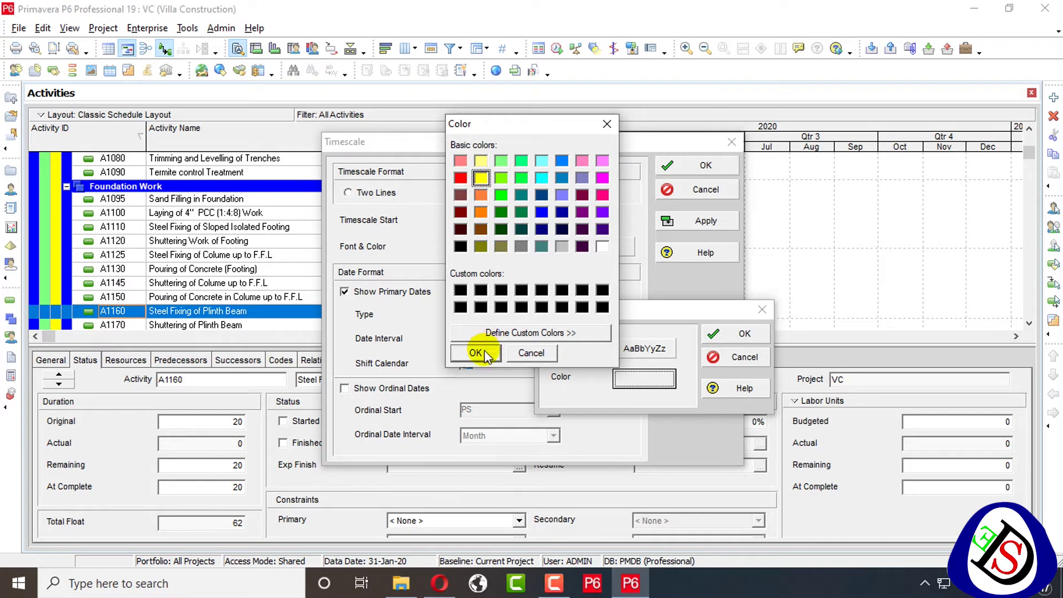
click(742, 333)
click(703, 220)
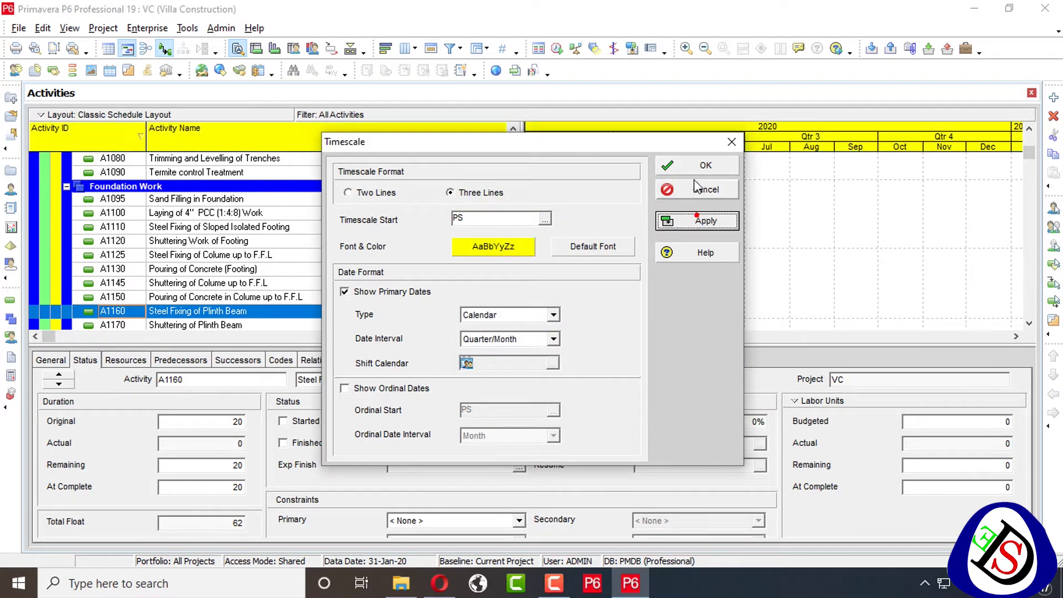
click(700, 172)
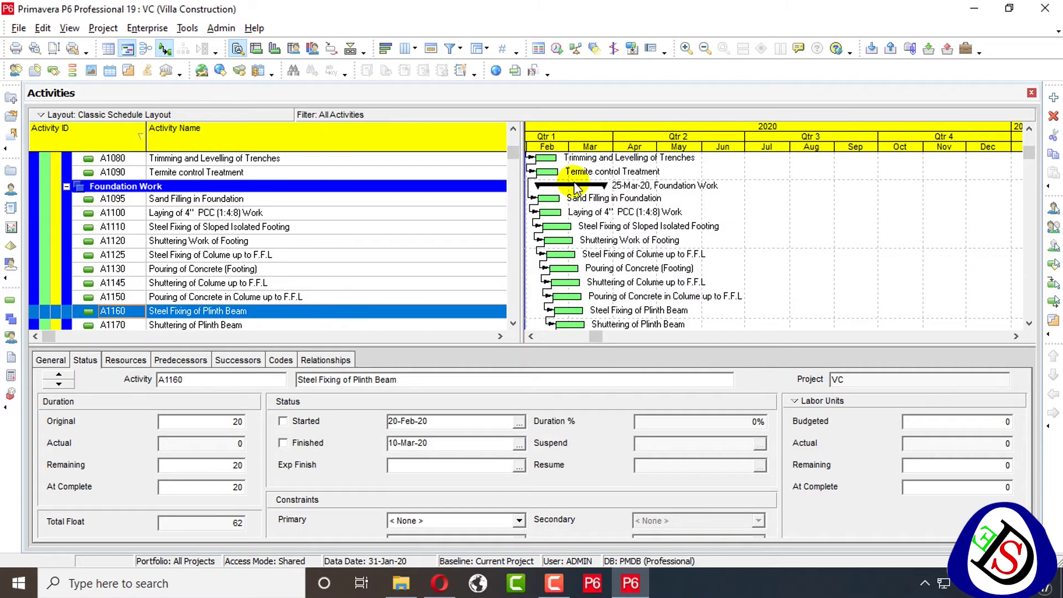
Step: Change the timescale and header text colour to hot pink
right_click(609, 147)
click(668, 211)
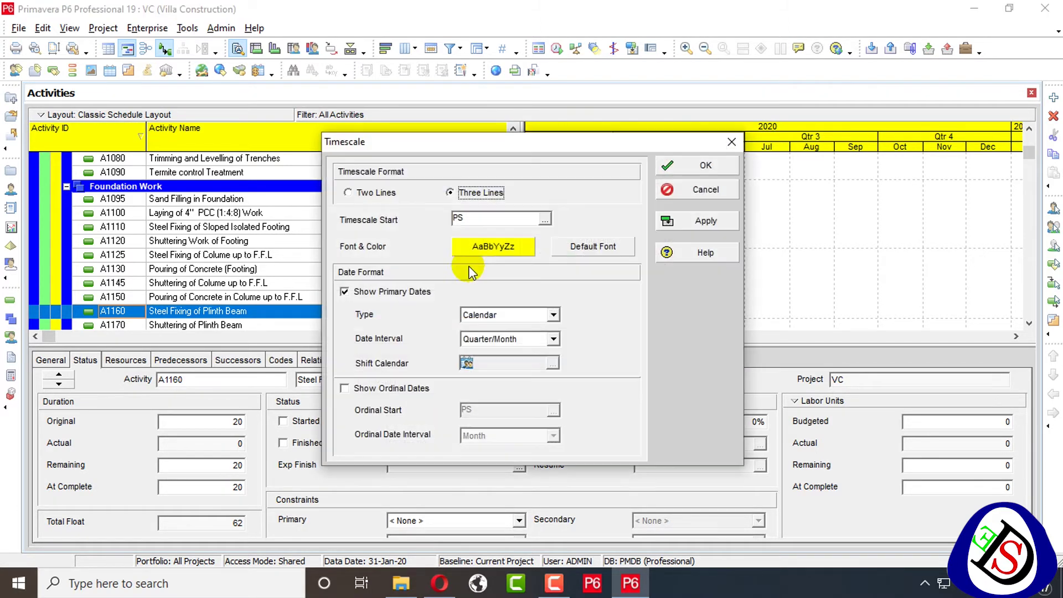
click(515, 247)
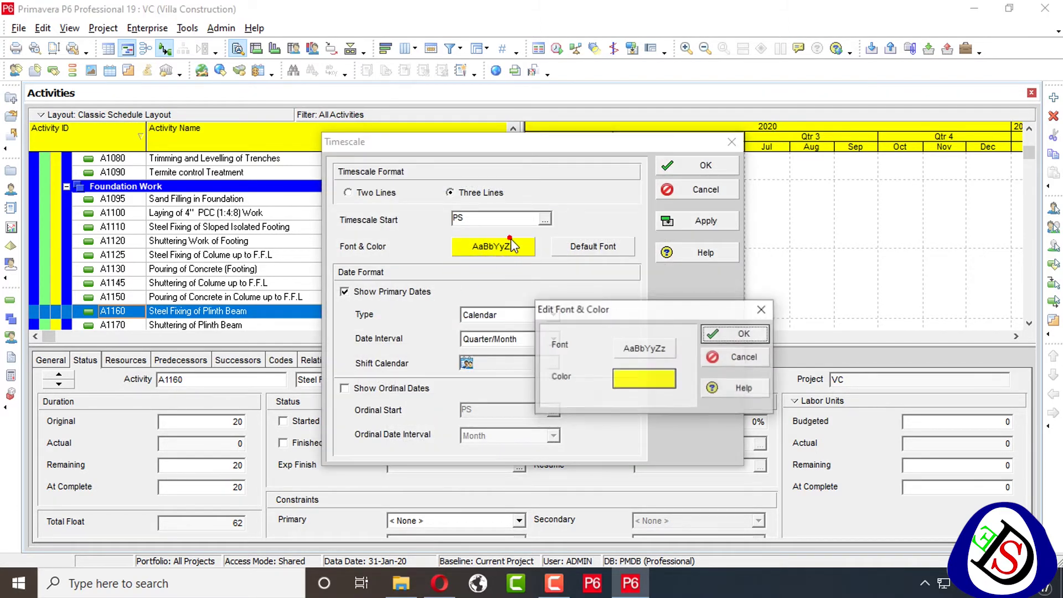
click(642, 390)
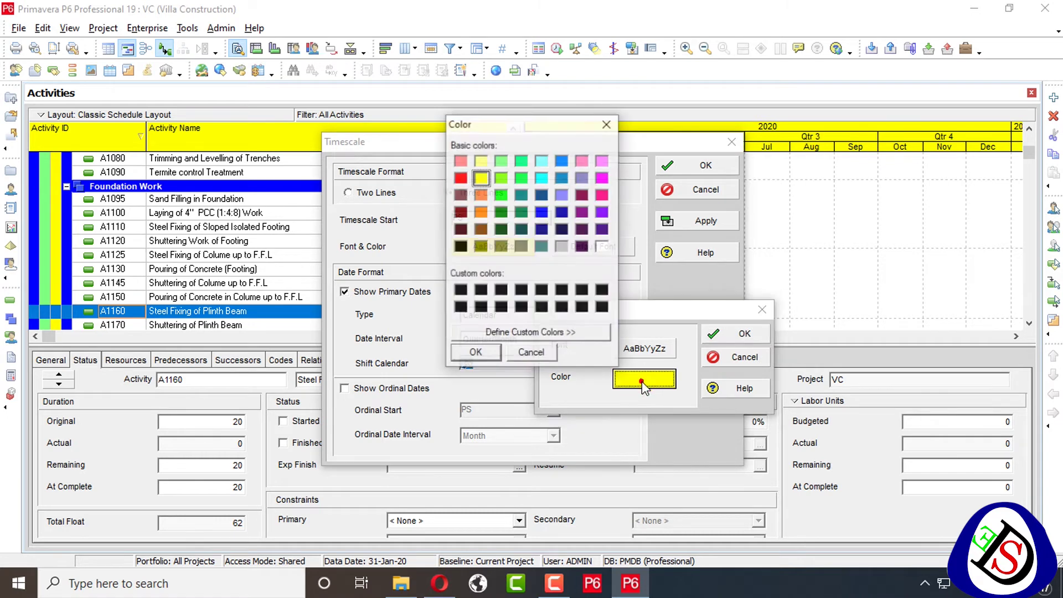
click(603, 195)
click(480, 353)
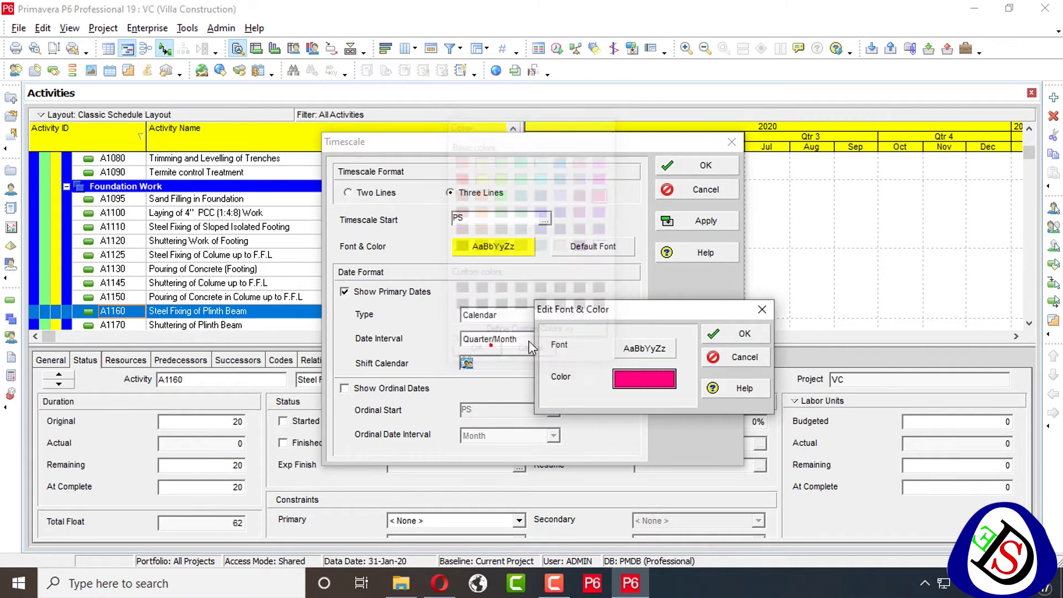
click(741, 335)
click(704, 220)
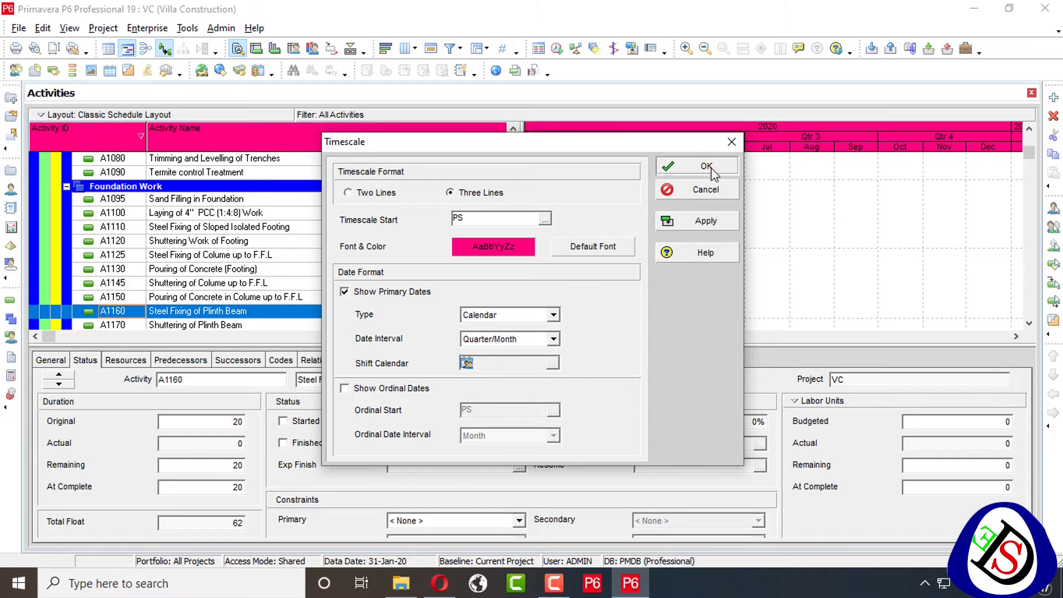
click(707, 168)
Step: Restore the default font and colour for the timescale and headers
right_click(635, 138)
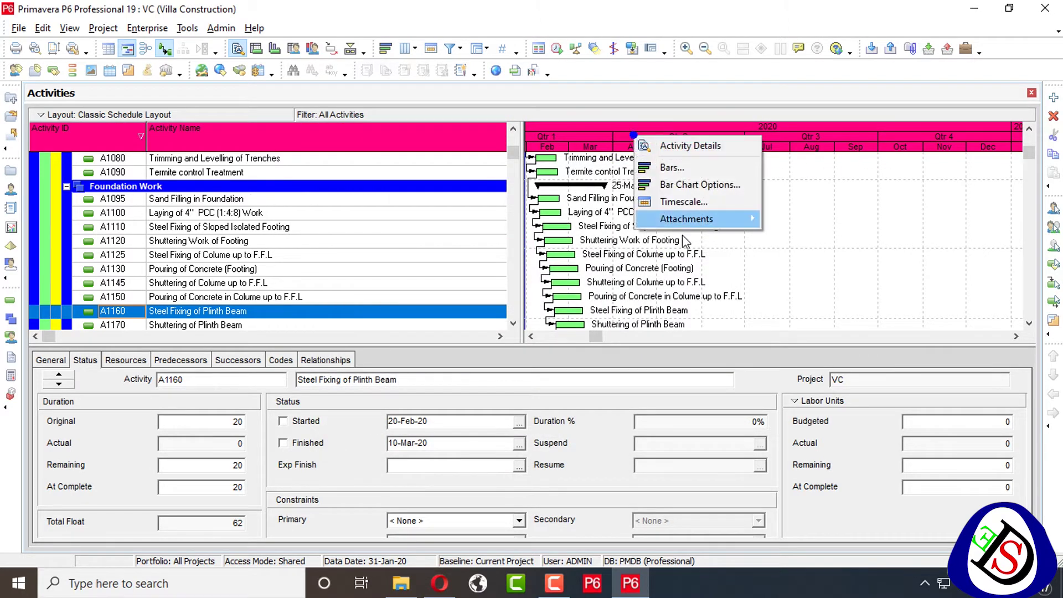
click(699, 208)
click(609, 247)
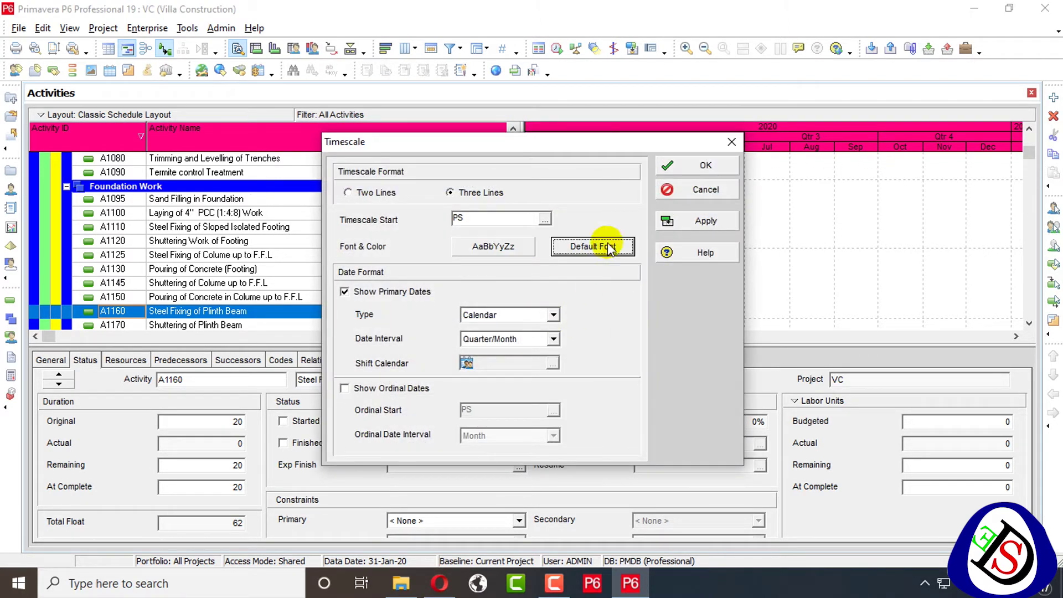
click(704, 220)
click(706, 168)
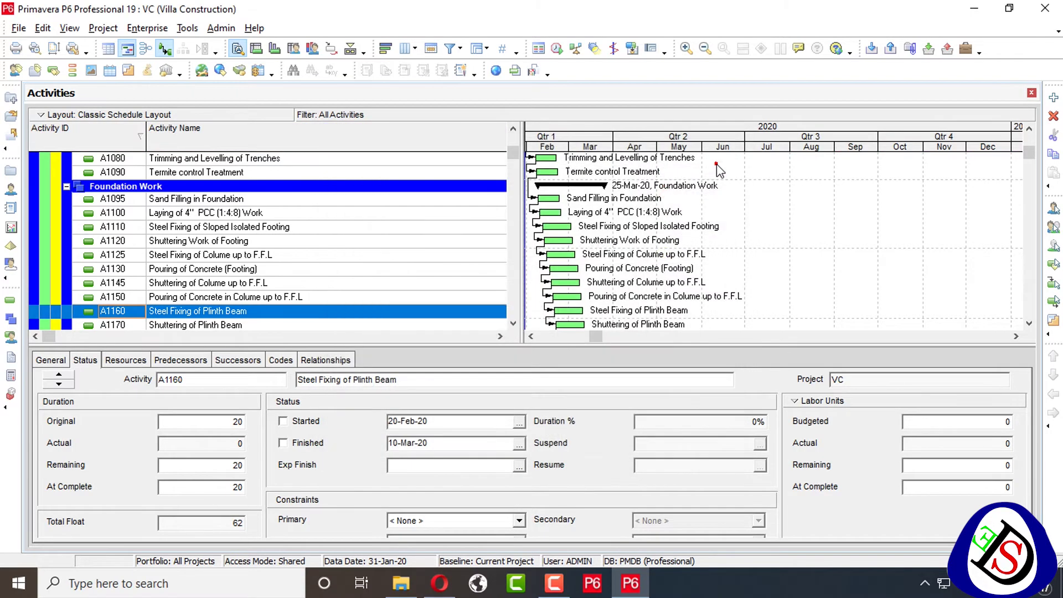
Step: Set the timescale Date Format Type to Fiscal, giving FY, FQ1–FQ4 and FM labels
right_click(691, 143)
click(710, 202)
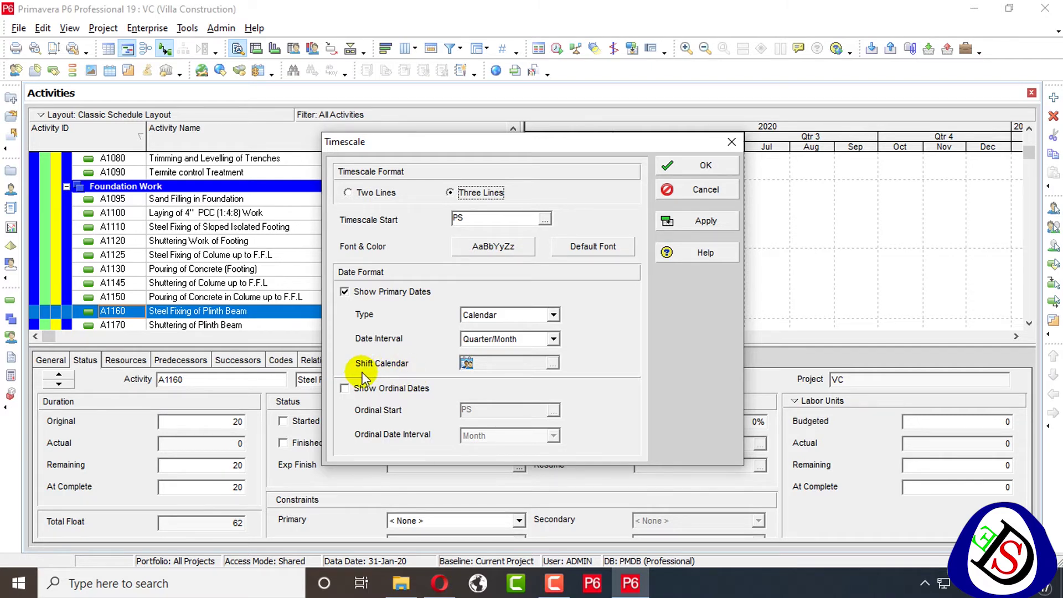
drag(601, 147, 500, 150)
click(450, 317)
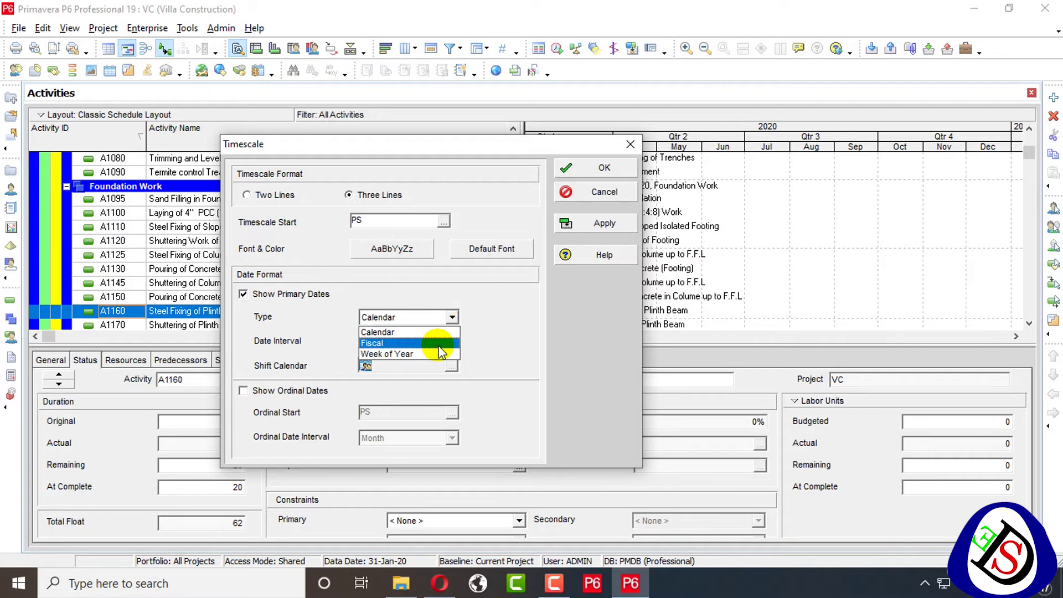
click(441, 343)
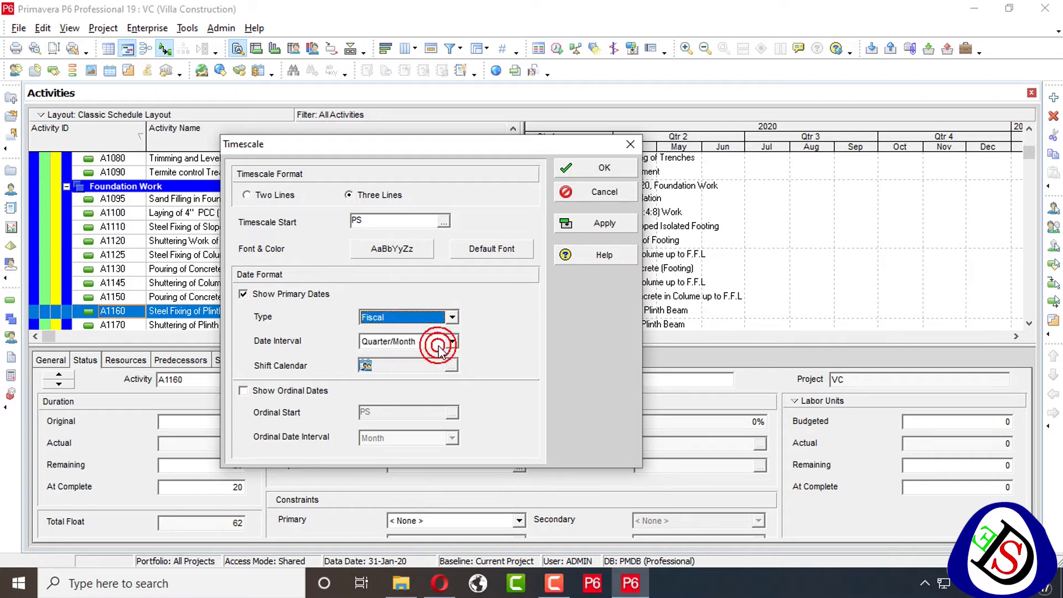
click(615, 221)
click(579, 170)
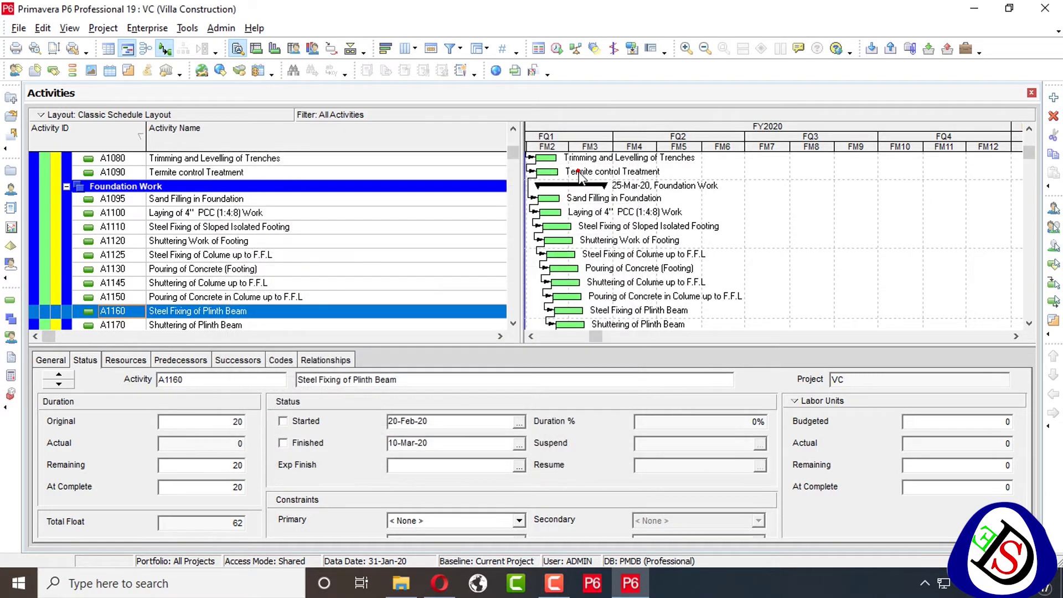
click(529, 335)
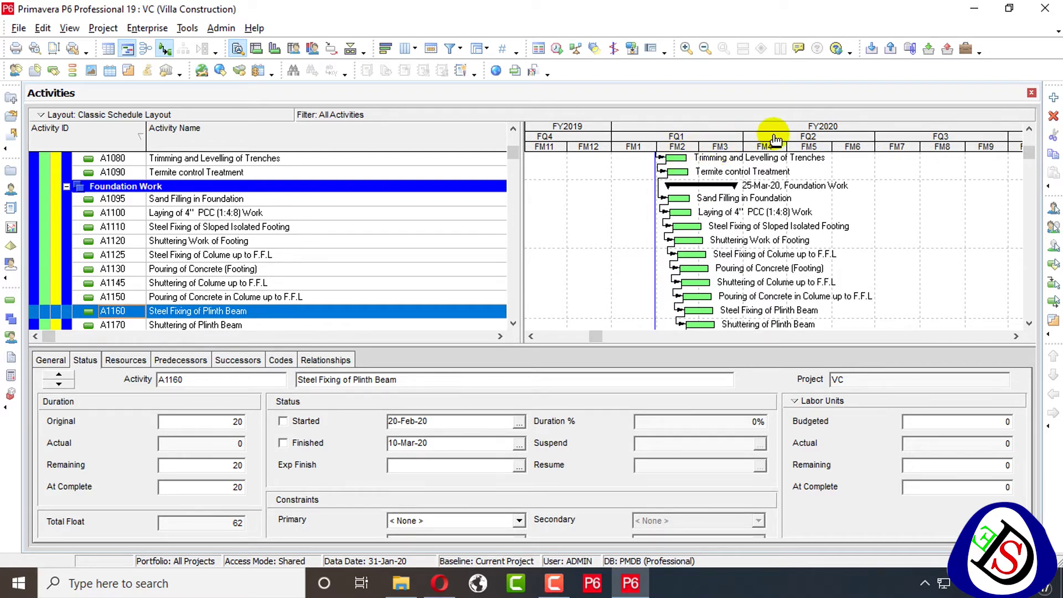
right_click(796, 138)
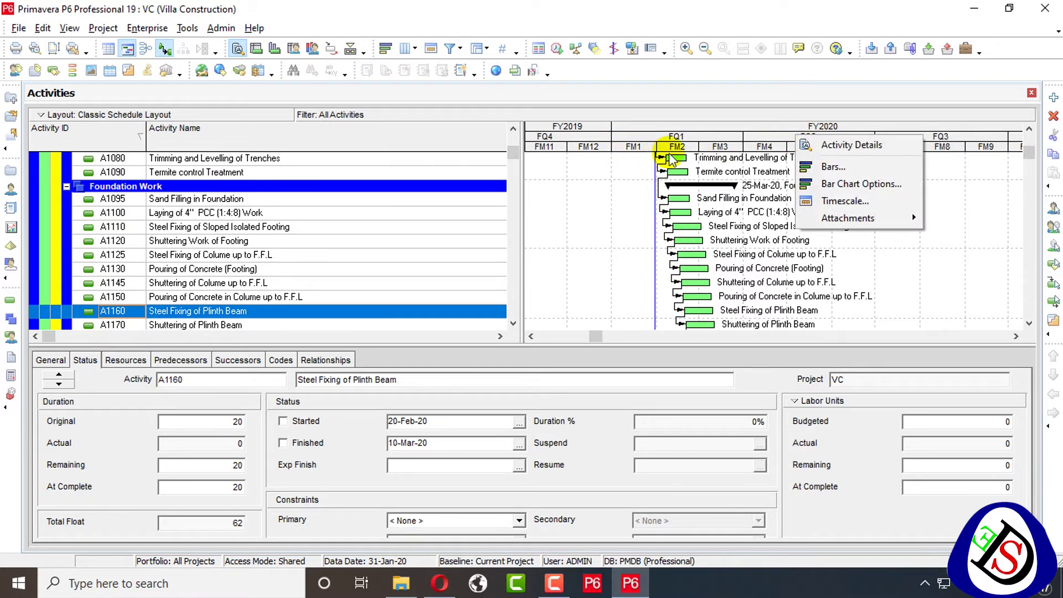
click(830, 201)
click(531, 313)
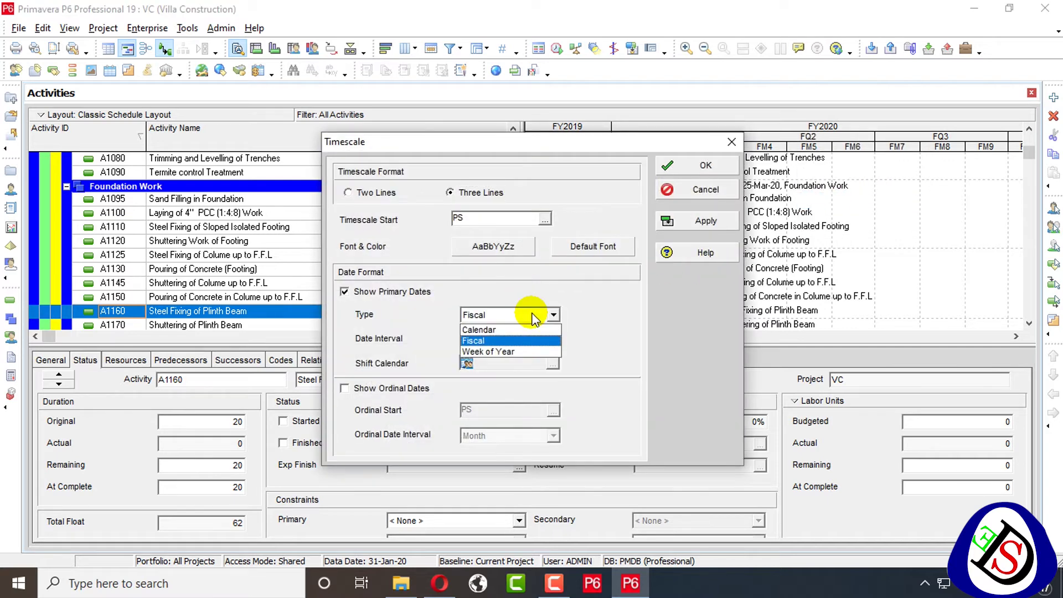
click(522, 352)
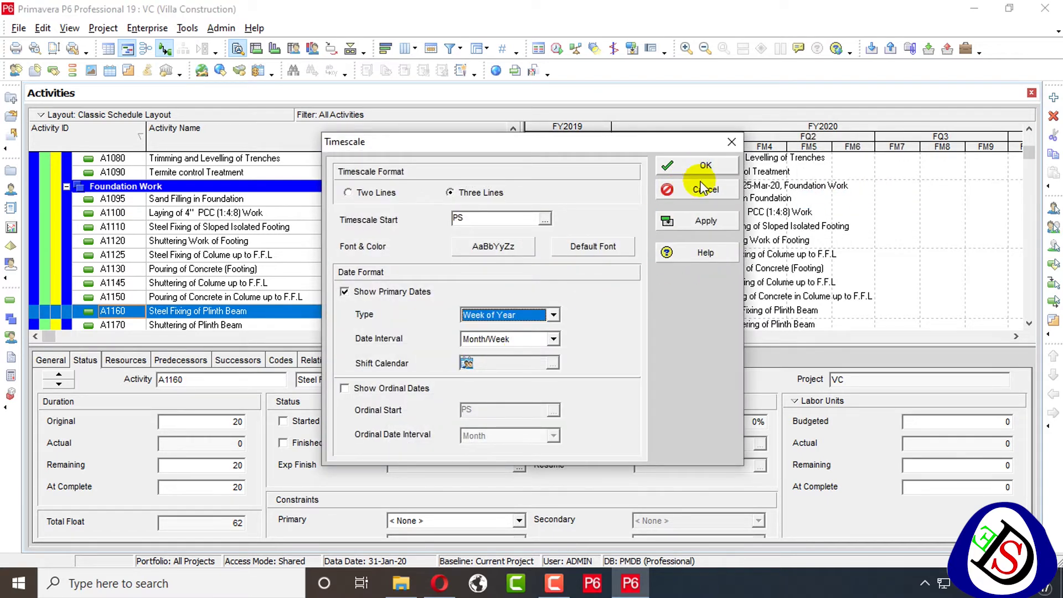
click(706, 224)
click(718, 164)
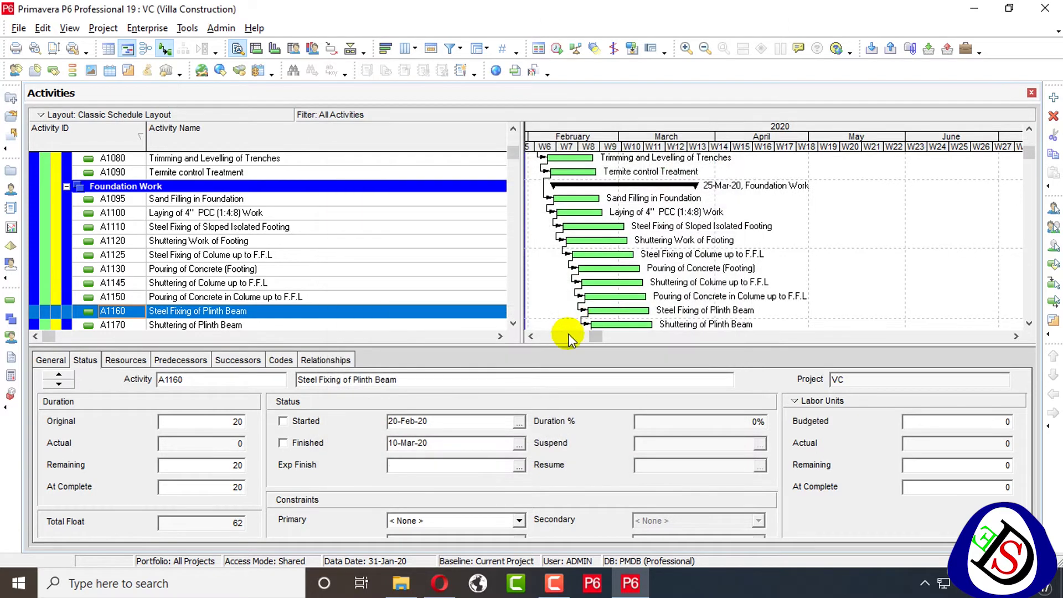
click(530, 336)
click(530, 336)
click(530, 336)
click(530, 336)
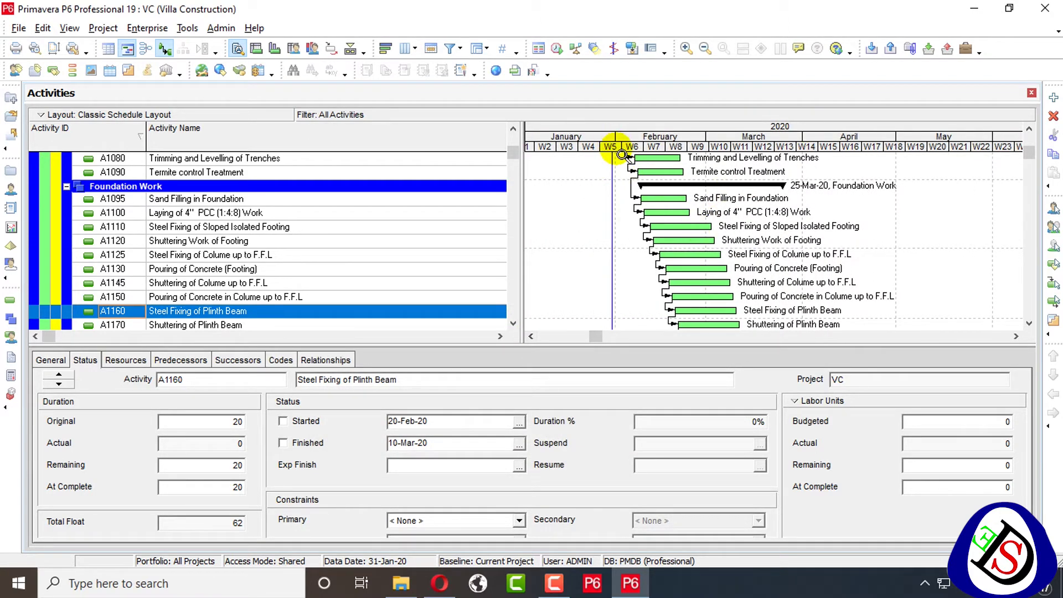
click(531, 336)
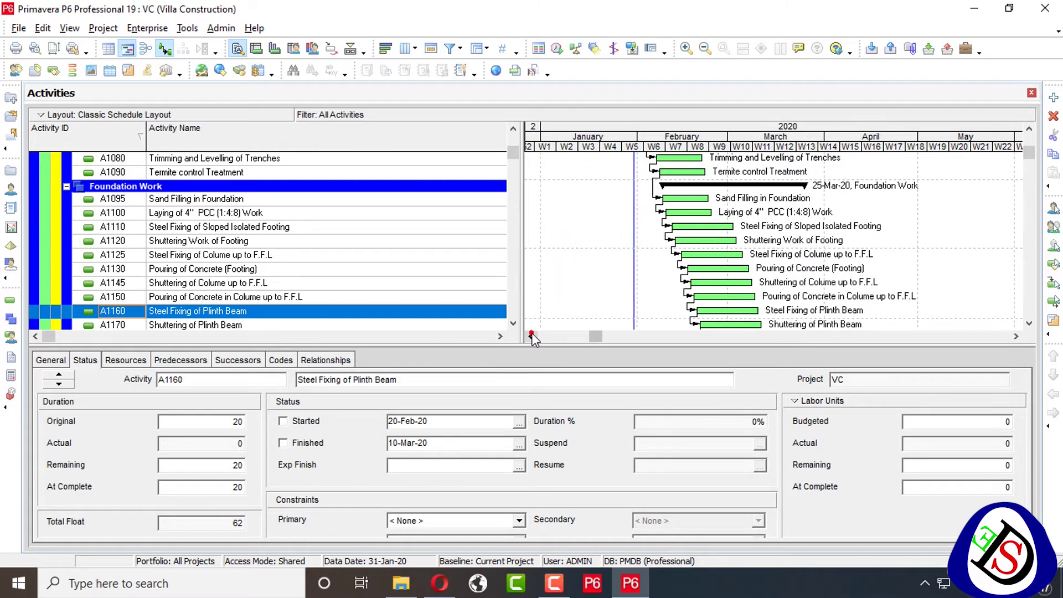
click(531, 336)
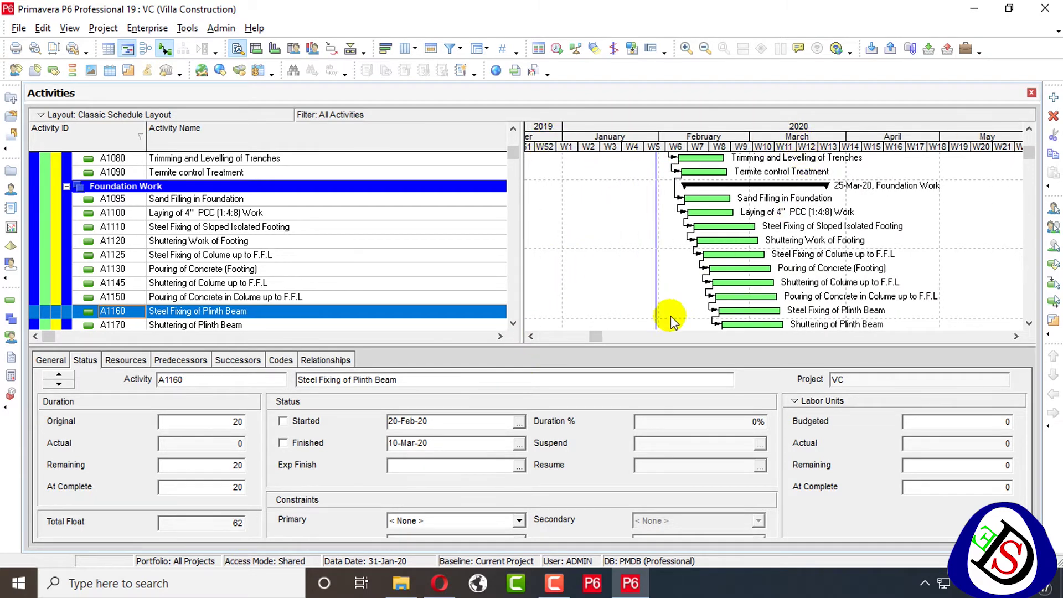
drag(609, 336, 542, 336)
Step: Switch the timescale Date Format Type back to Calendar and apply it
right_click(593, 142)
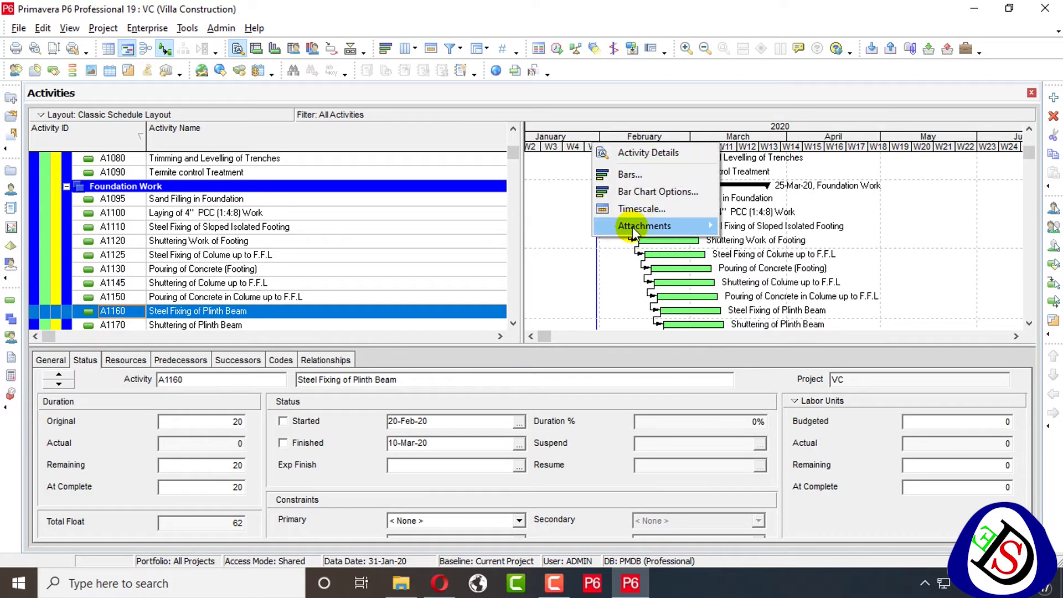
click(636, 211)
click(552, 314)
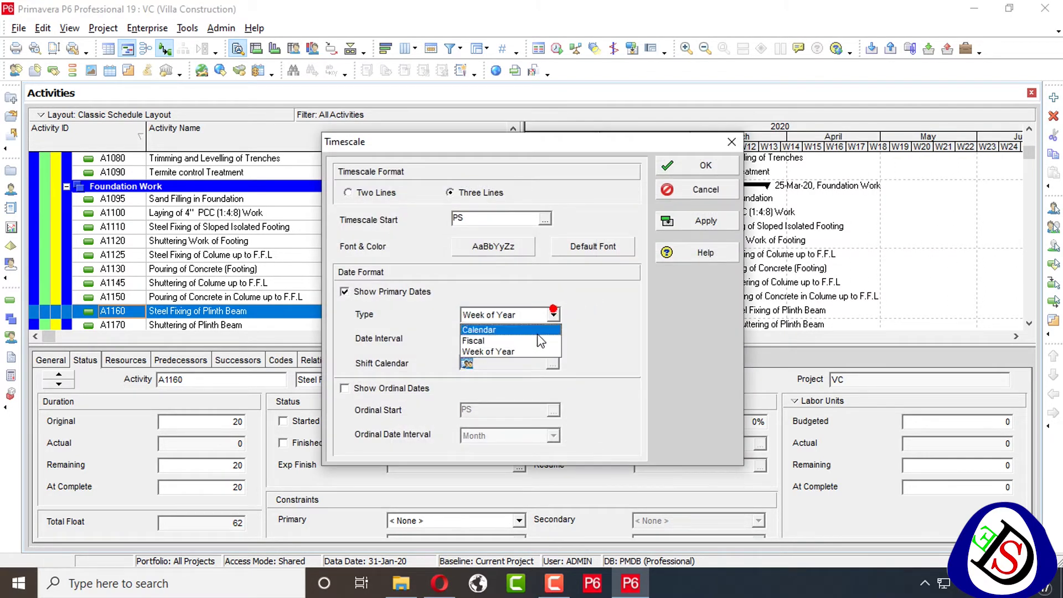
click(530, 330)
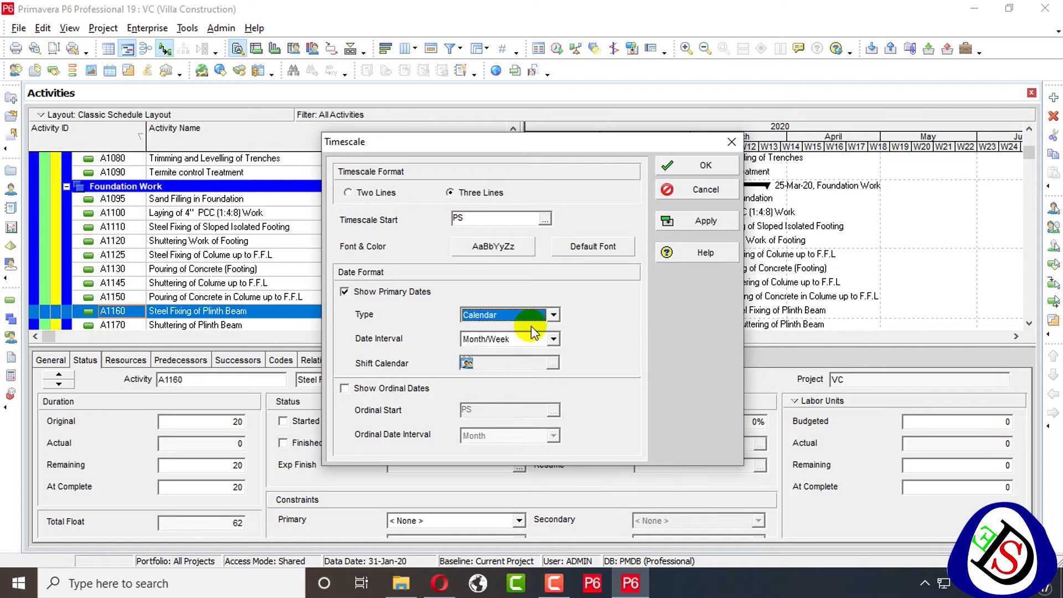
click(694, 221)
click(705, 165)
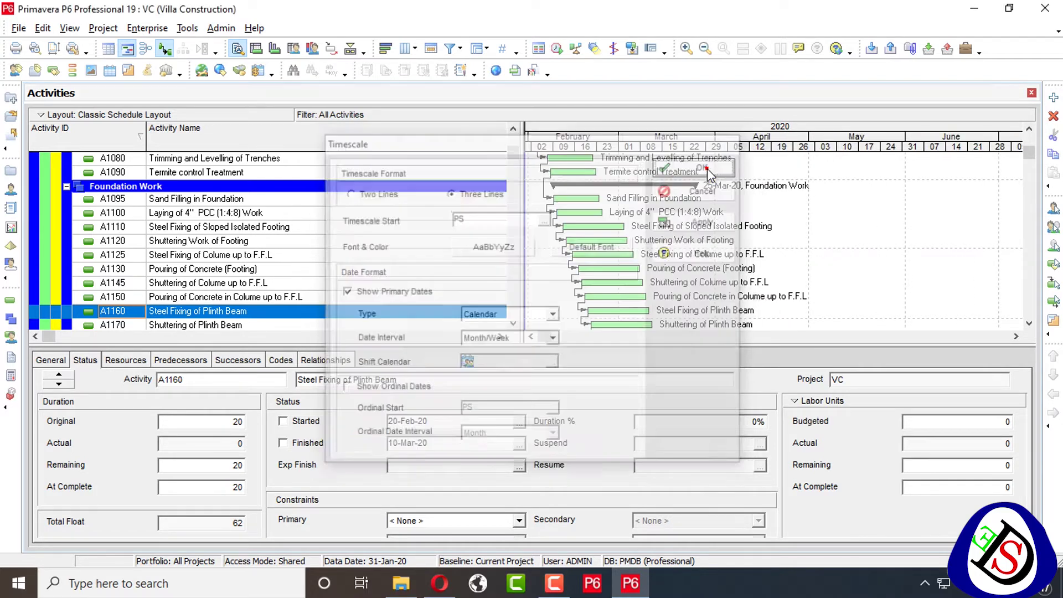
Step: Apply the Year/Quarter date interval to the Gantt timescale
right_click(737, 137)
click(773, 202)
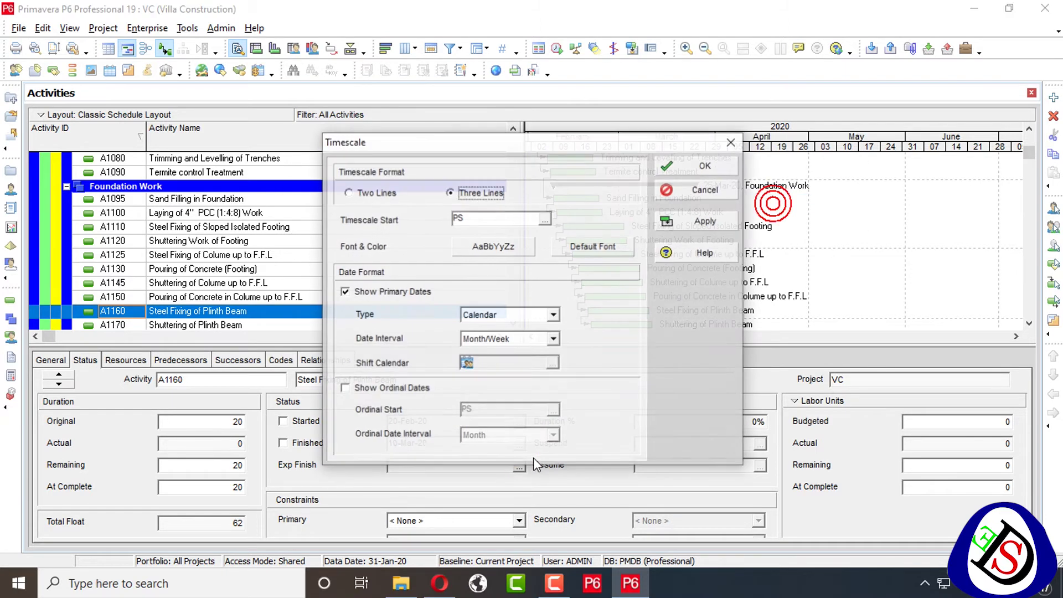
click(509, 339)
scroll(506, 360, up, 2)
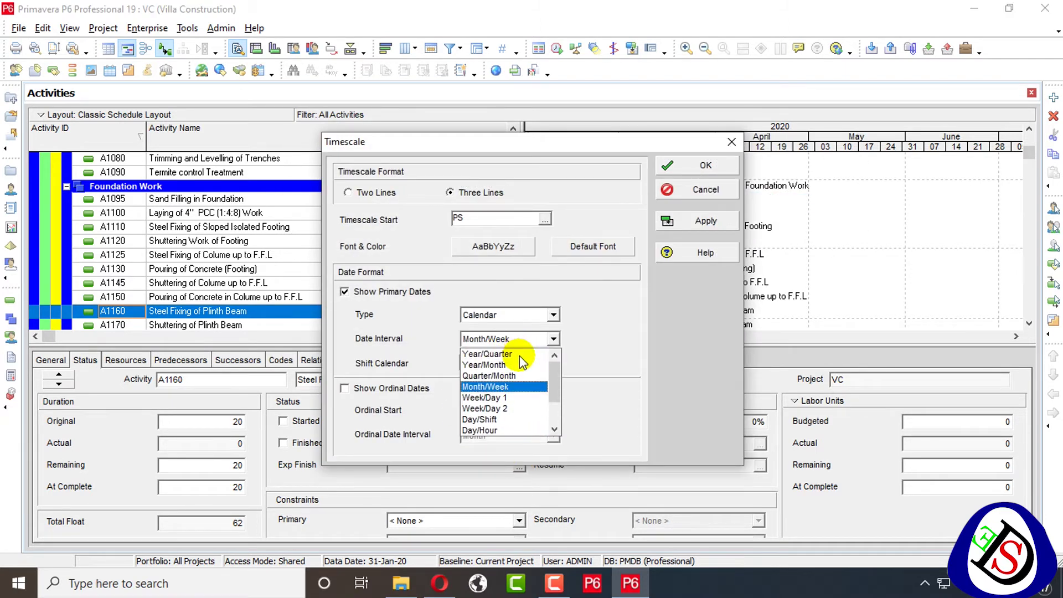
click(521, 356)
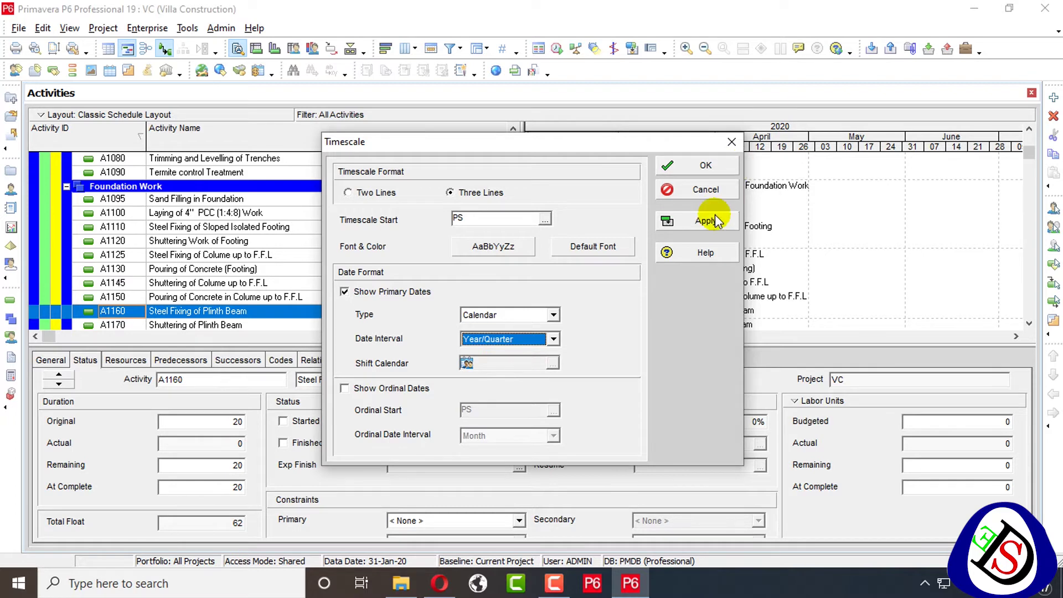
click(709, 219)
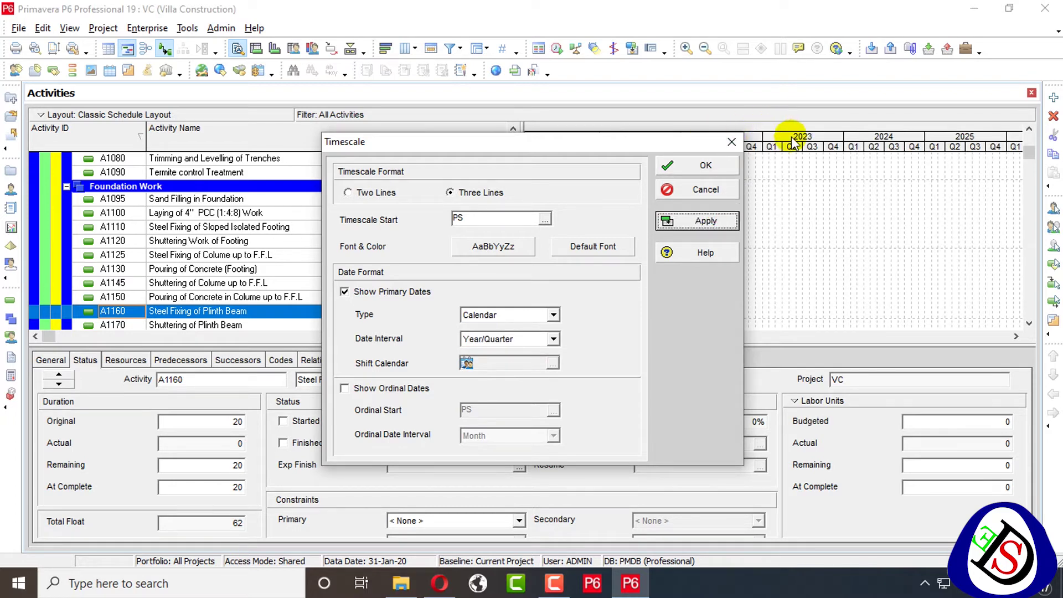
drag(618, 141, 373, 149)
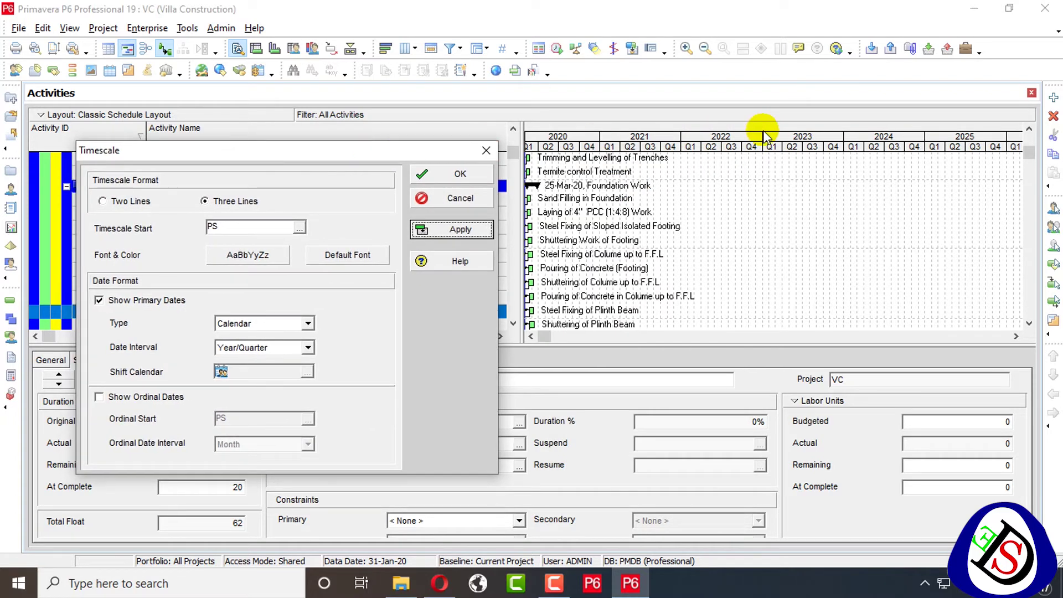
Step: Apply the Year/Month and then the Quarter/Month date intervals
click(308, 347)
click(284, 367)
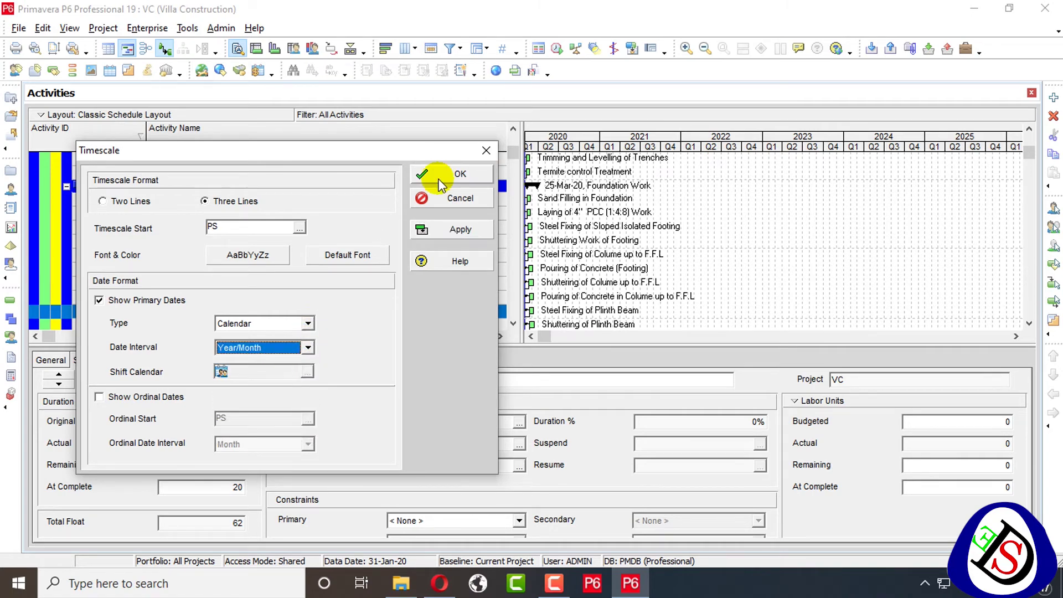
click(449, 230)
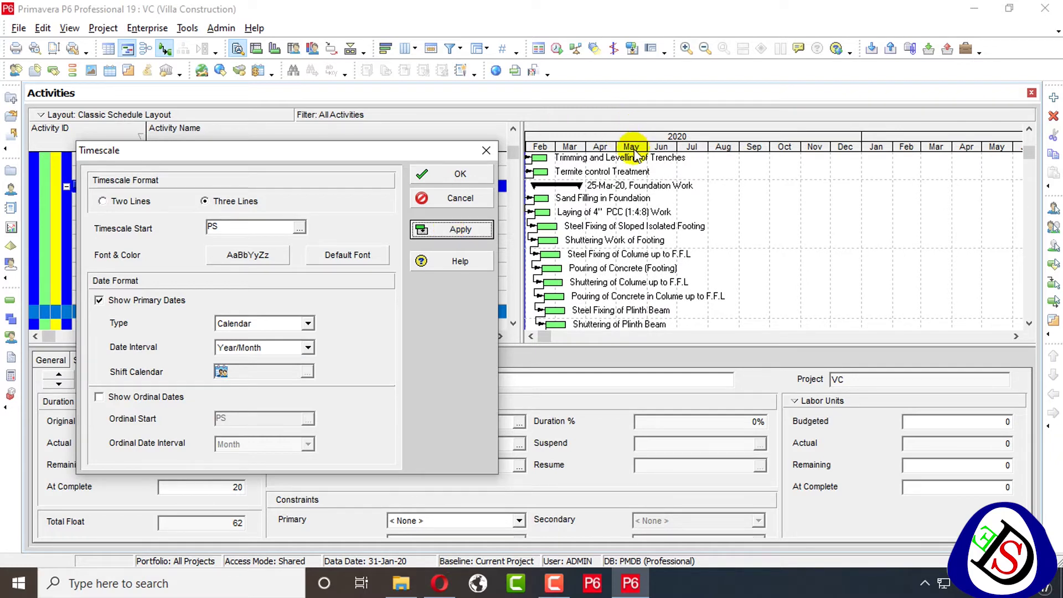
click(308, 347)
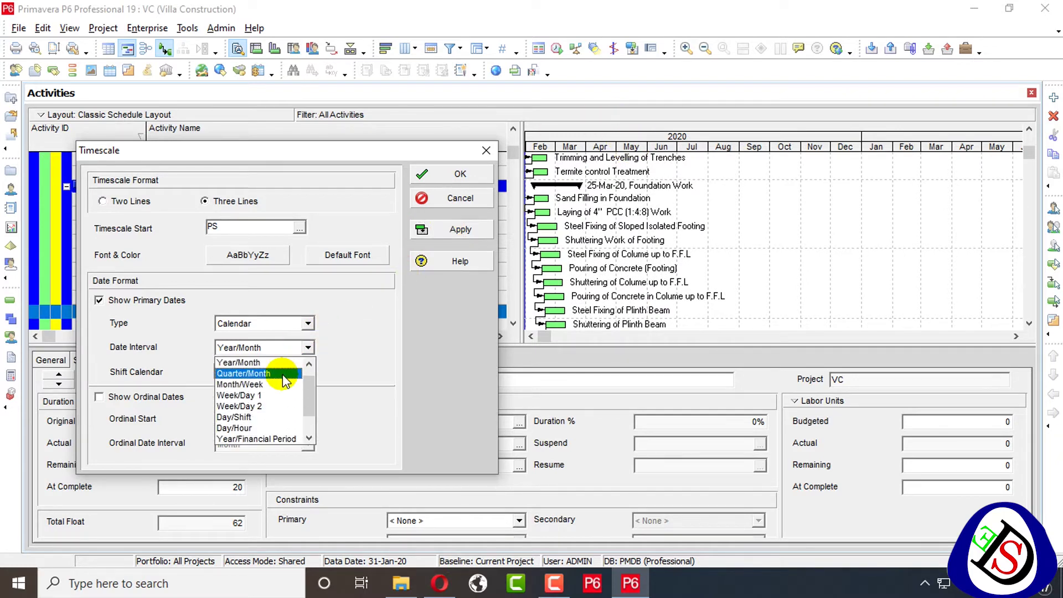
click(279, 375)
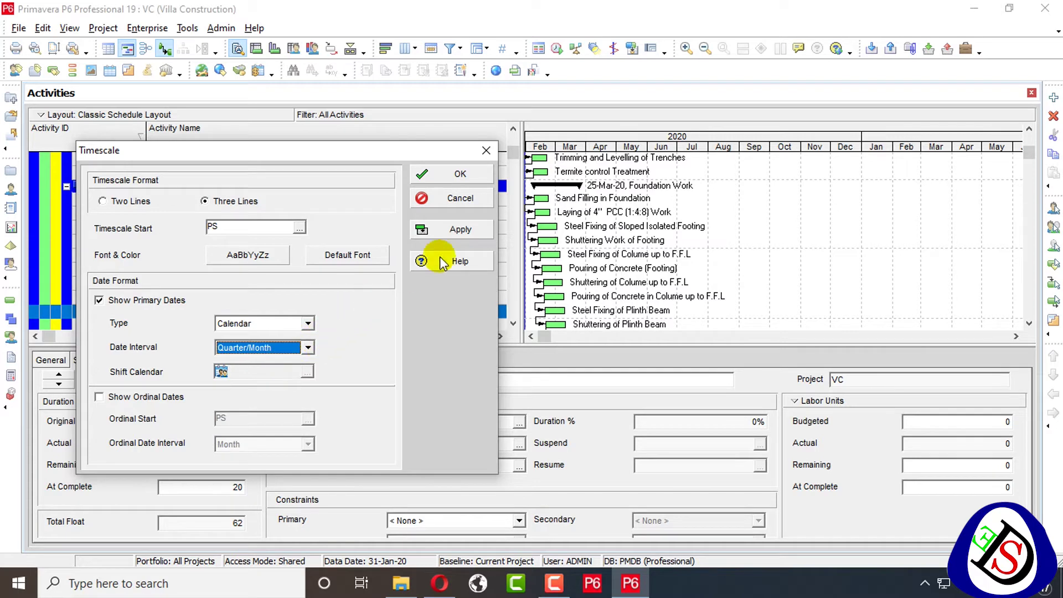
click(459, 232)
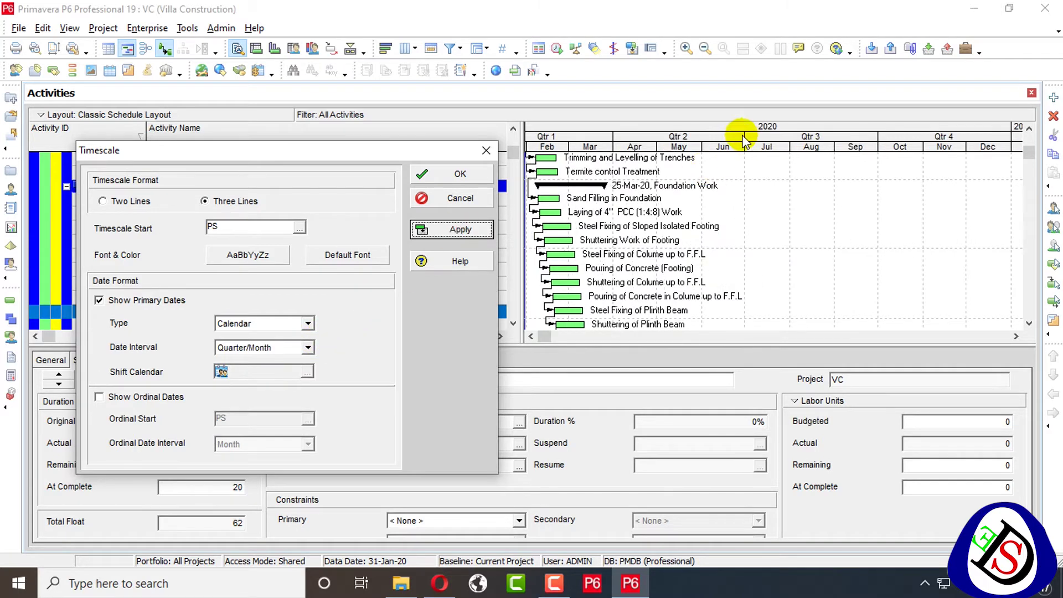
Step: Apply the Month/Week date interval to the timescale
click(307, 348)
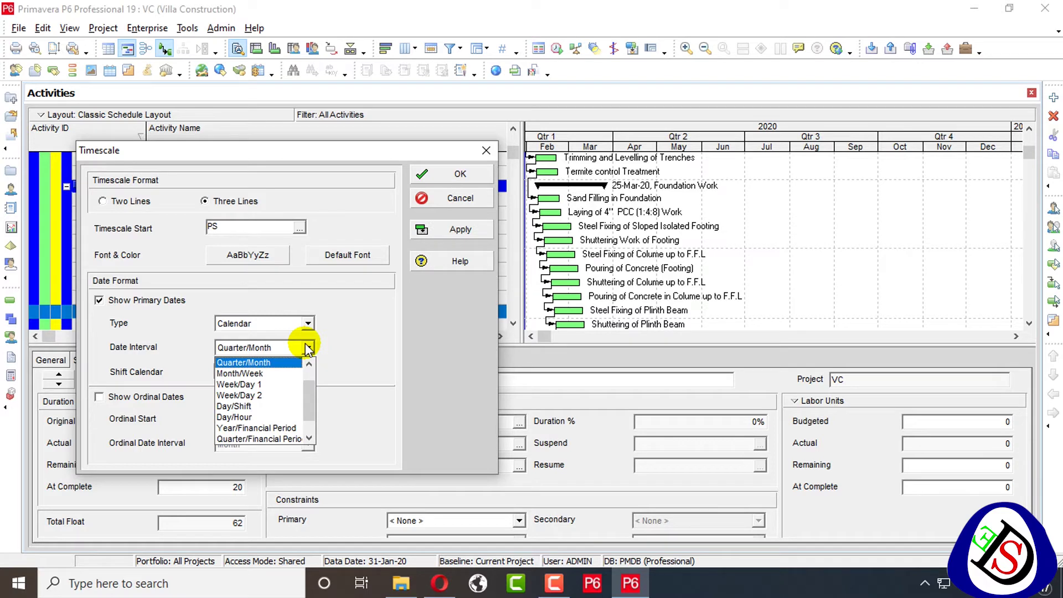
click(274, 374)
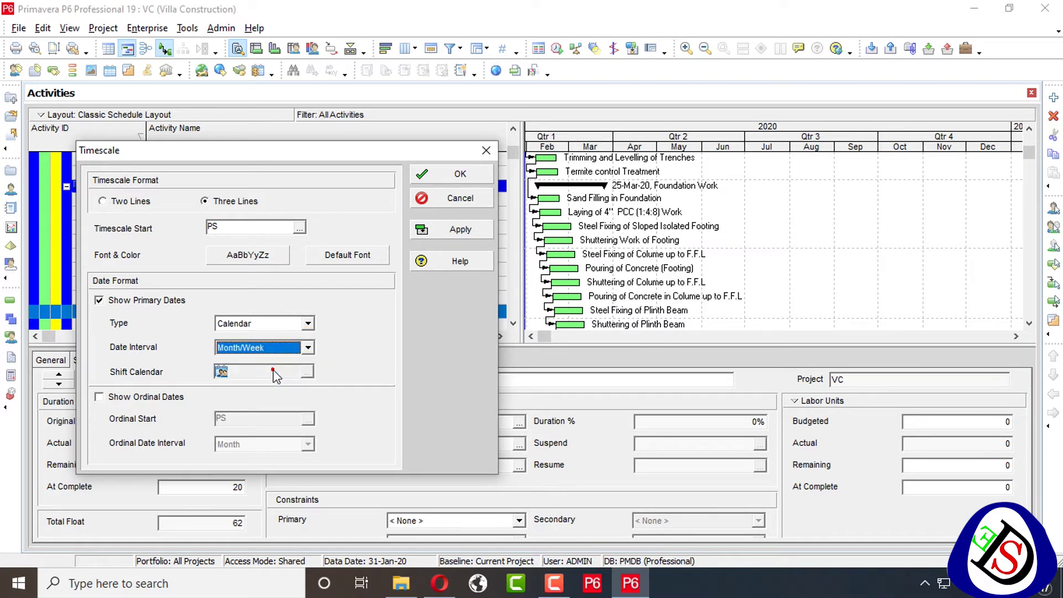
click(457, 228)
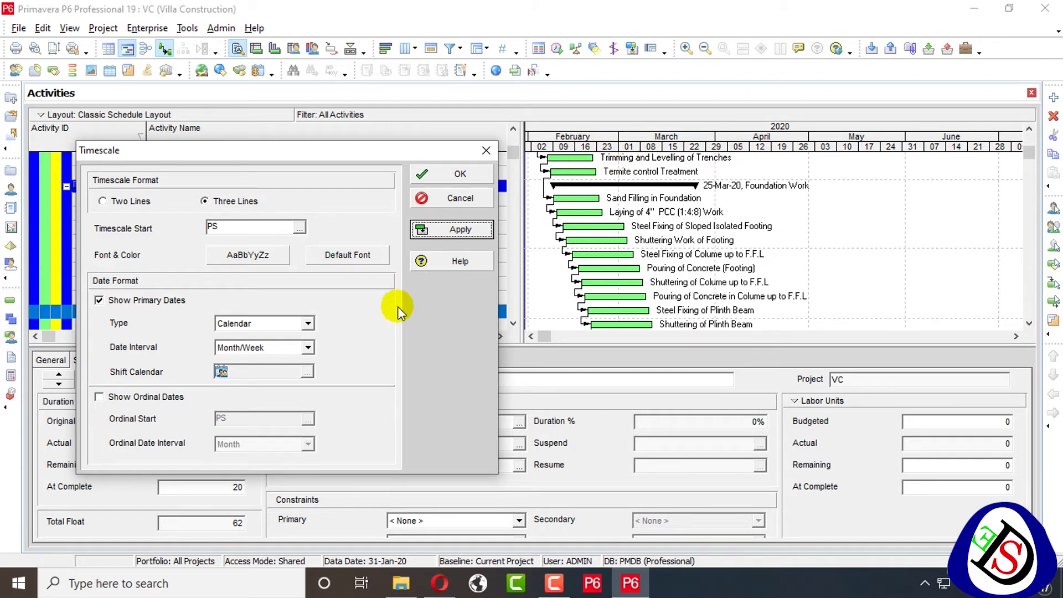
Step: Apply the Week/Day 1 interval, then switch the timescale to Week/Day 2
click(308, 347)
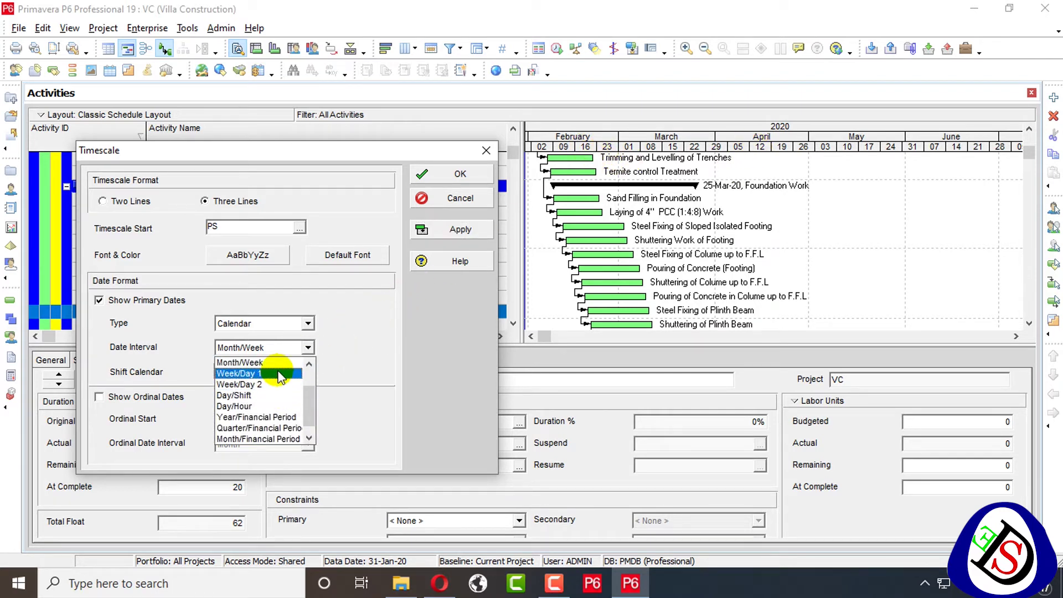
click(280, 374)
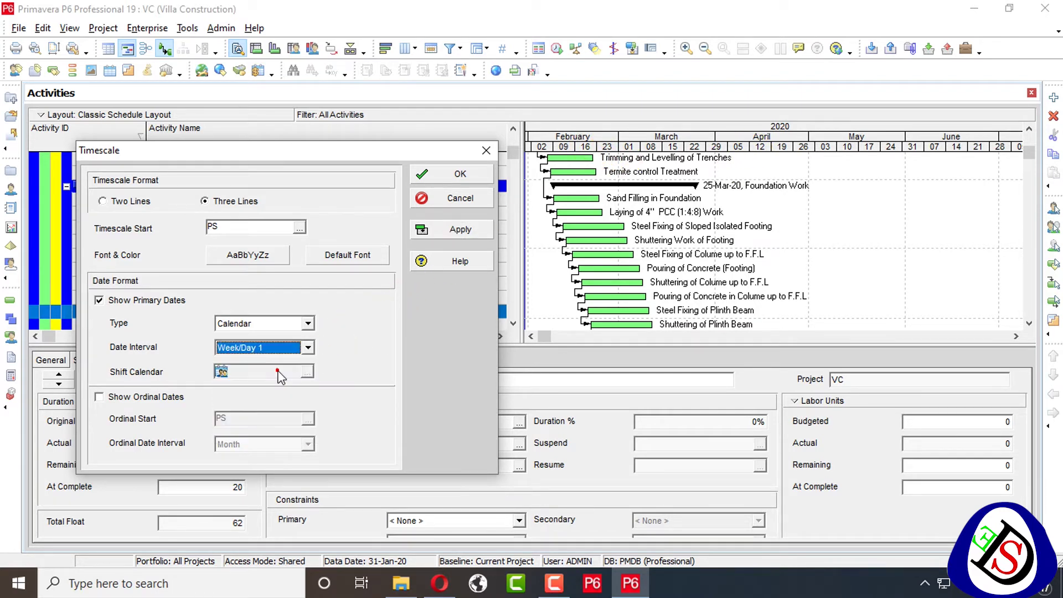
click(457, 228)
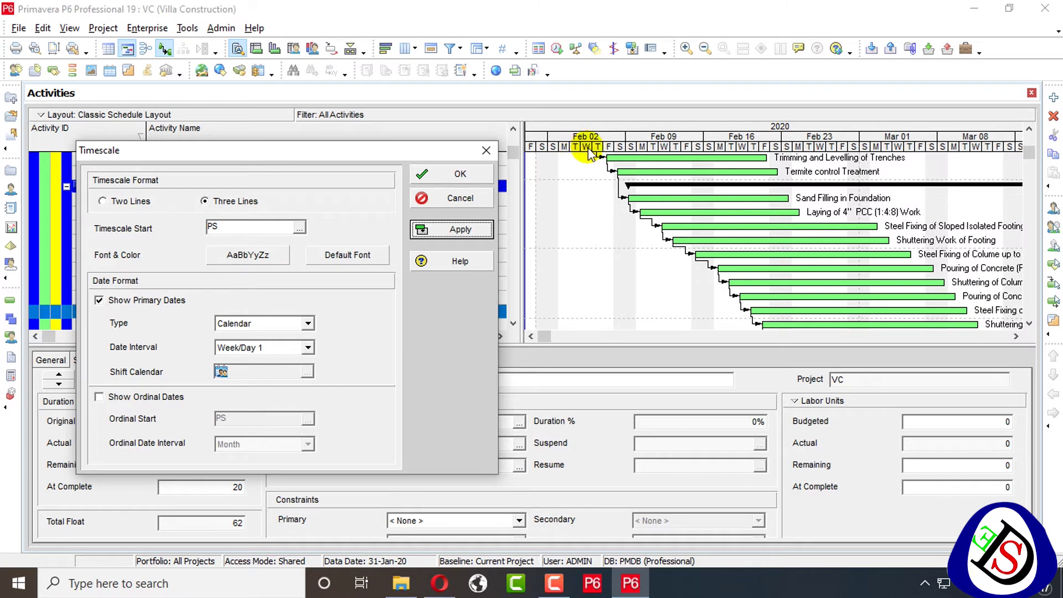
click(307, 348)
click(272, 372)
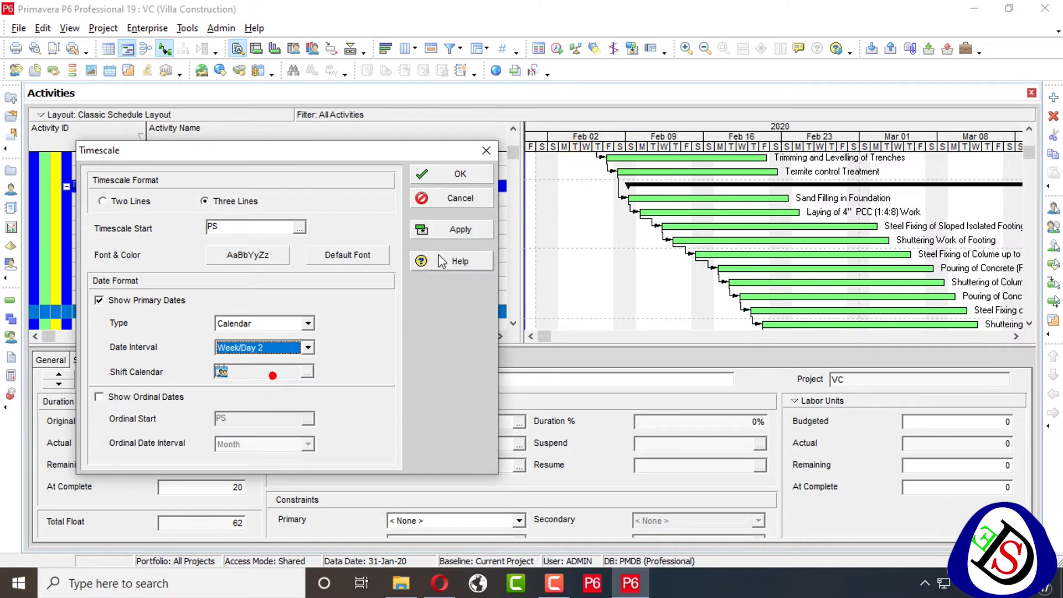
click(461, 230)
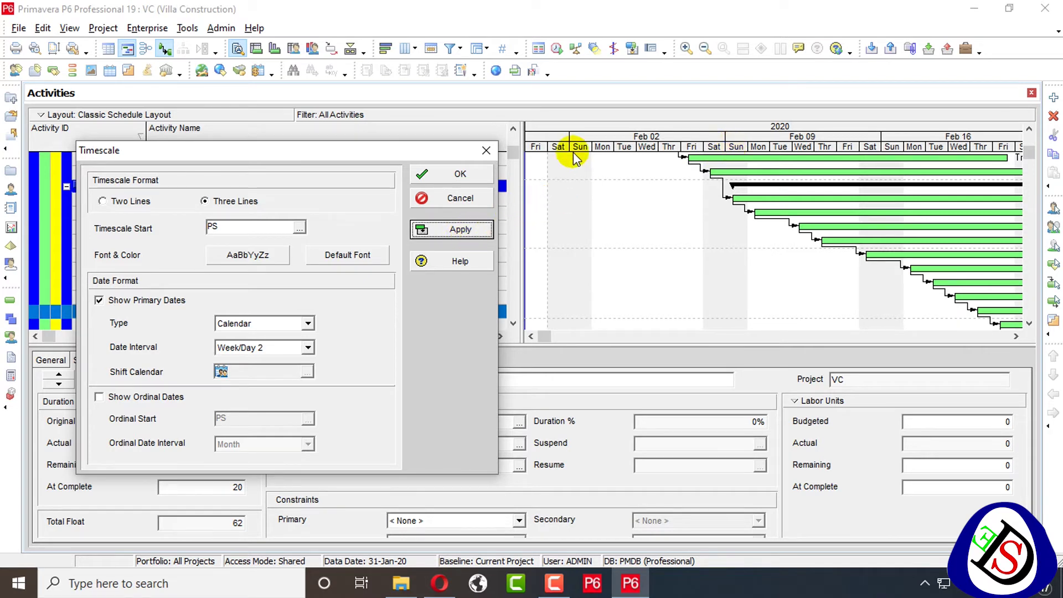
click(308, 347)
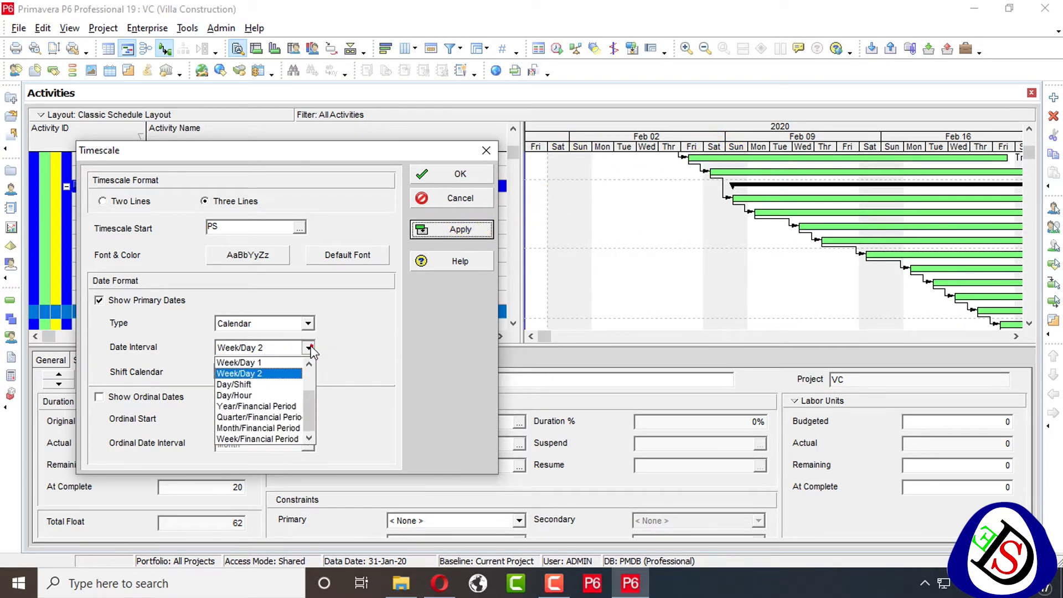
Step: Switch the Gantt timescale to the Day/Shift interval and widen the day columns
click(285, 383)
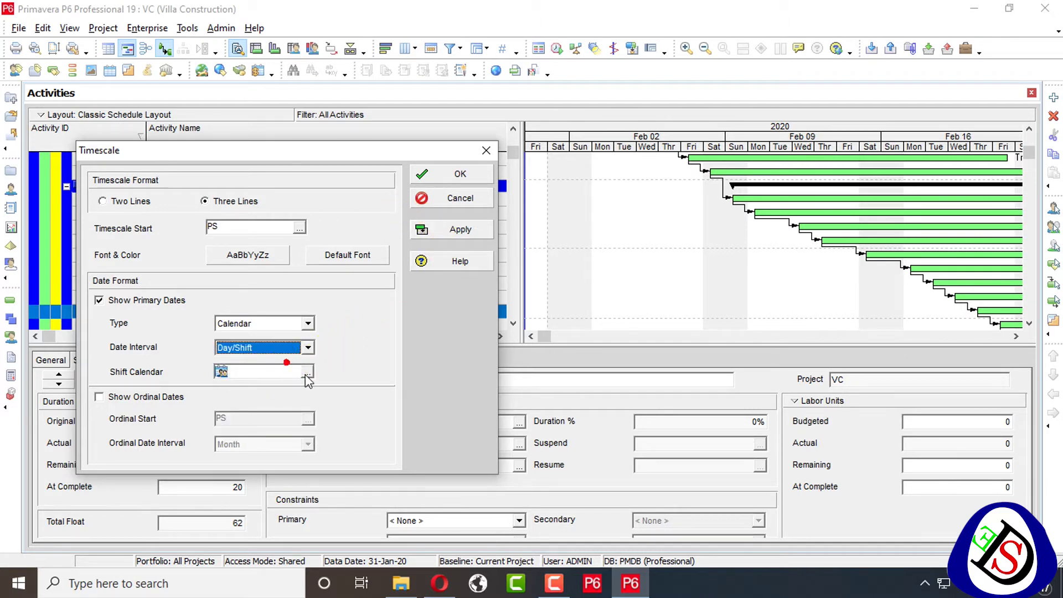
click(306, 372)
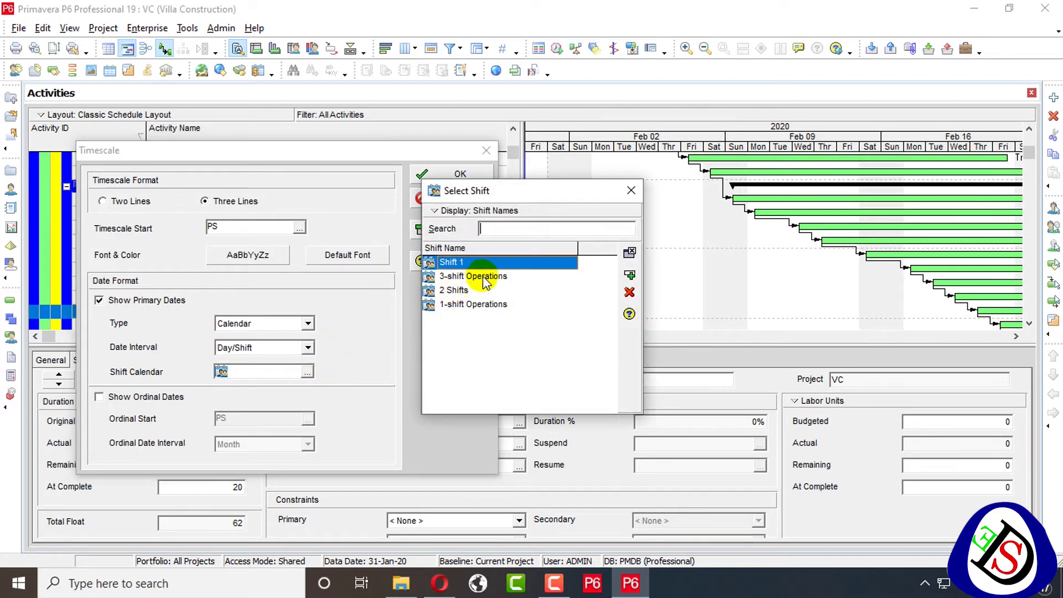
click(631, 190)
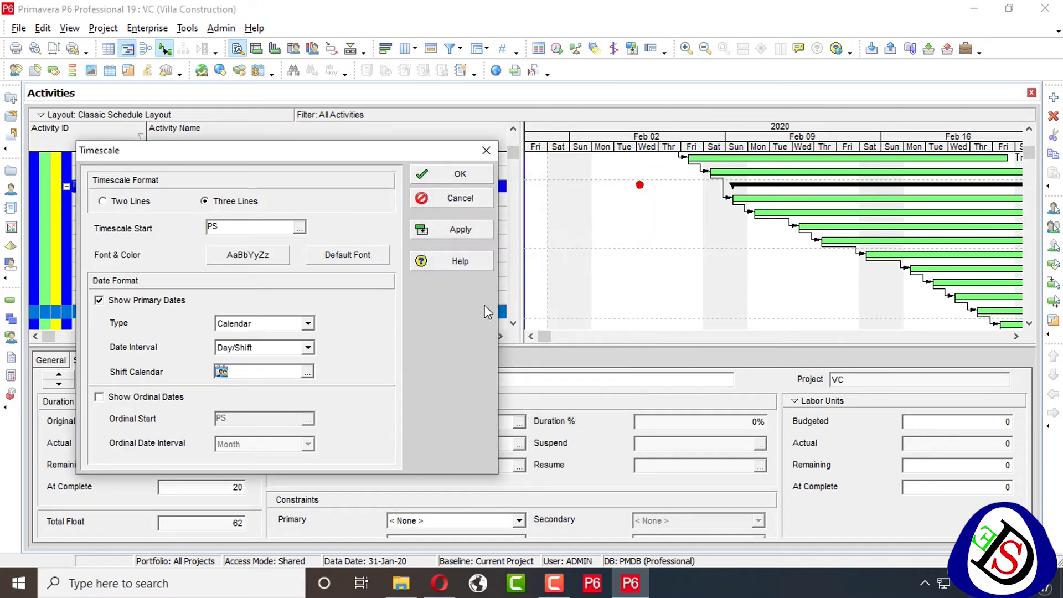
click(458, 231)
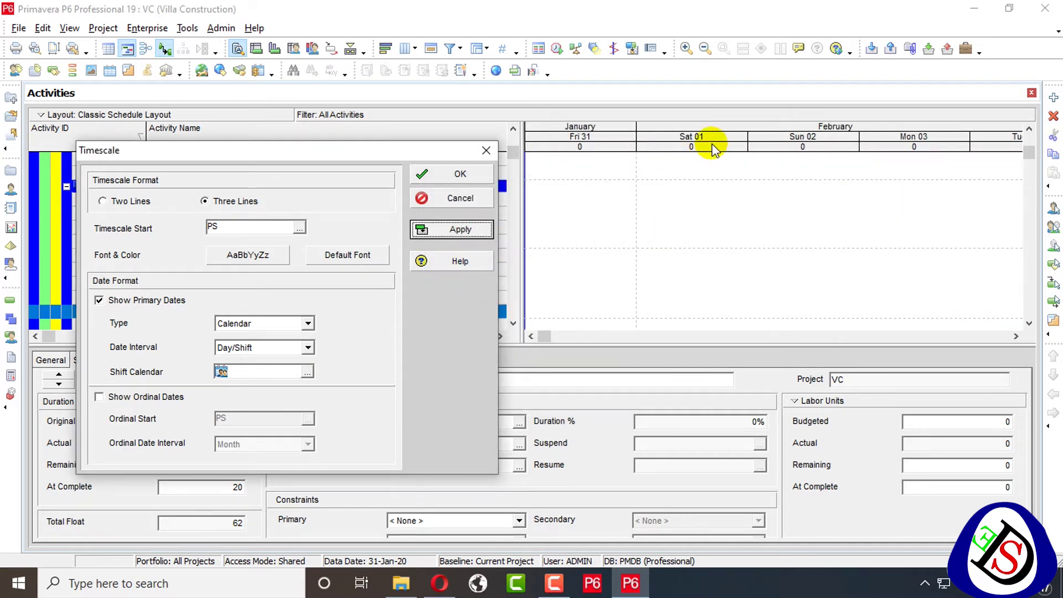
click(713, 203)
click(460, 198)
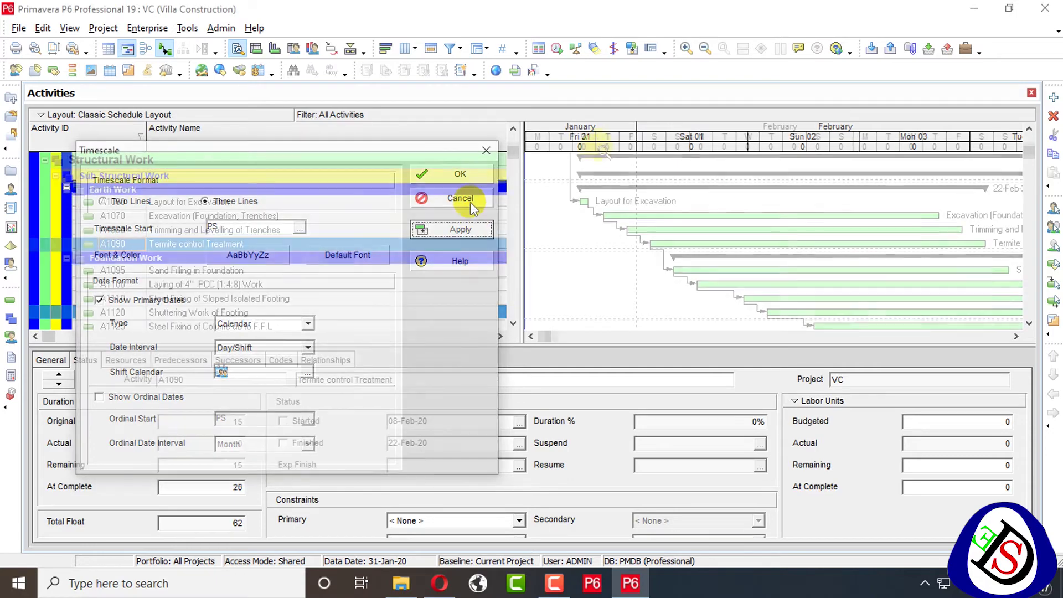
drag(594, 142, 754, 142)
scroll(603, 148, up, 3)
Step: Set the timescale's shift calendar to 3-shift Operations, splitting days at 23, 7 and 15
right_click(758, 139)
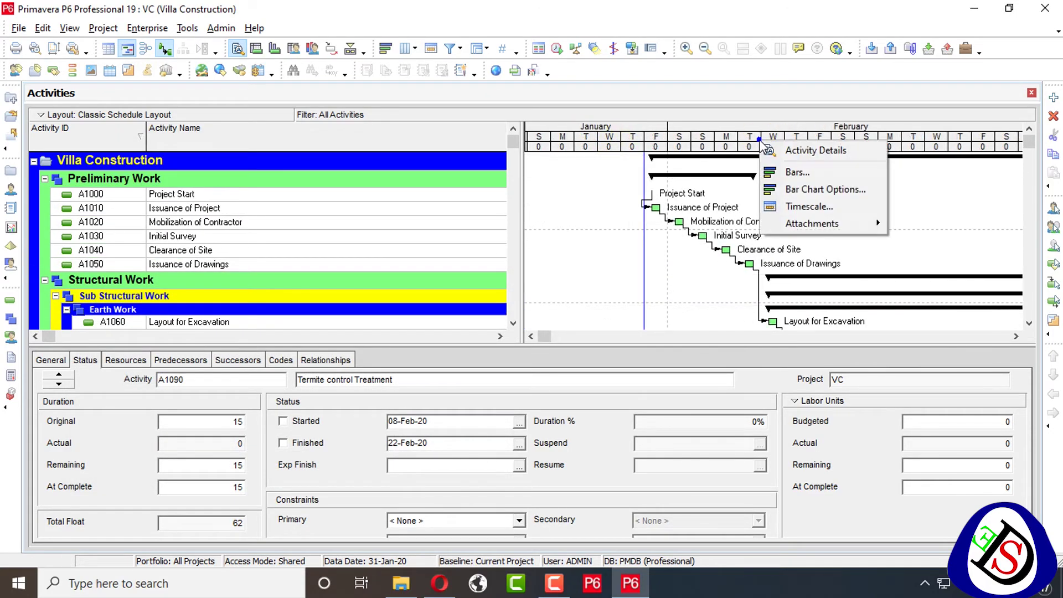
click(782, 205)
click(528, 360)
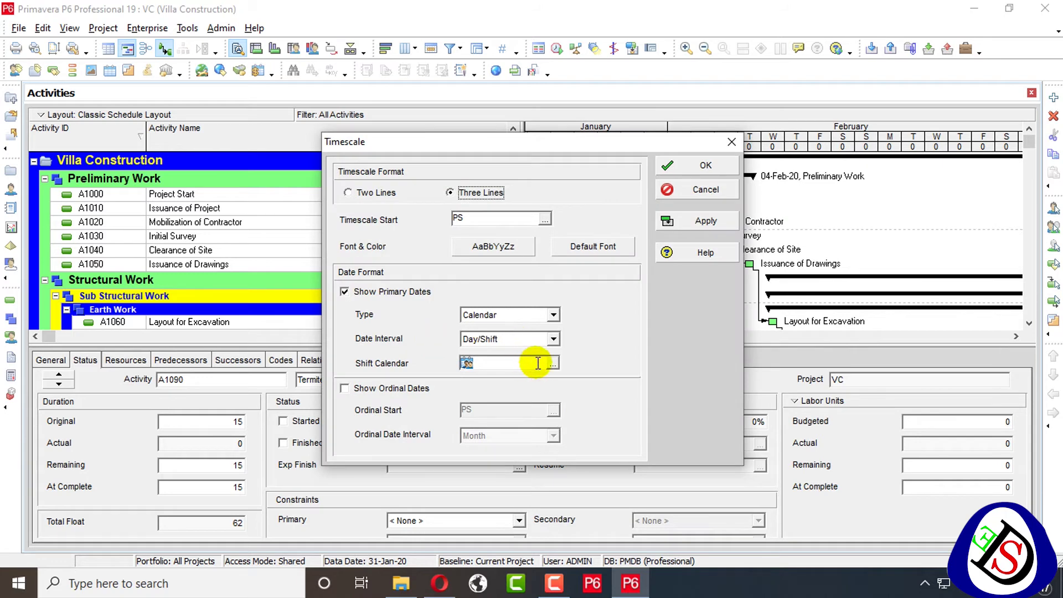
click(555, 366)
click(540, 275)
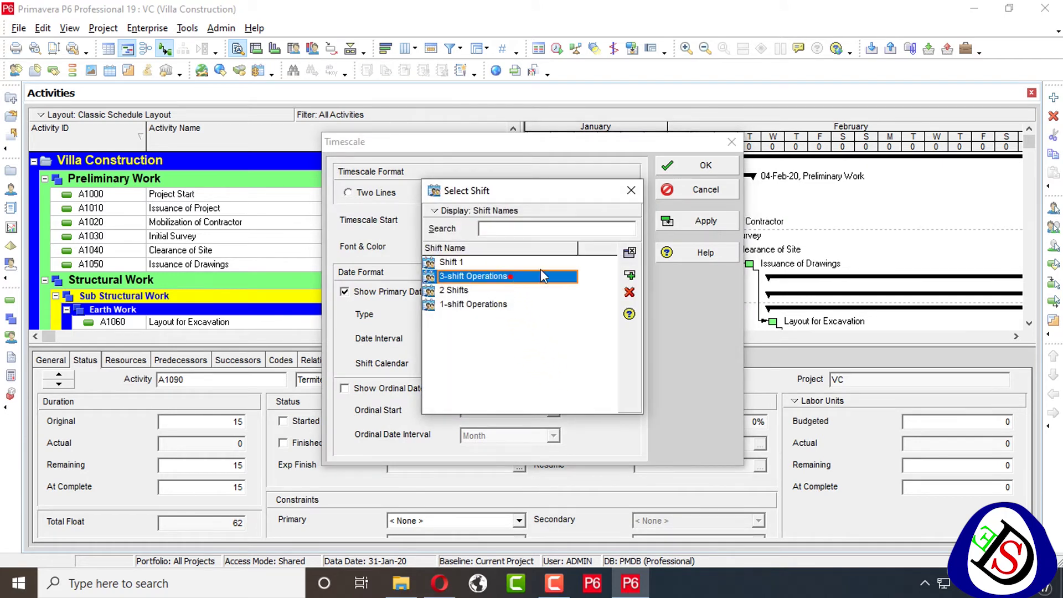
click(631, 275)
click(698, 221)
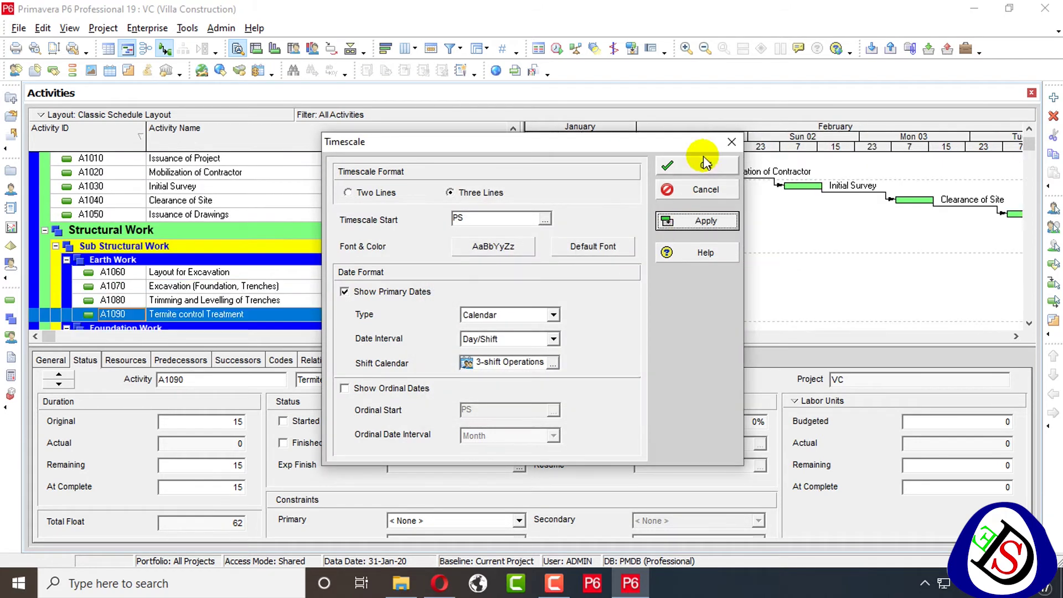
click(705, 166)
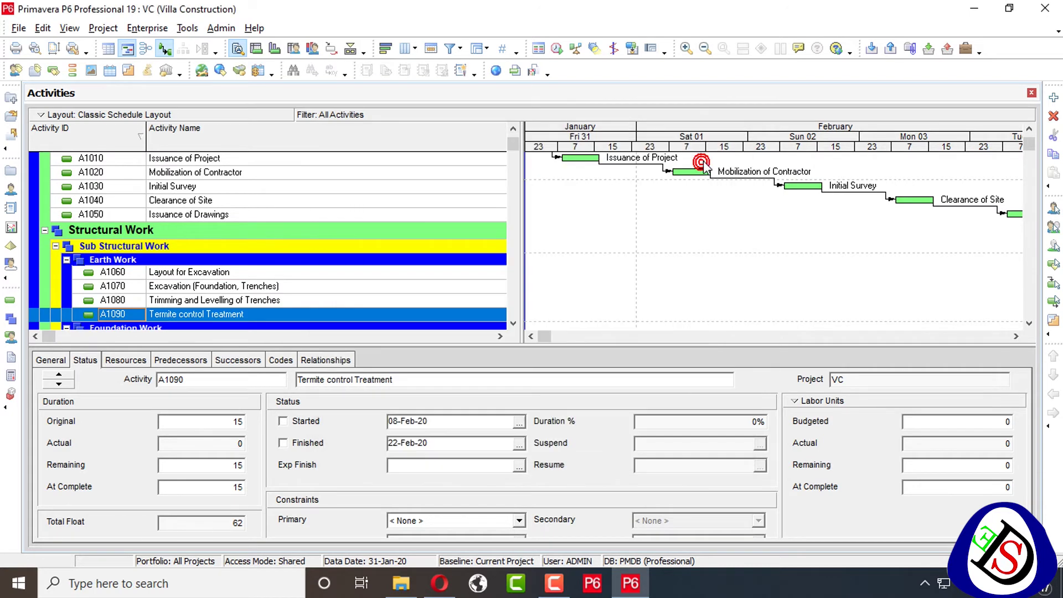
click(531, 337)
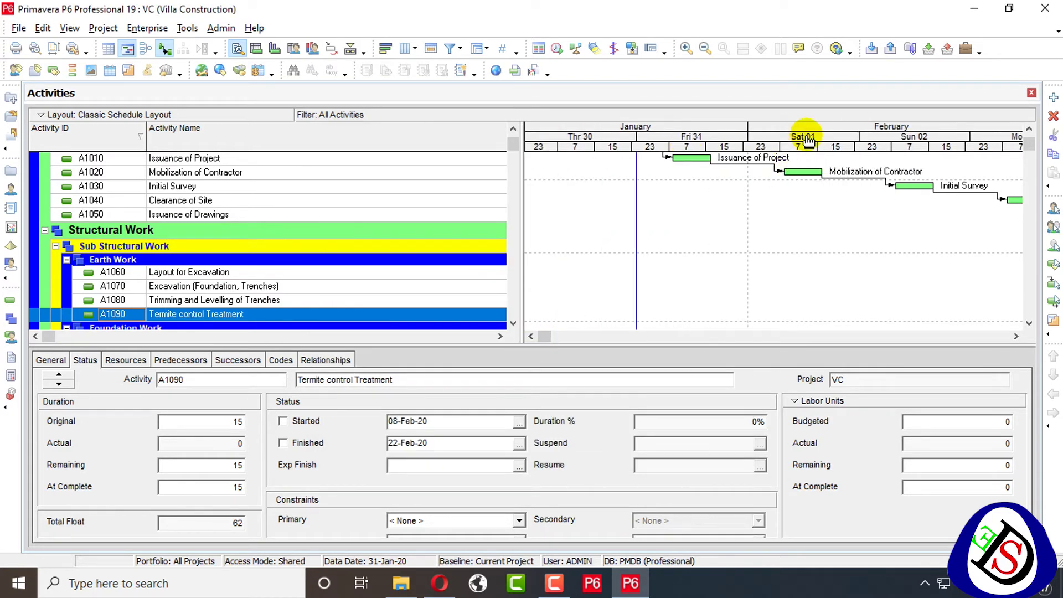
drag(811, 141, 745, 139)
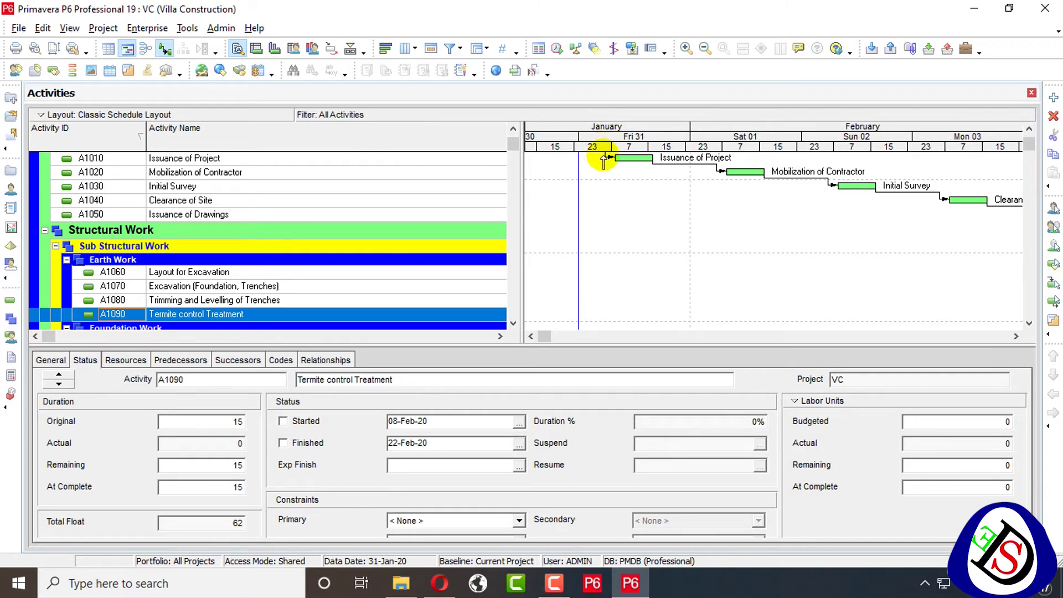
Step: Change the timescale's shift calendar to 2 Shifts so each day splits at 6 and 18
right_click(673, 139)
click(741, 200)
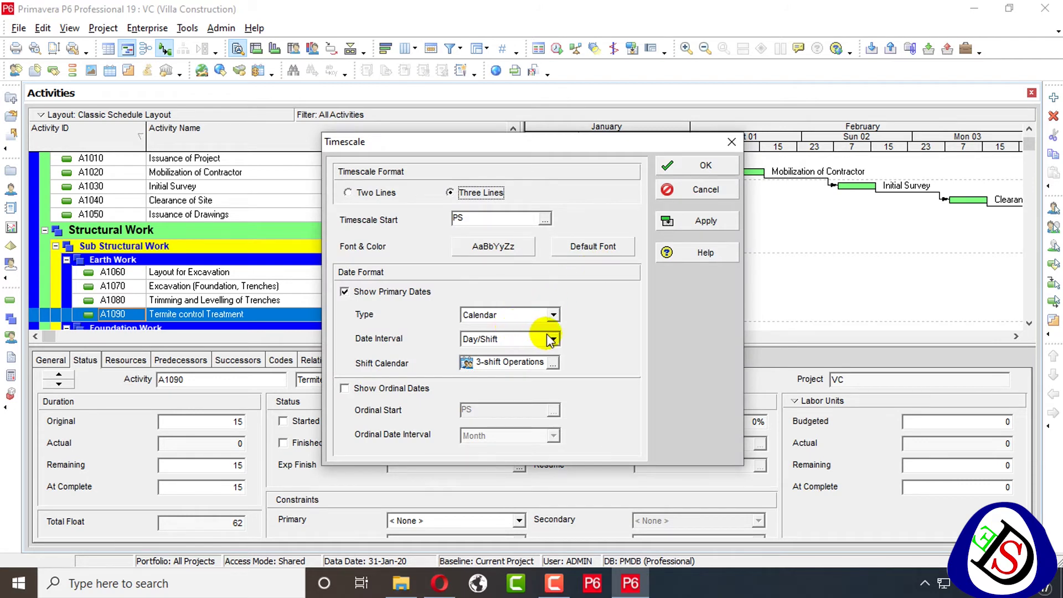
click(552, 364)
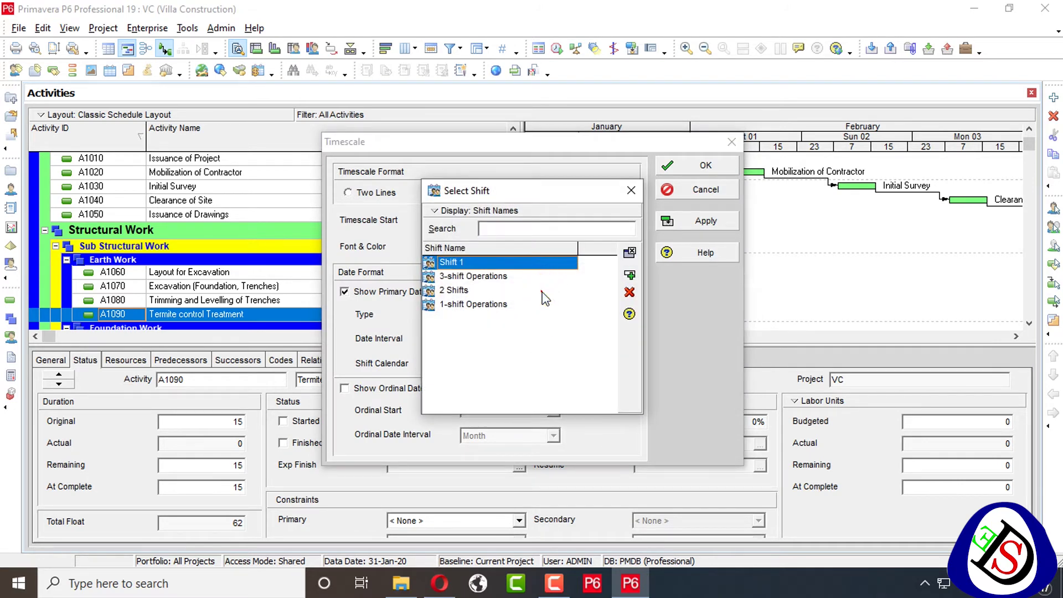
click(547, 290)
click(559, 276)
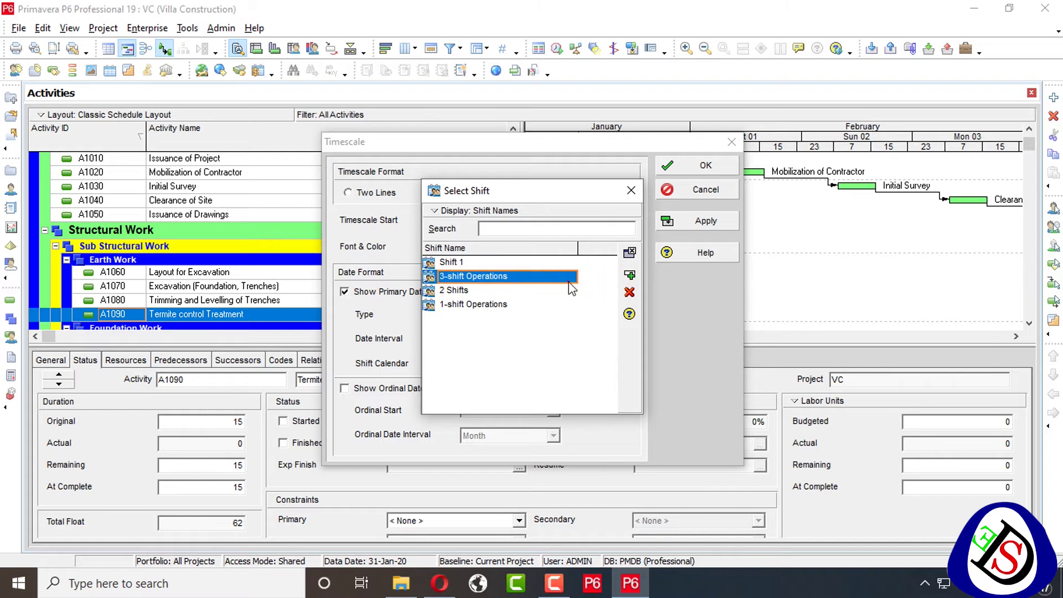
click(570, 289)
click(629, 252)
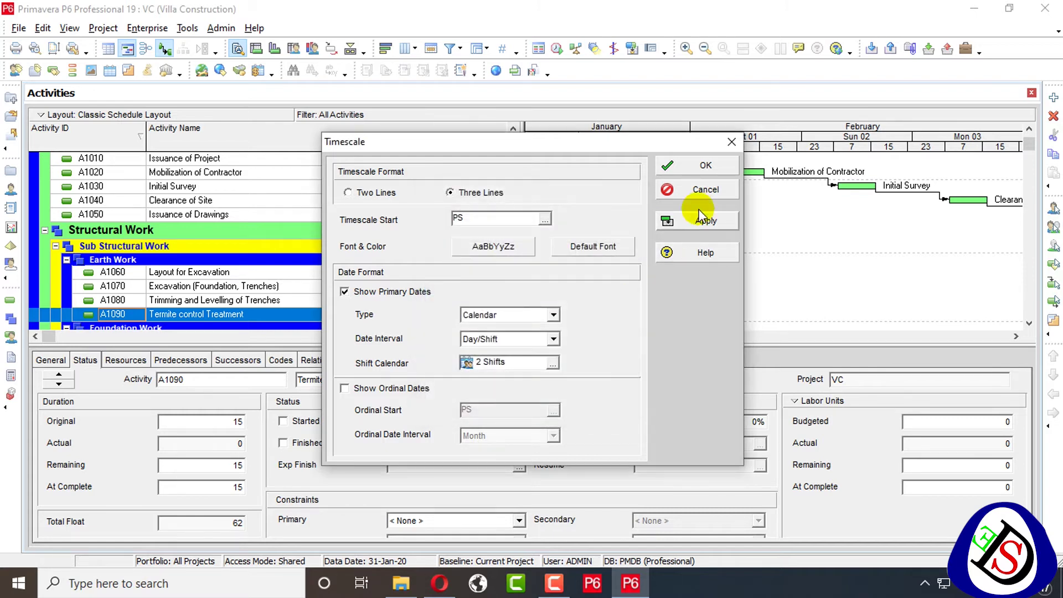
click(705, 220)
click(705, 166)
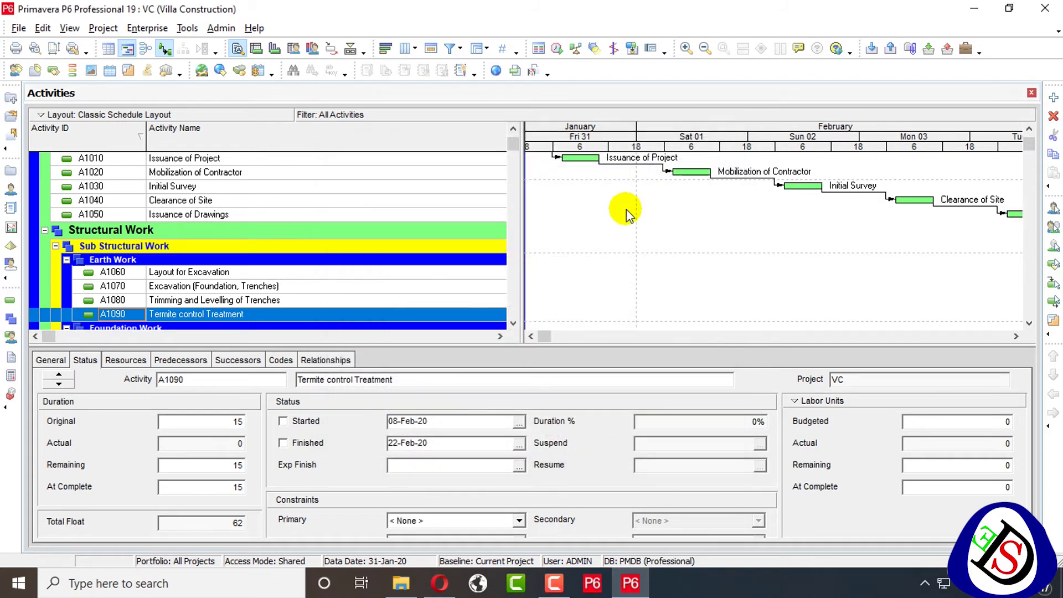
click(530, 336)
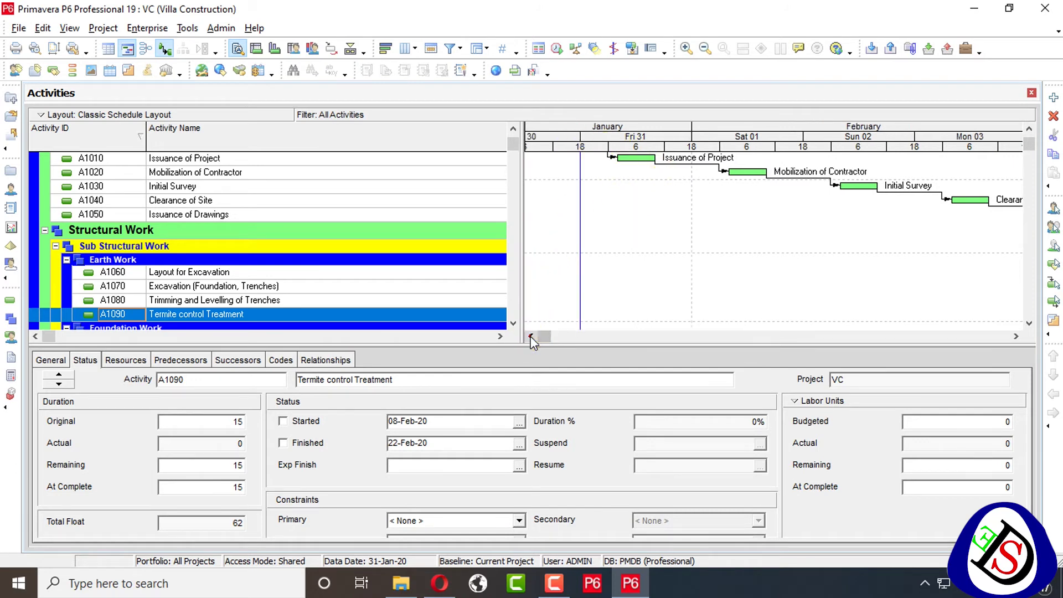
click(530, 336)
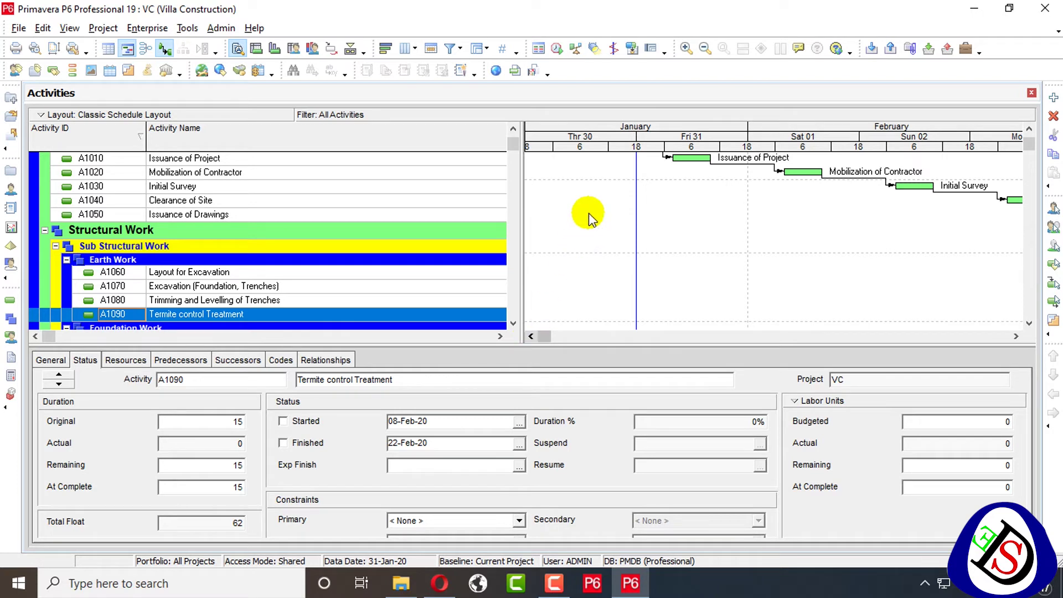
Step: Set the timescale's shift calendar to Shift 1
right_click(646, 145)
click(685, 210)
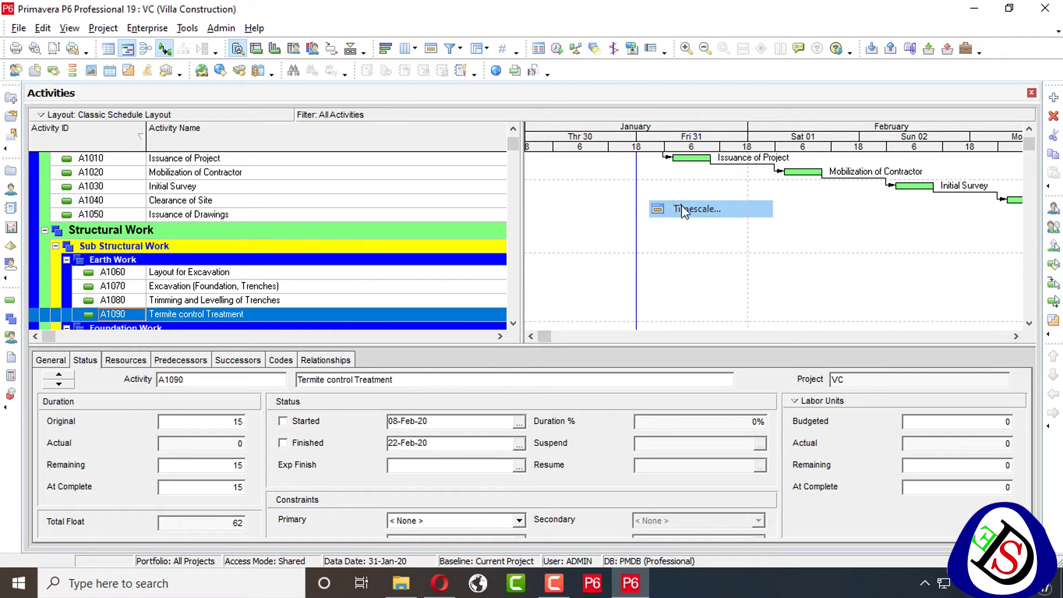
click(553, 360)
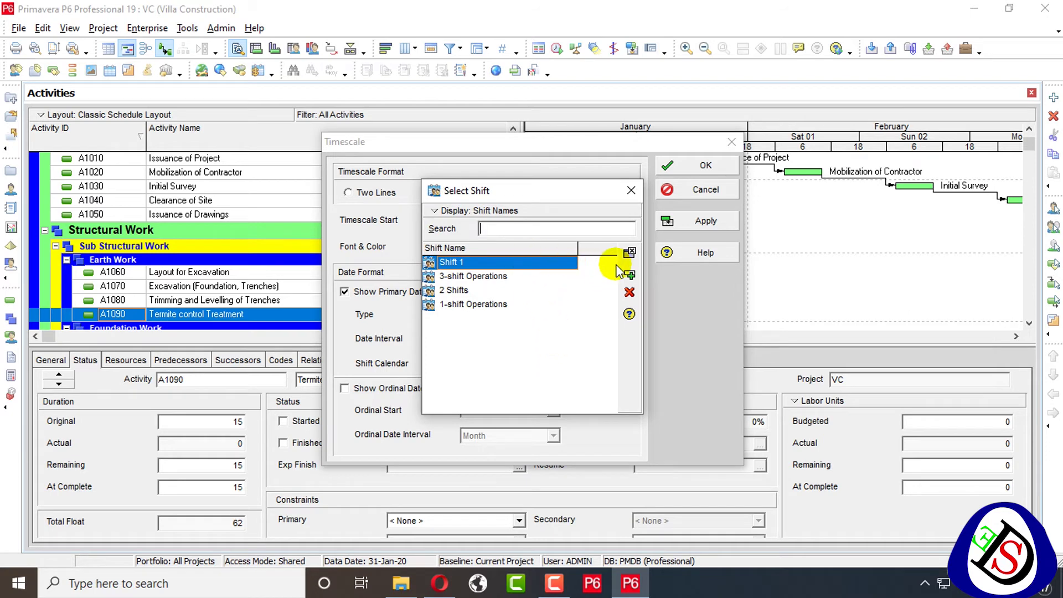
click(629, 252)
click(705, 220)
click(705, 164)
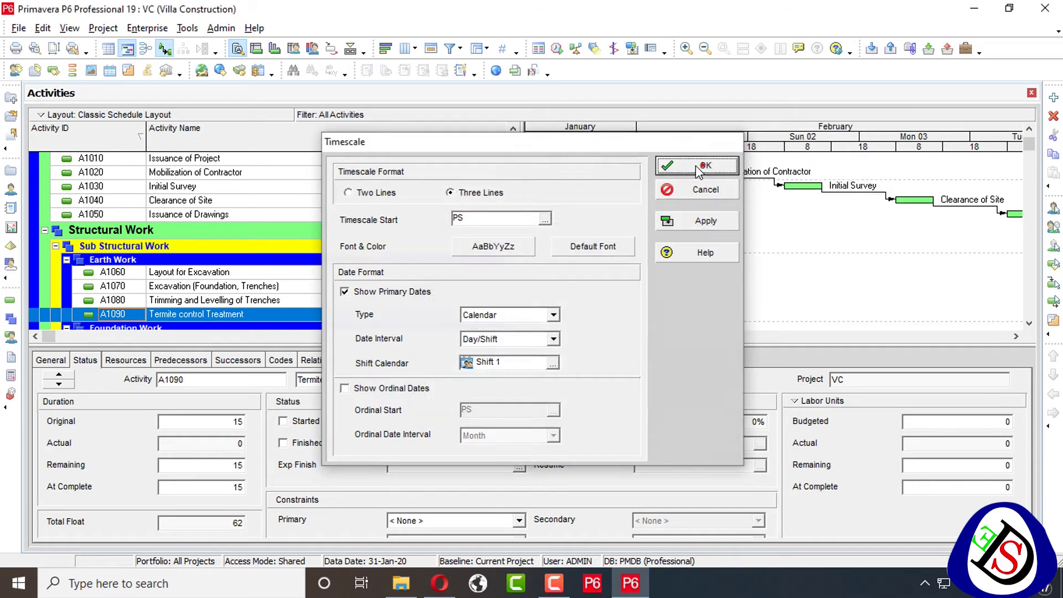
Step: Change the timescale date interval to Day/Hour, showing hours 0–23 under each day
right_click(622, 144)
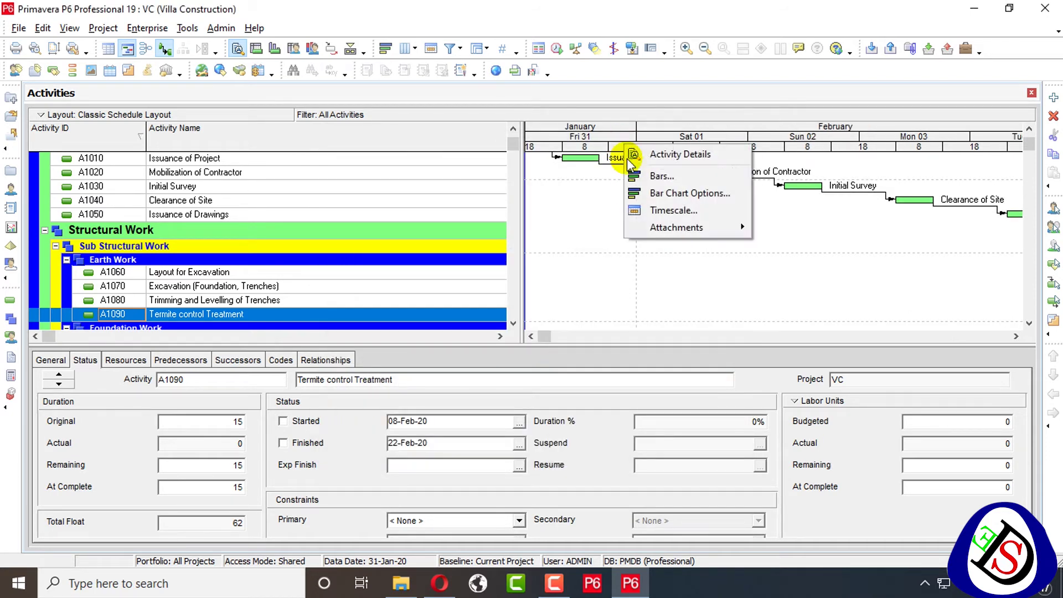
click(661, 218)
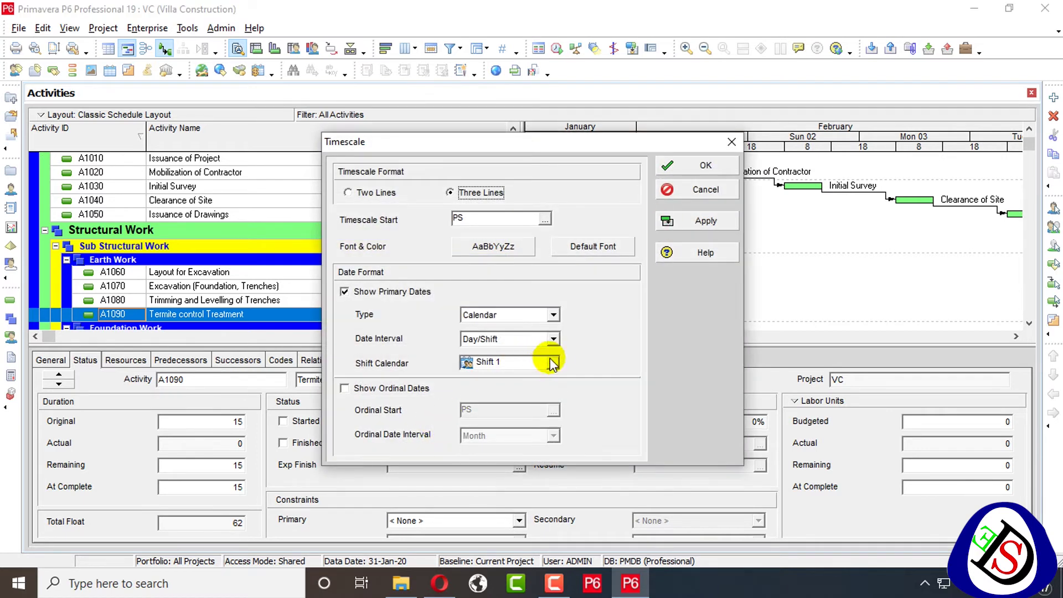
click(553, 338)
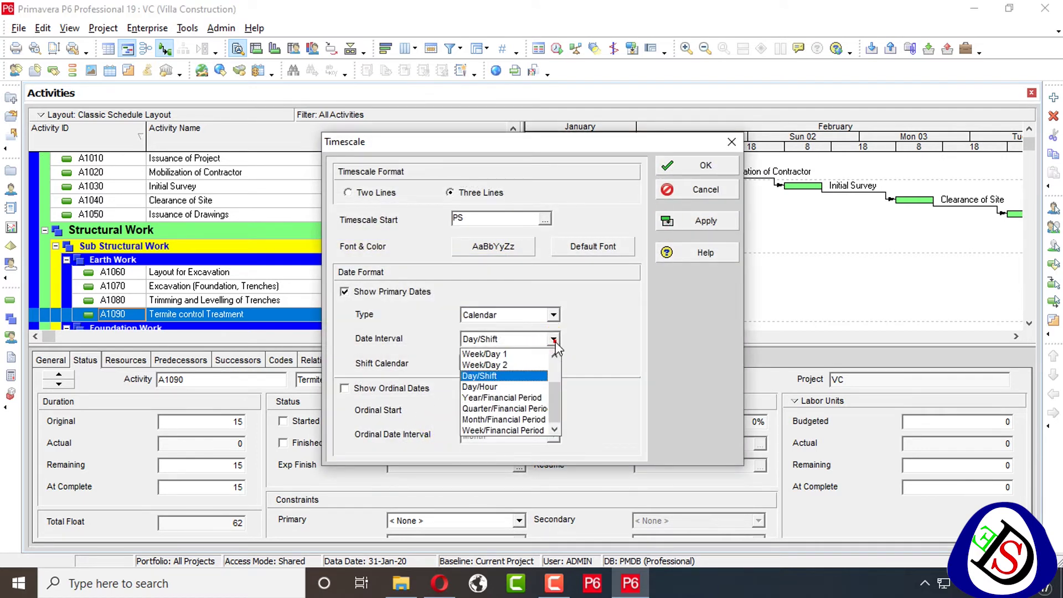
click(517, 387)
click(706, 165)
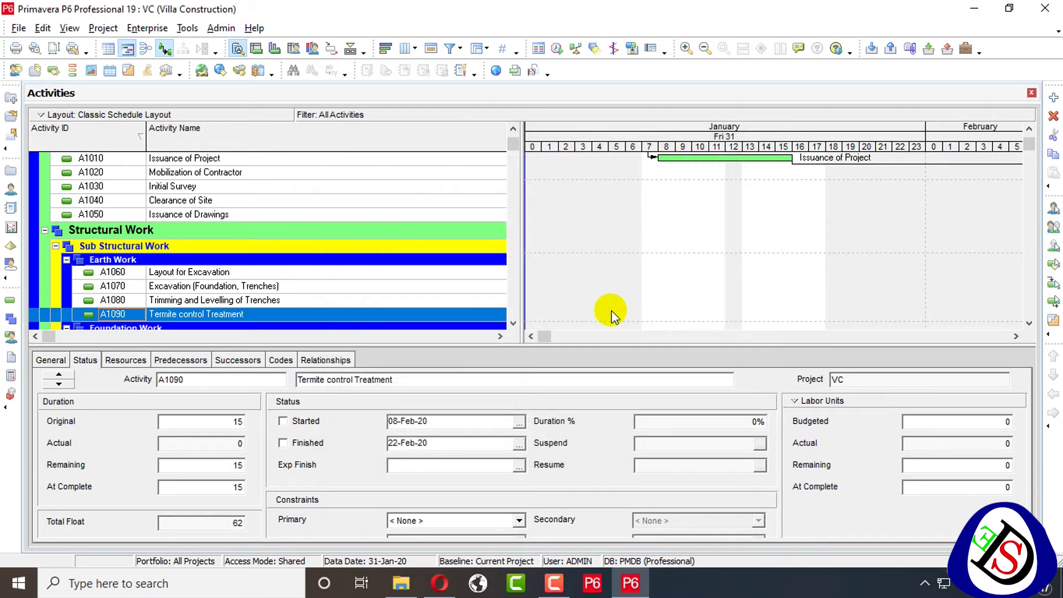
click(531, 335)
click(531, 335)
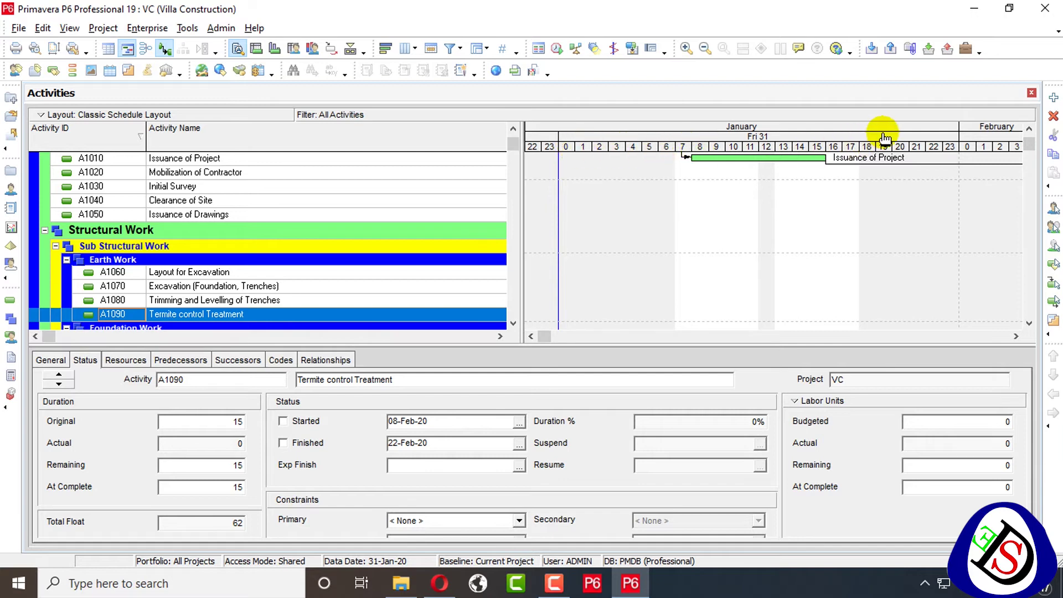
drag(886, 141, 739, 141)
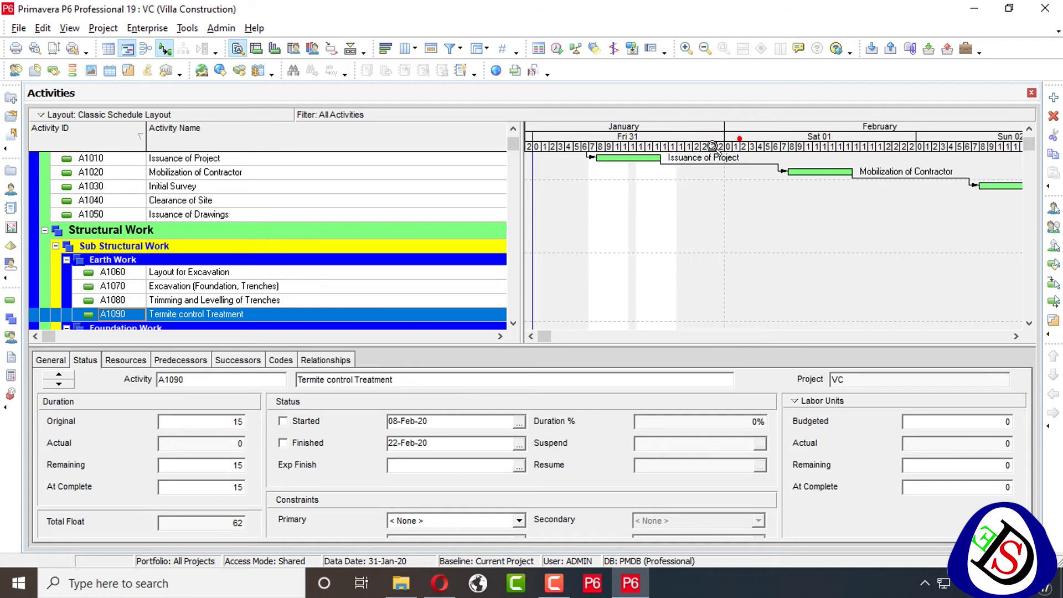
Step: Set the timescale date interval to Year/Financial Period
right_click(653, 142)
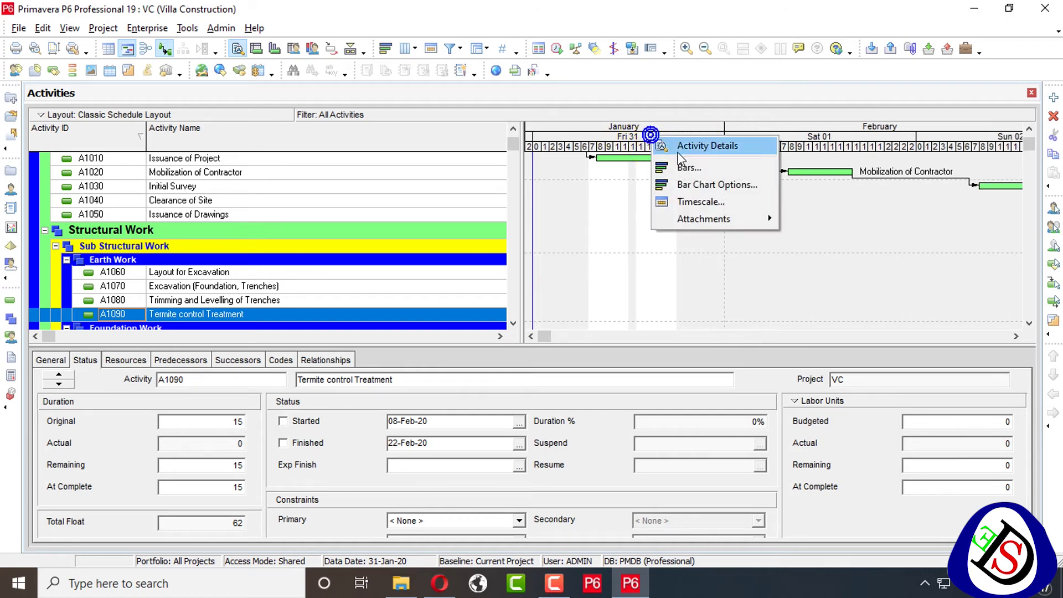
click(700, 202)
click(554, 338)
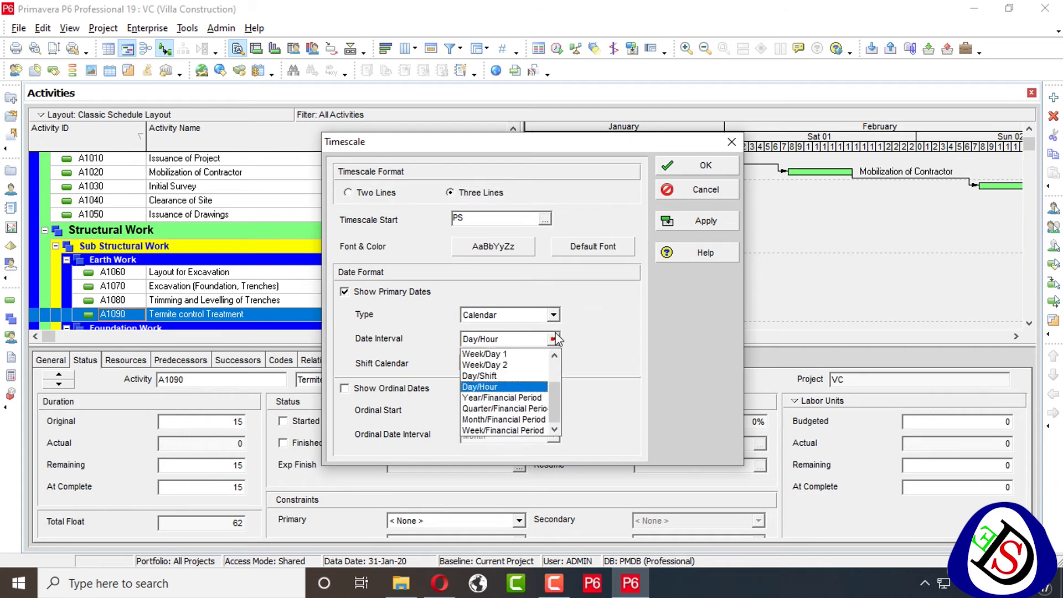
click(528, 398)
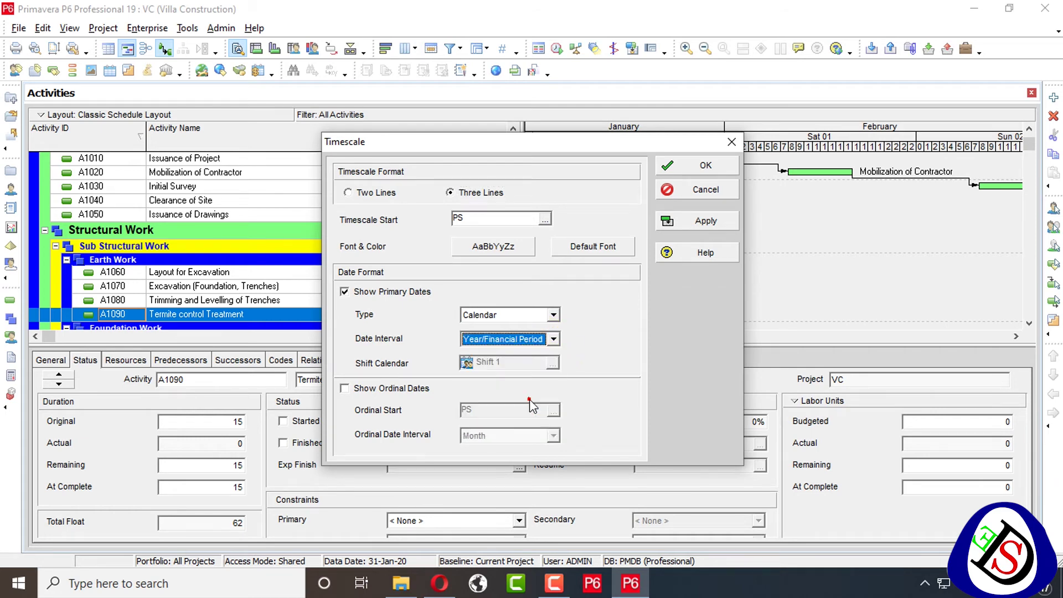
click(678, 220)
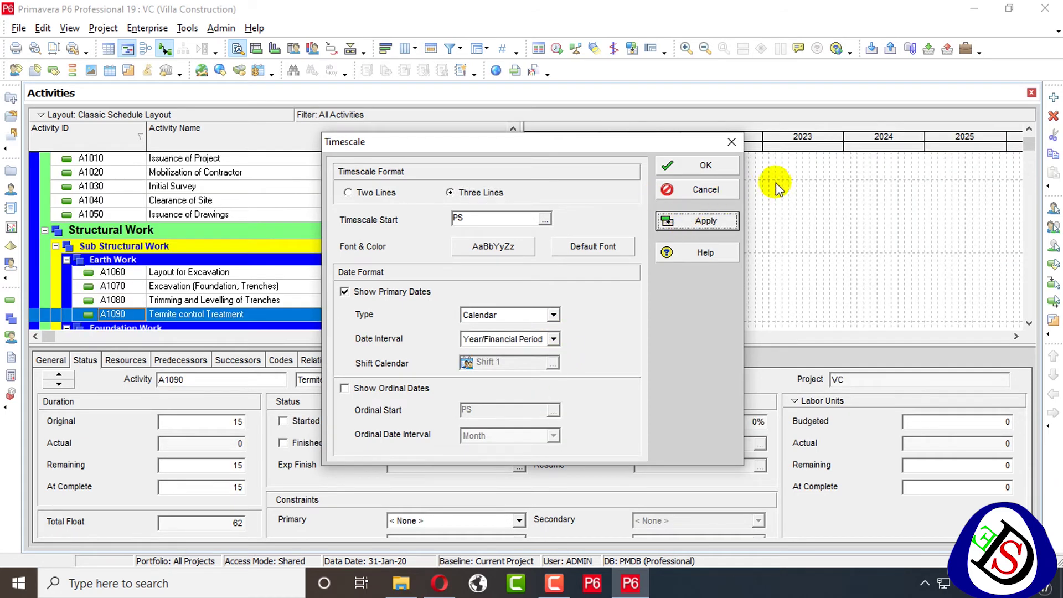
click(714, 169)
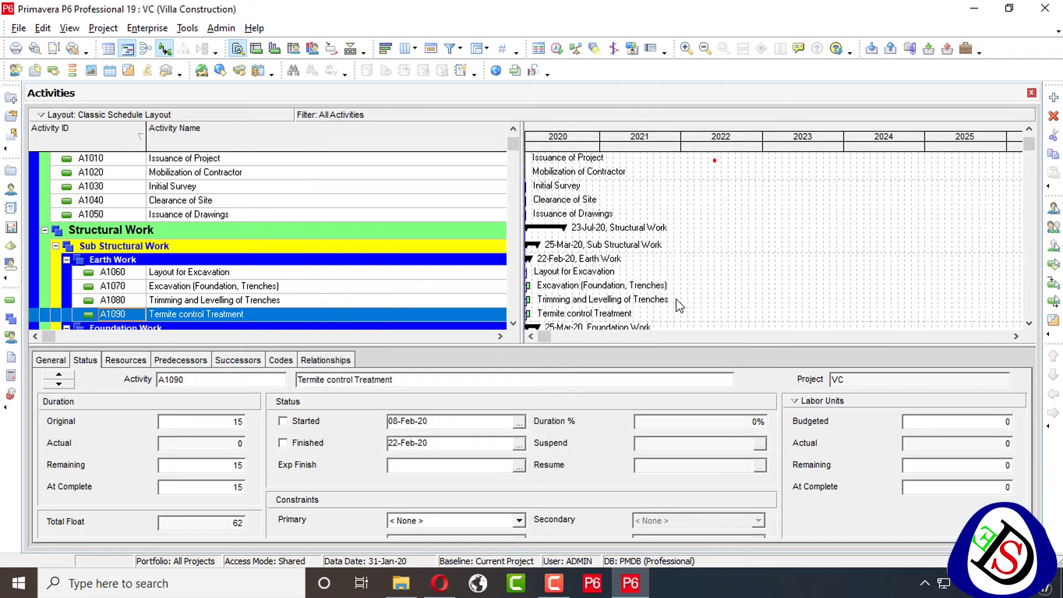
click(531, 336)
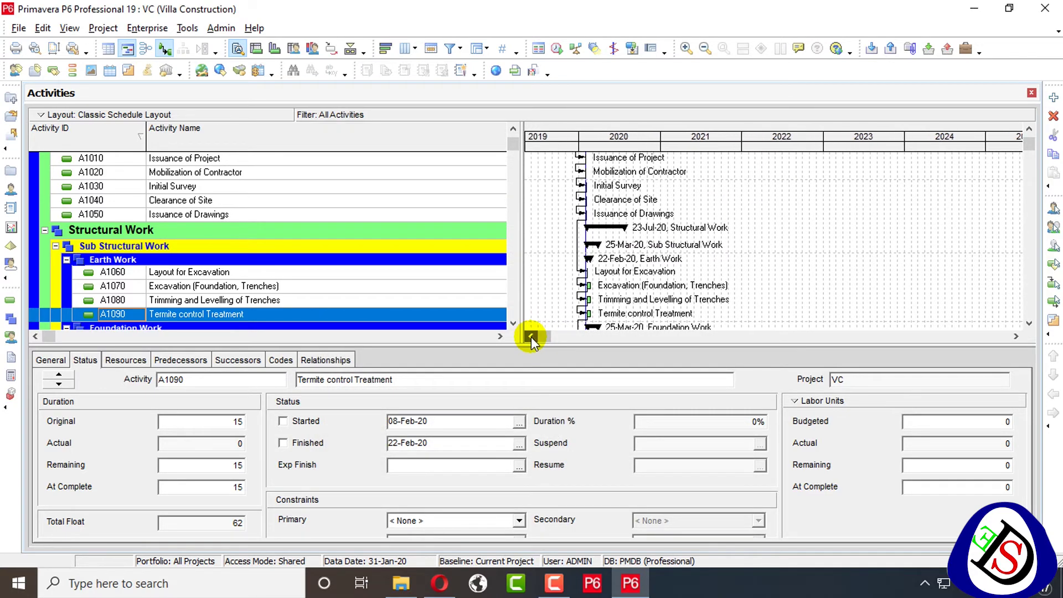
click(530, 336)
Step: Change the date interval to Week/Financial Period, showing weeks Feb 02, Feb 09 under 2020
right_click(610, 142)
click(653, 203)
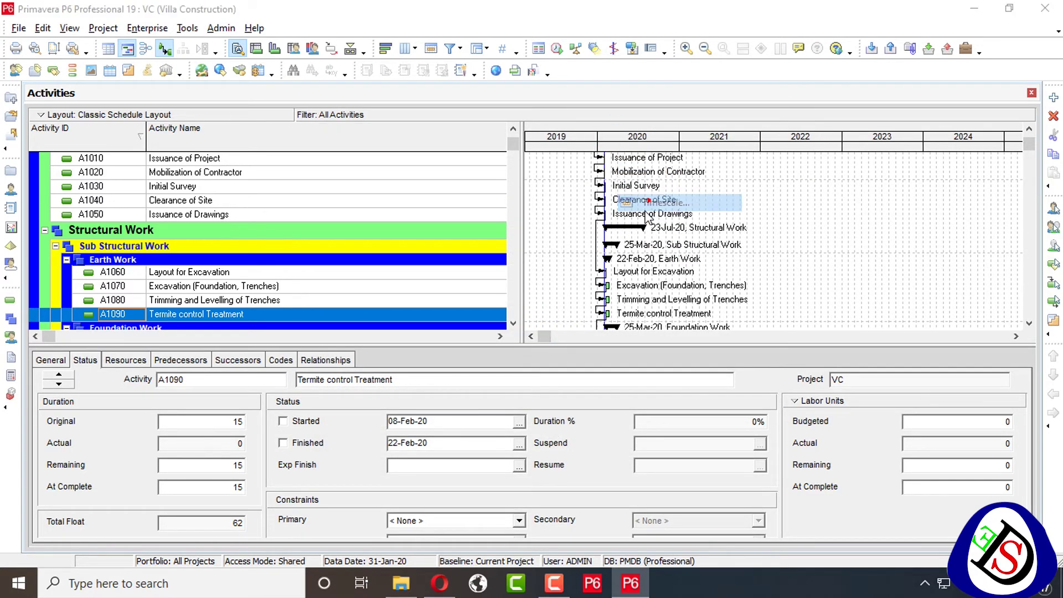
click(553, 339)
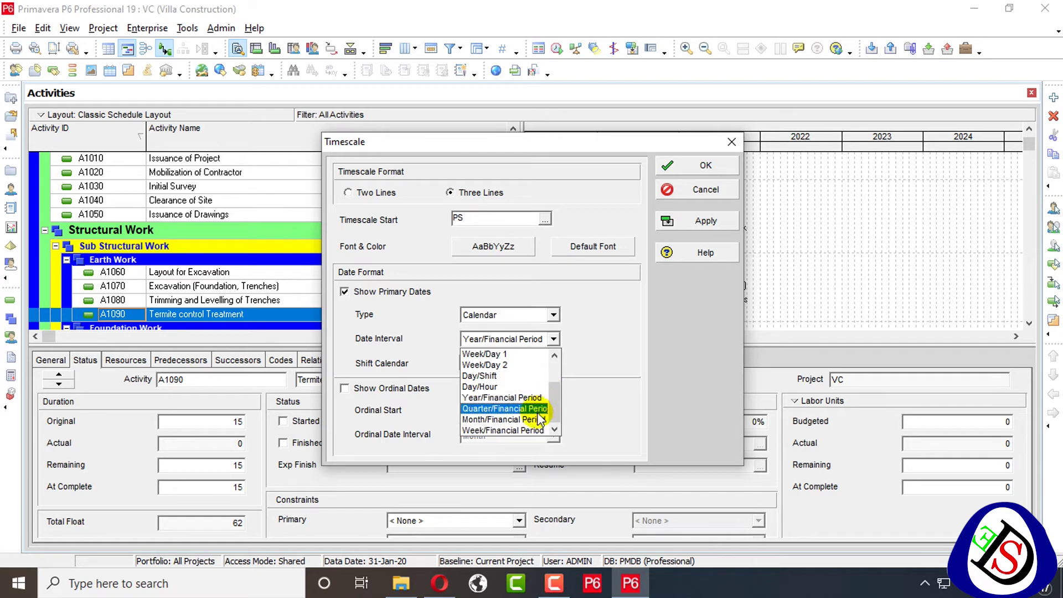
click(515, 430)
click(699, 221)
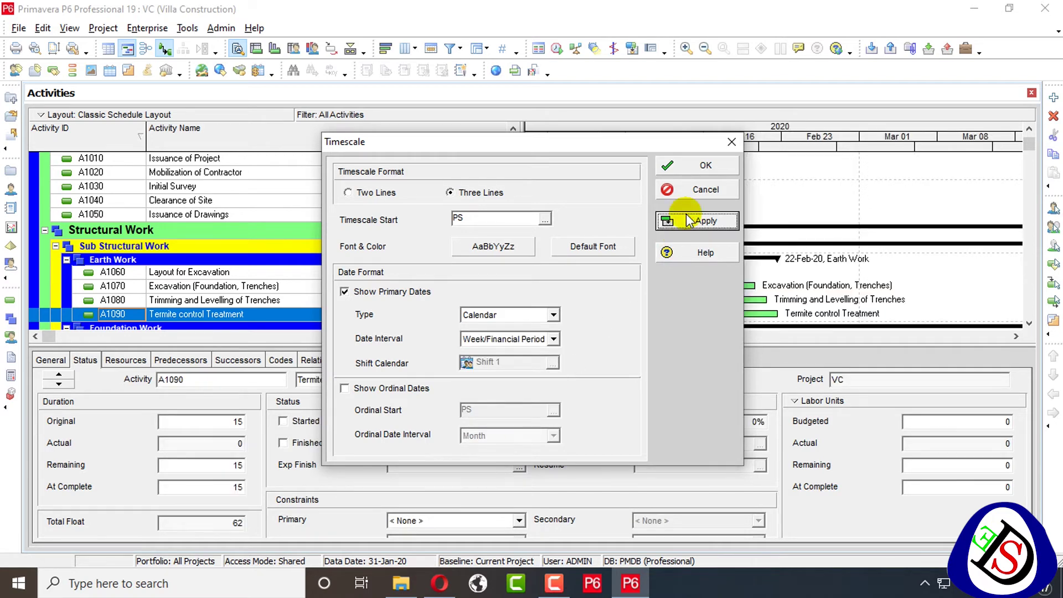
click(714, 164)
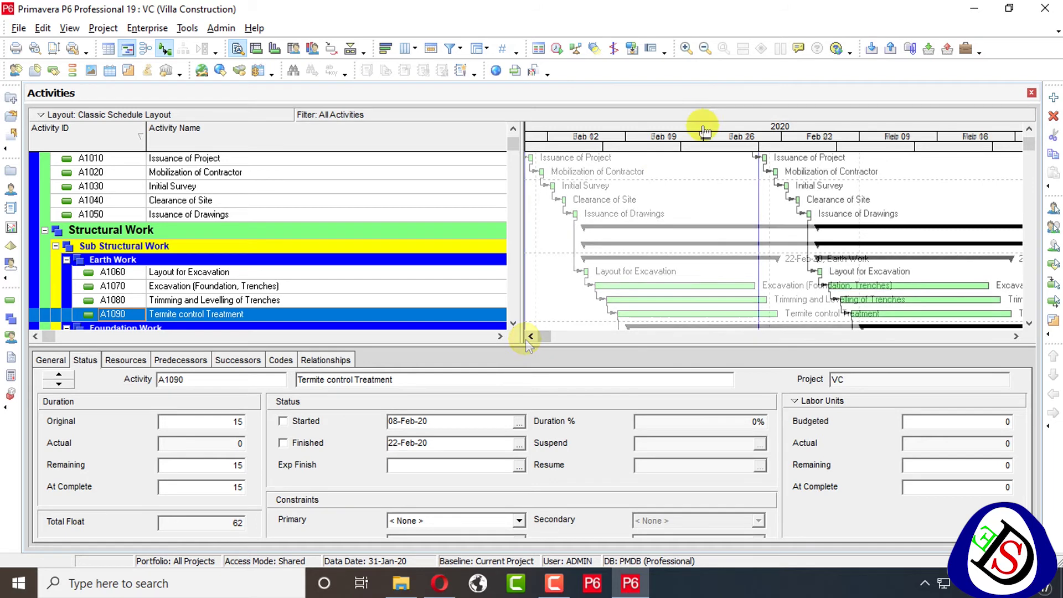
Step: Turn on ordinal dates with a Month interval counted from project start (PS), showing -1, 1, 2
right_click(705, 133)
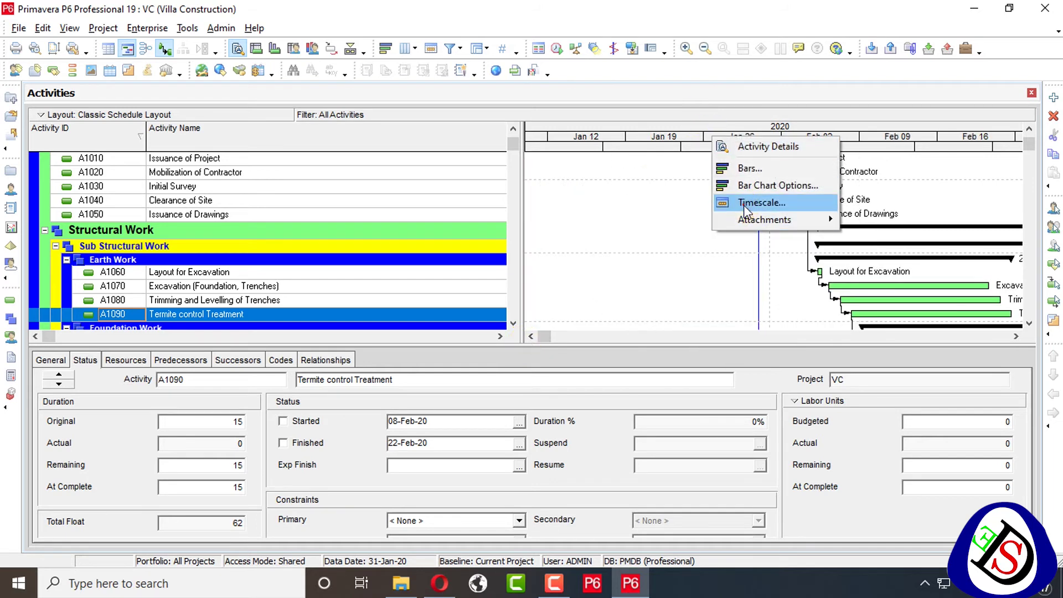
click(753, 199)
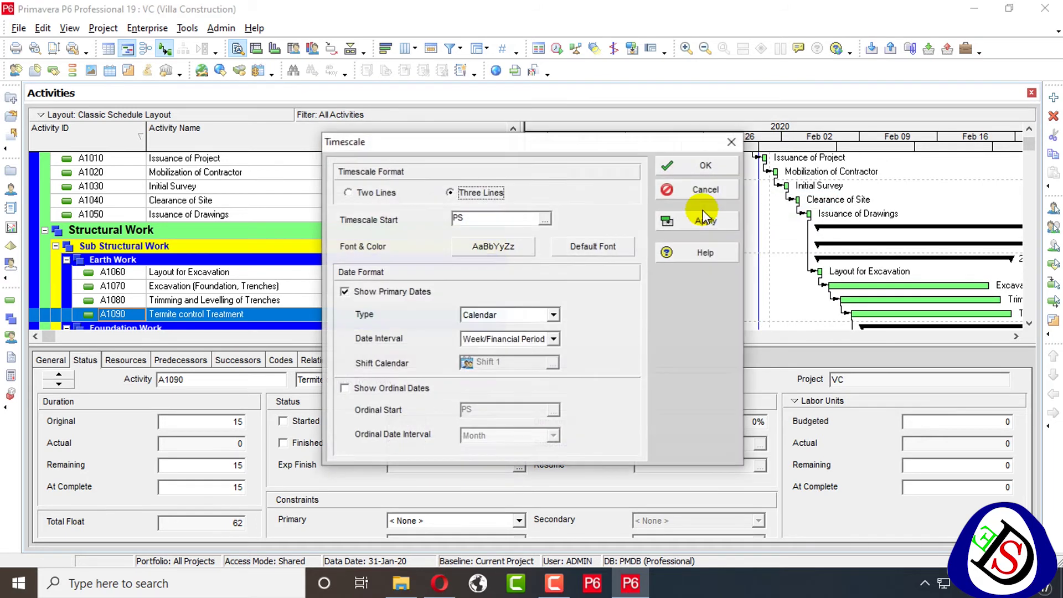
click(371, 389)
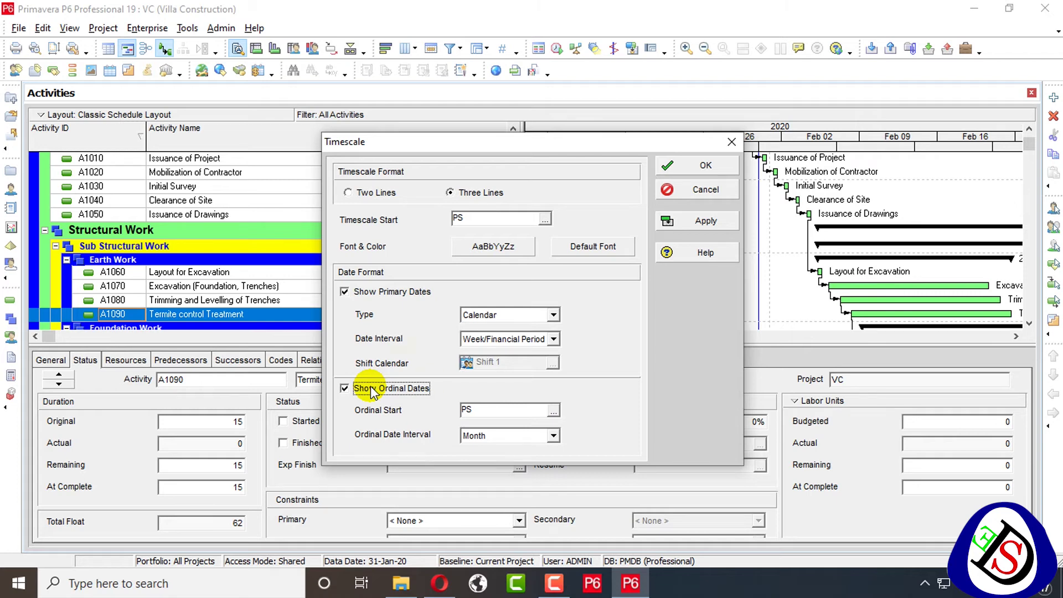
click(551, 411)
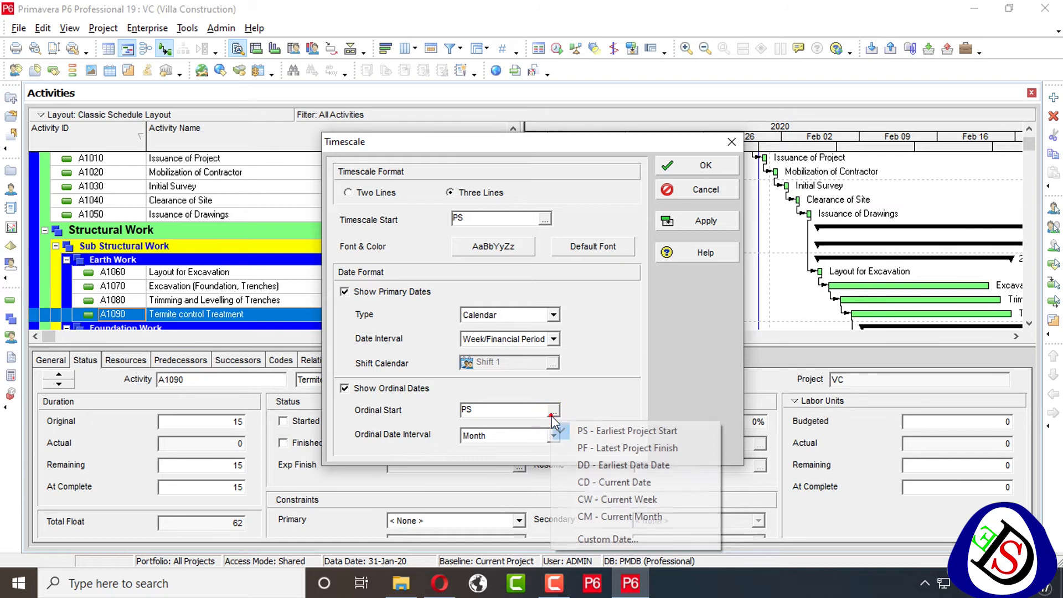
click(612, 378)
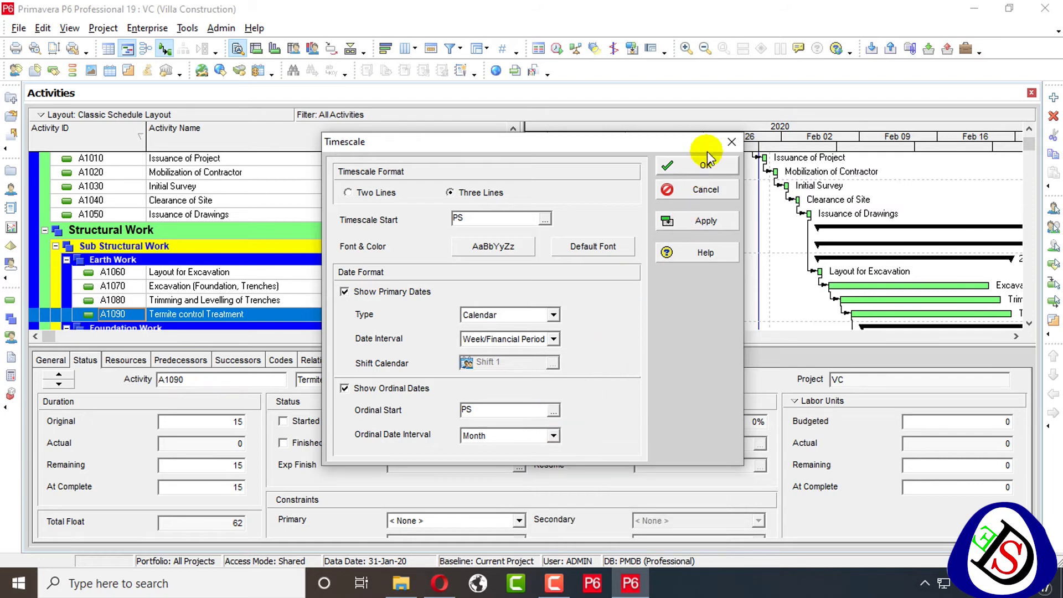
drag(711, 142, 564, 144)
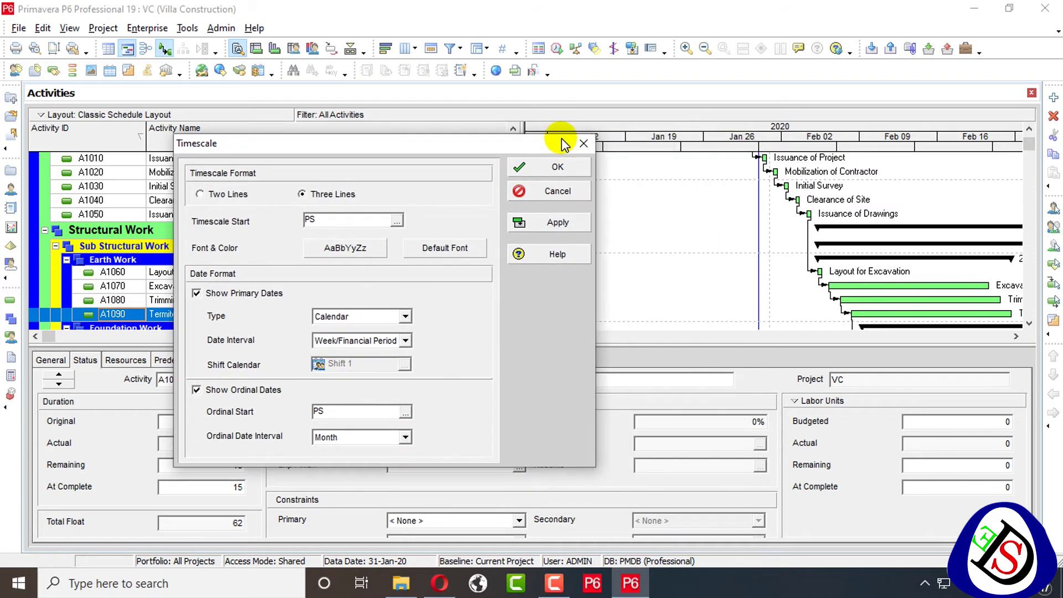
click(564, 223)
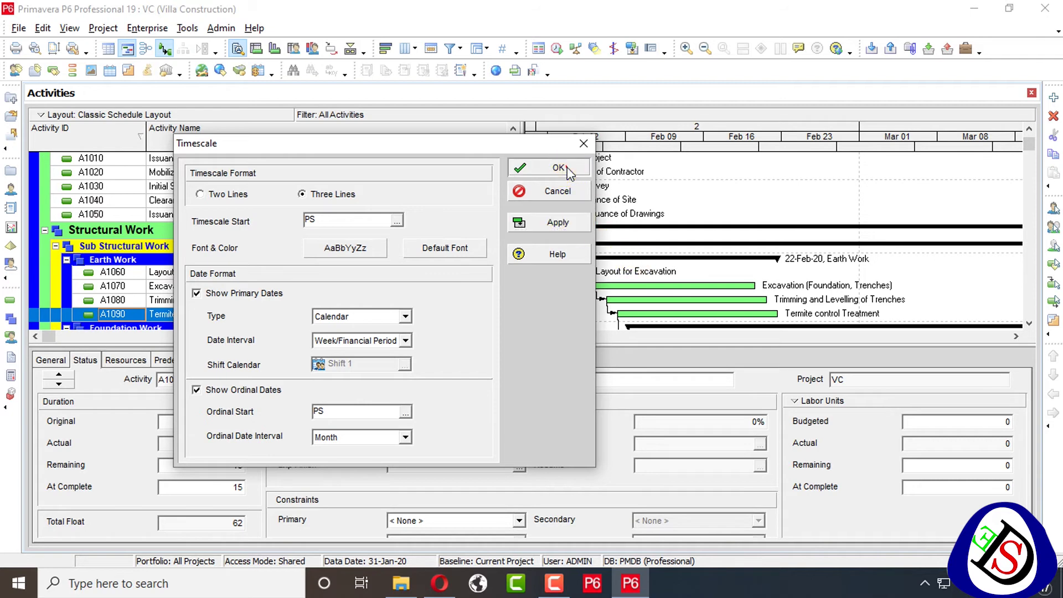
click(558, 167)
click(534, 336)
click(532, 336)
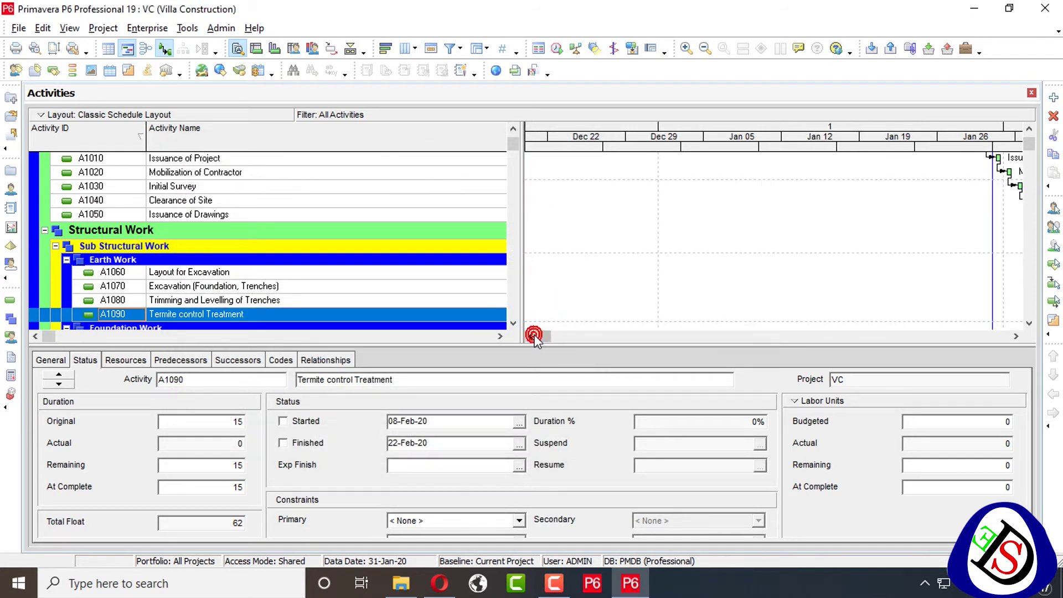
drag(549, 337, 523, 346)
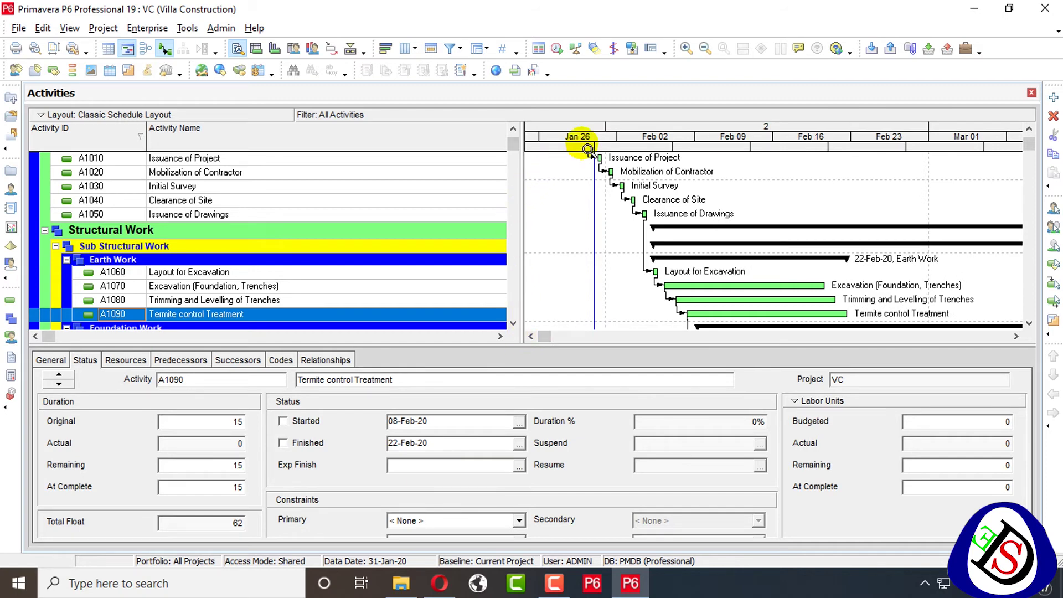
click(532, 338)
click(532, 338)
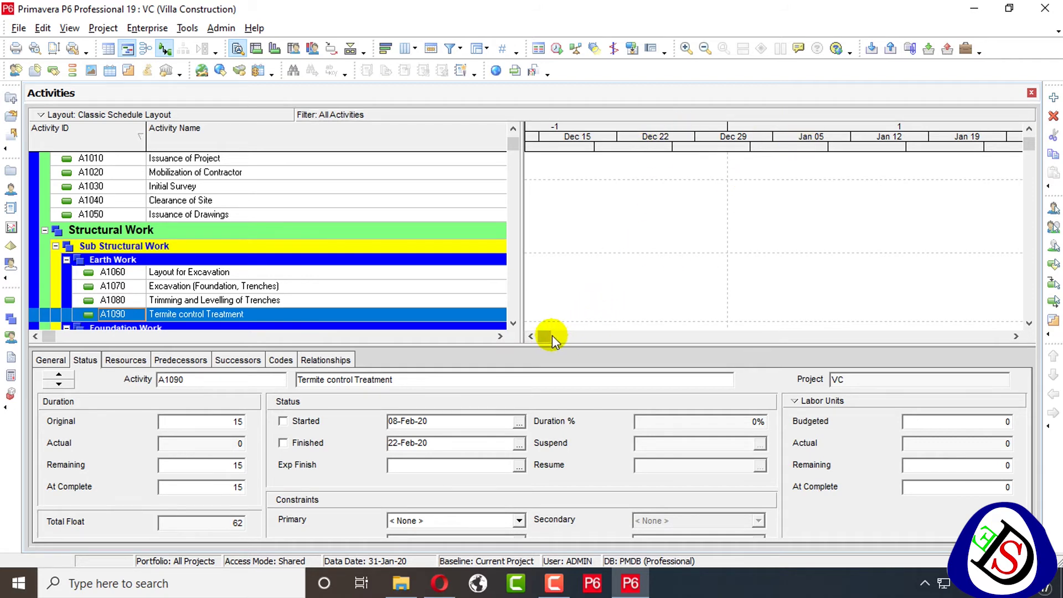
mouse_move(551, 334)
mouse_down()
mouse_move(815, 335)
mouse_move(562, 333)
mouse_move(539, 320)
mouse_move(531, 334)
mouse_move(661, 337)
mouse_move(556, 333)
mouse_move(663, 345)
mouse_move(540, 349)
mouse_up()
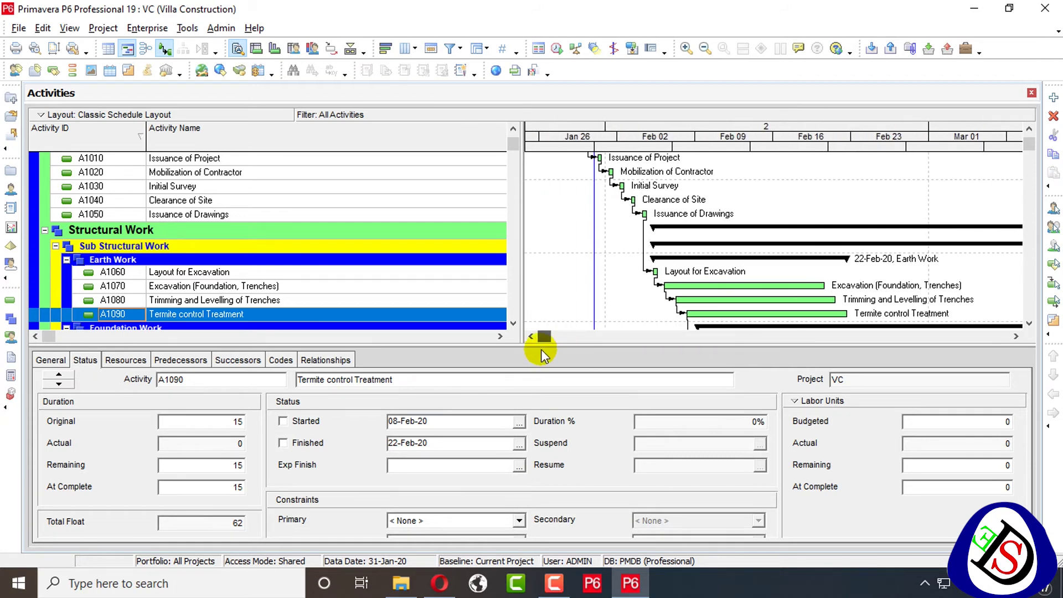
Step: Uncheck Show Primary Dates so only ordinal month numbers remain under a Month heading
right_click(682, 132)
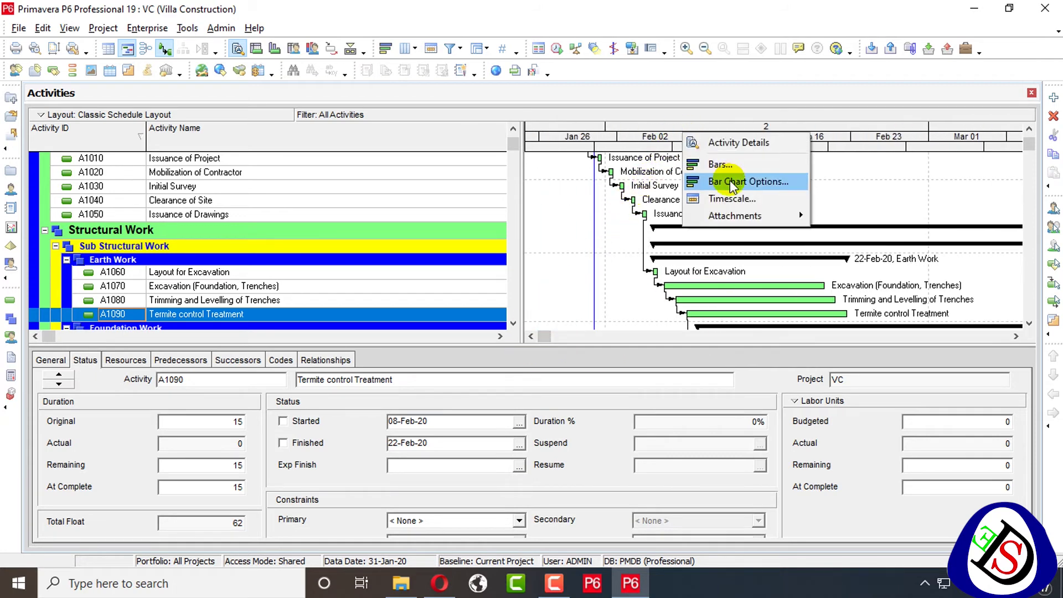
click(732, 198)
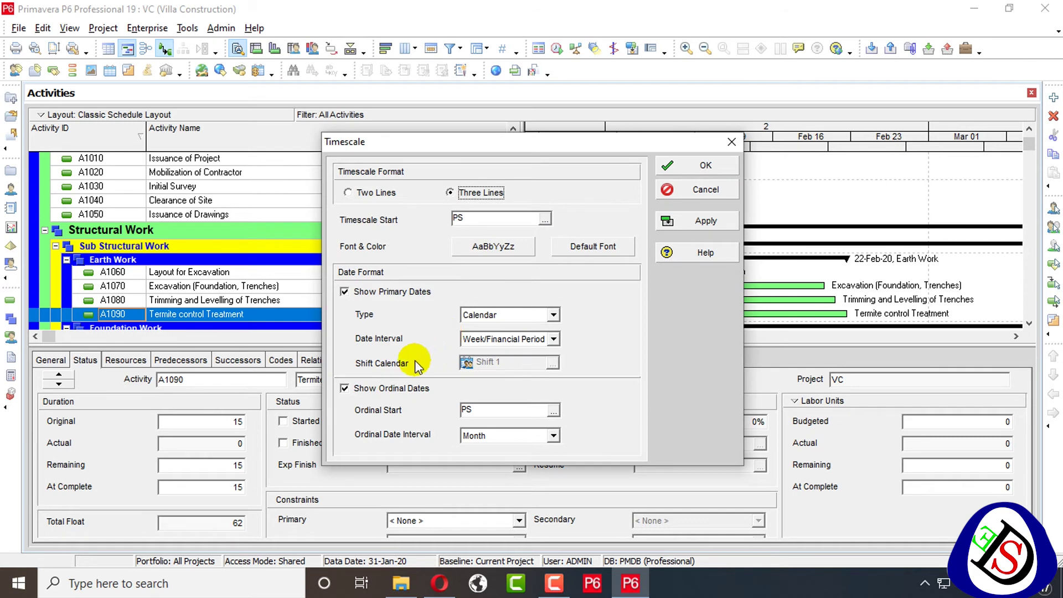
click(400, 291)
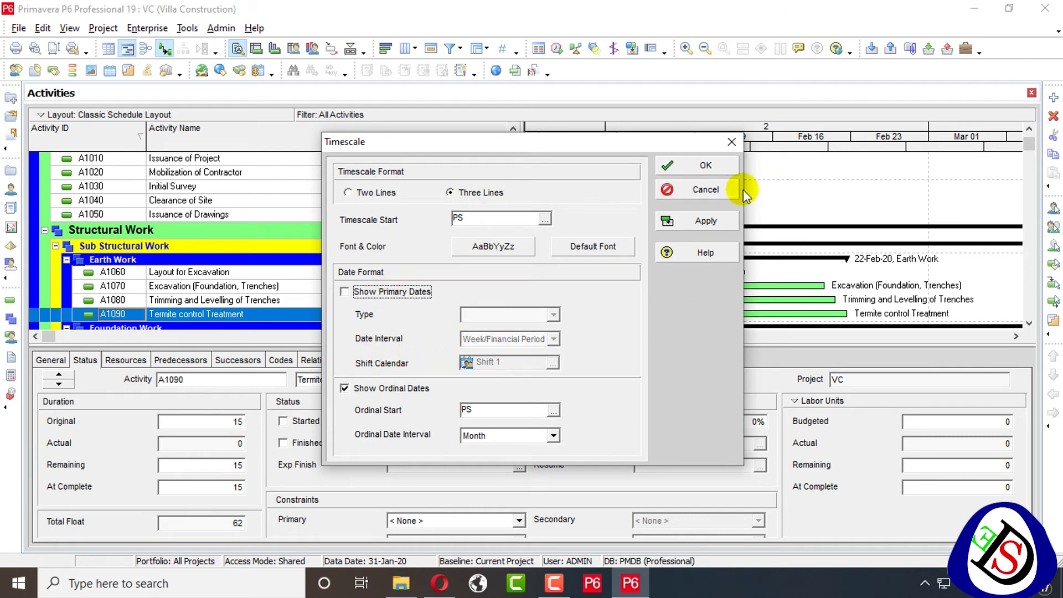
click(706, 220)
click(706, 164)
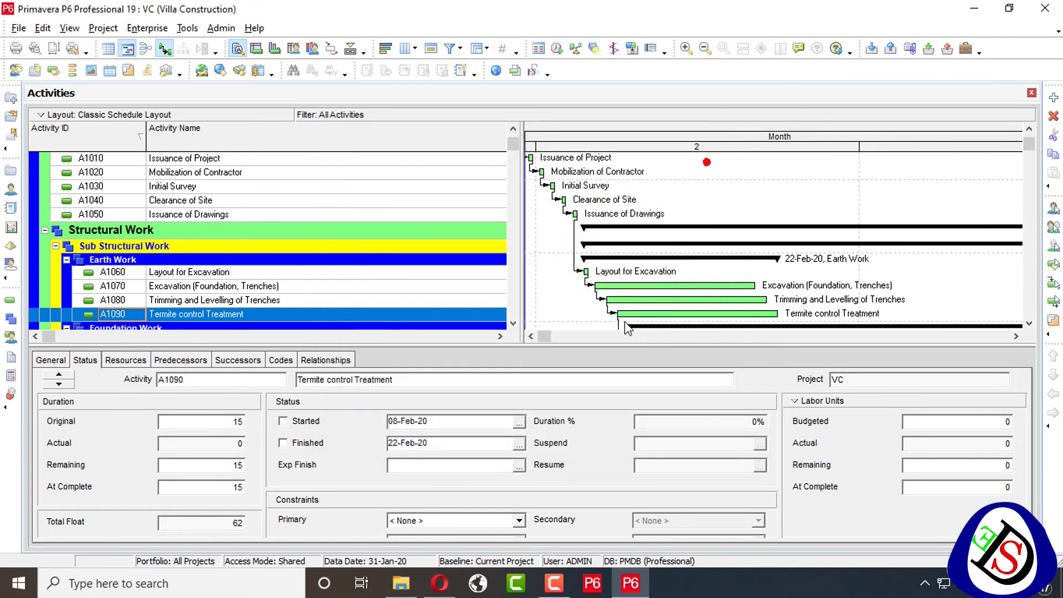
click(531, 337)
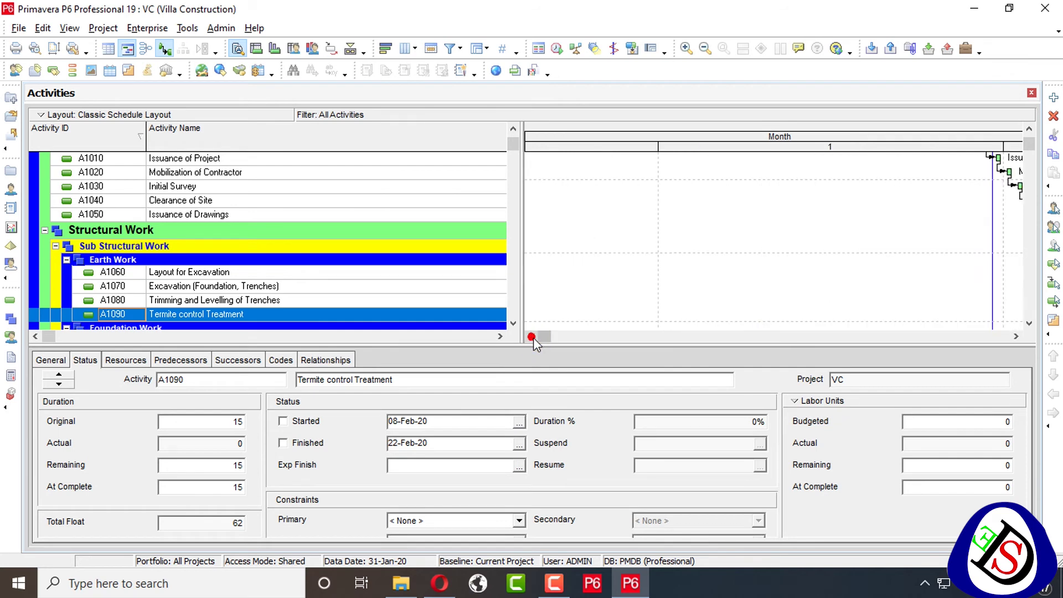
drag(551, 338, 513, 339)
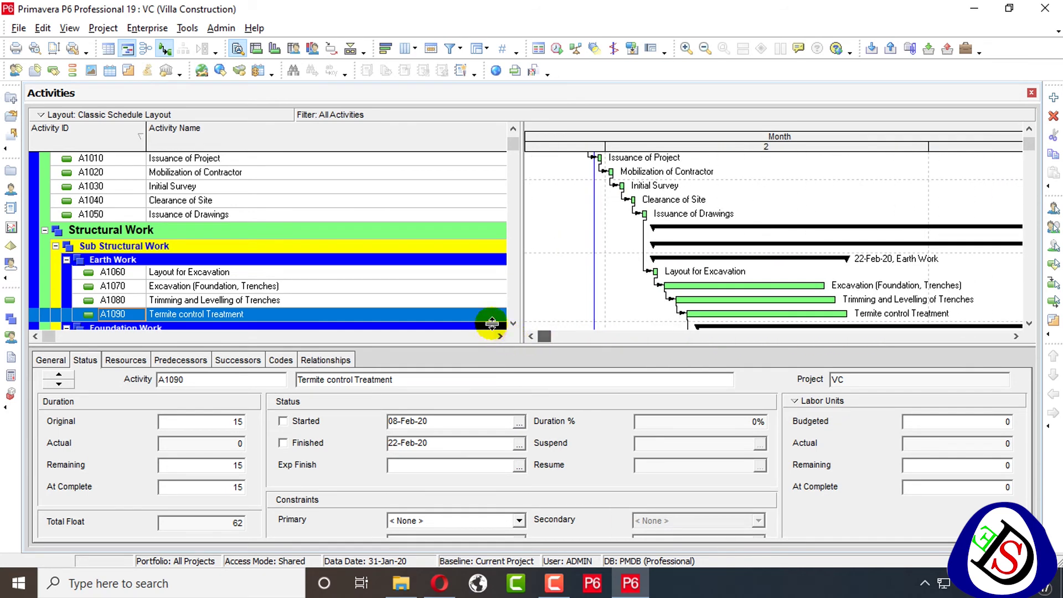
Step: Preview the ordinal dates counted with a Year interval
right_click(622, 136)
click(675, 199)
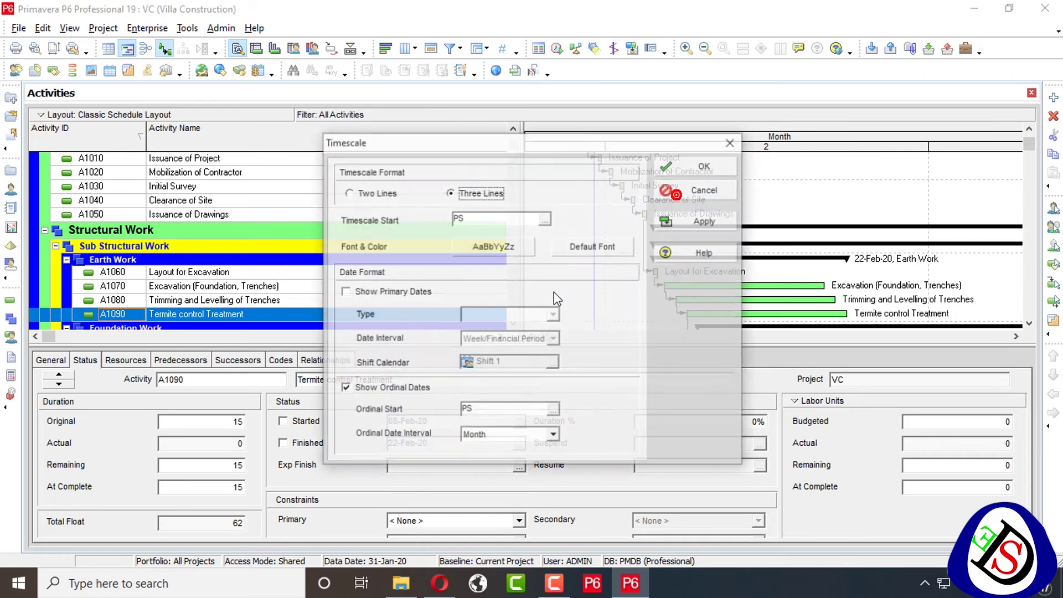
click(554, 436)
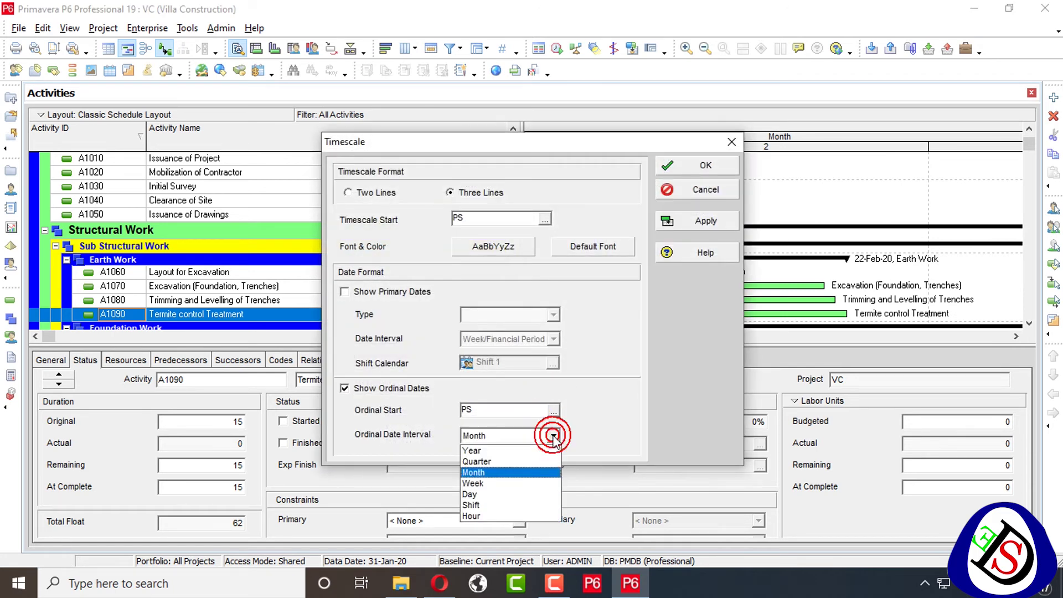
click(520, 456)
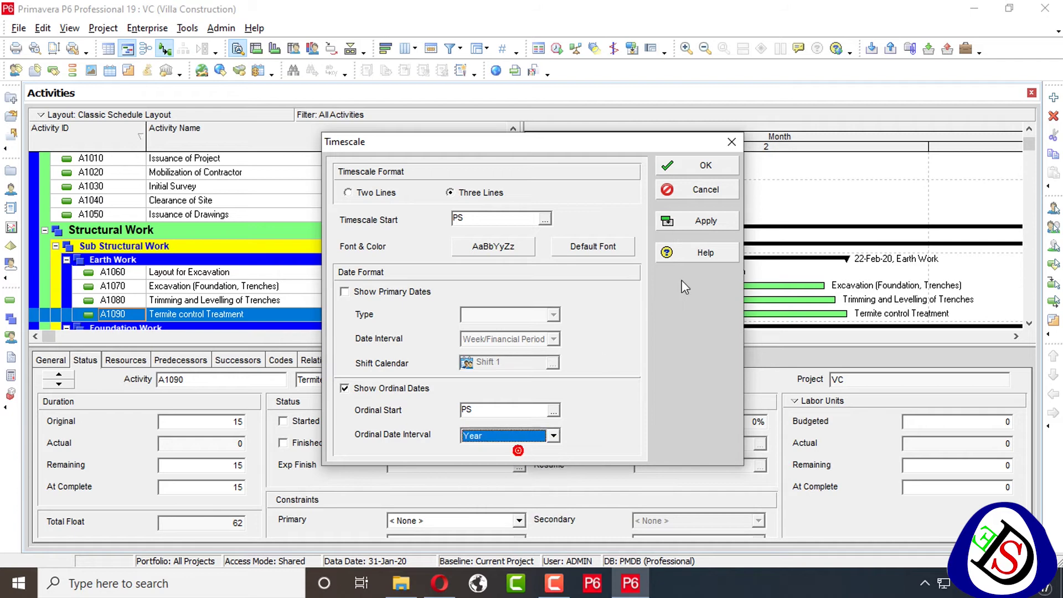
click(686, 220)
drag(664, 142, 424, 154)
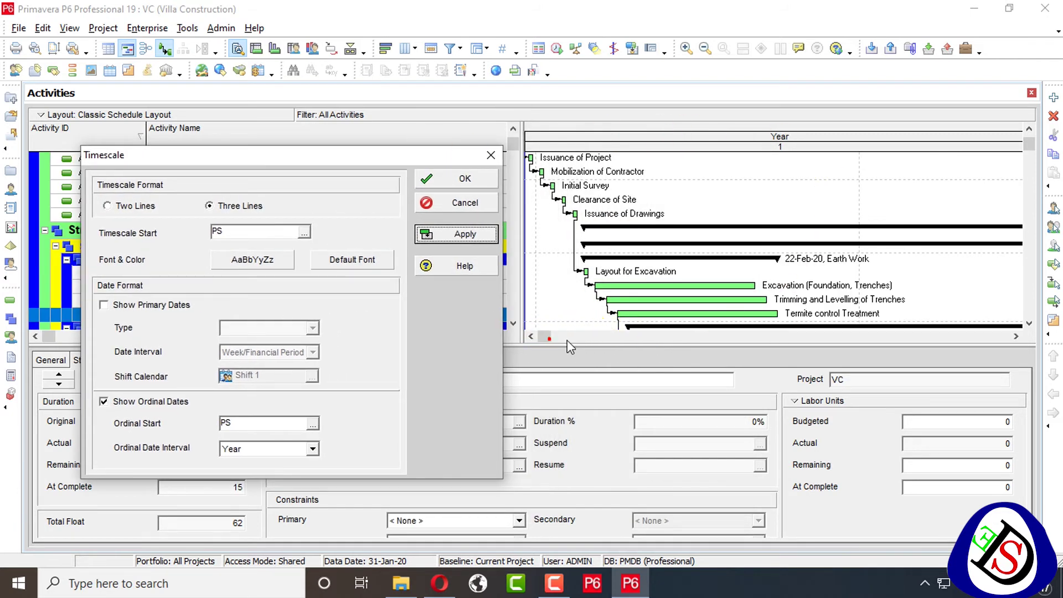
Step: Set the ordinal date interval to Week, numbering weeks -1, 1, 2 from project start
click(320, 458)
click(279, 485)
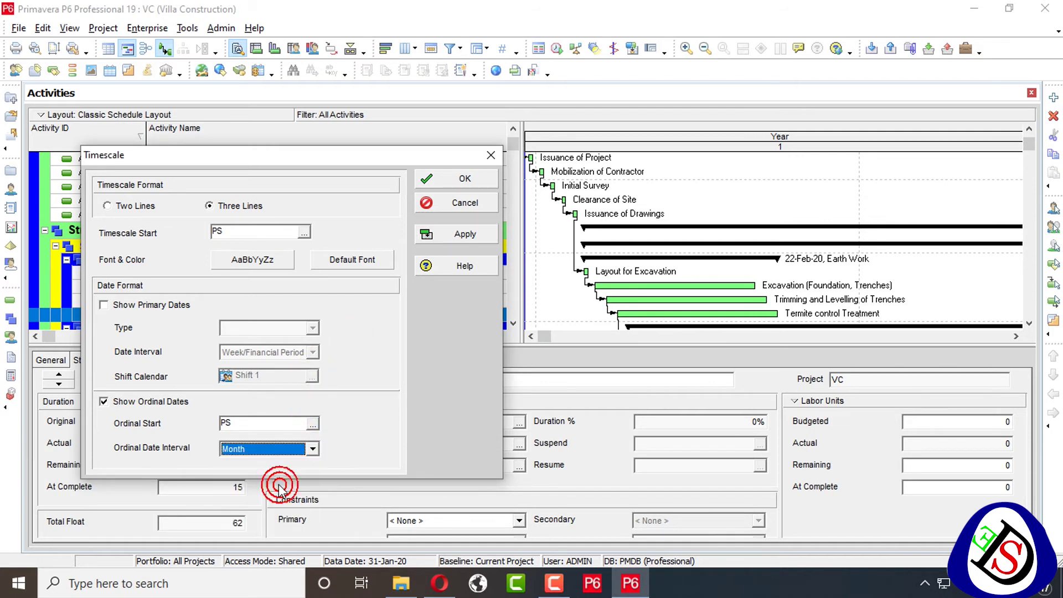
click(281, 449)
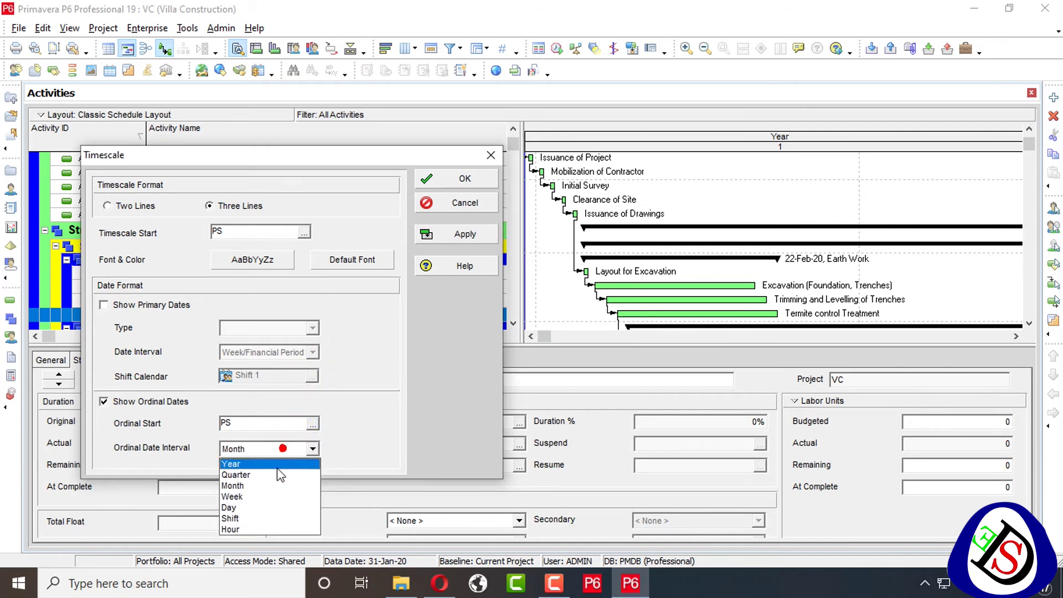
click(270, 497)
click(459, 234)
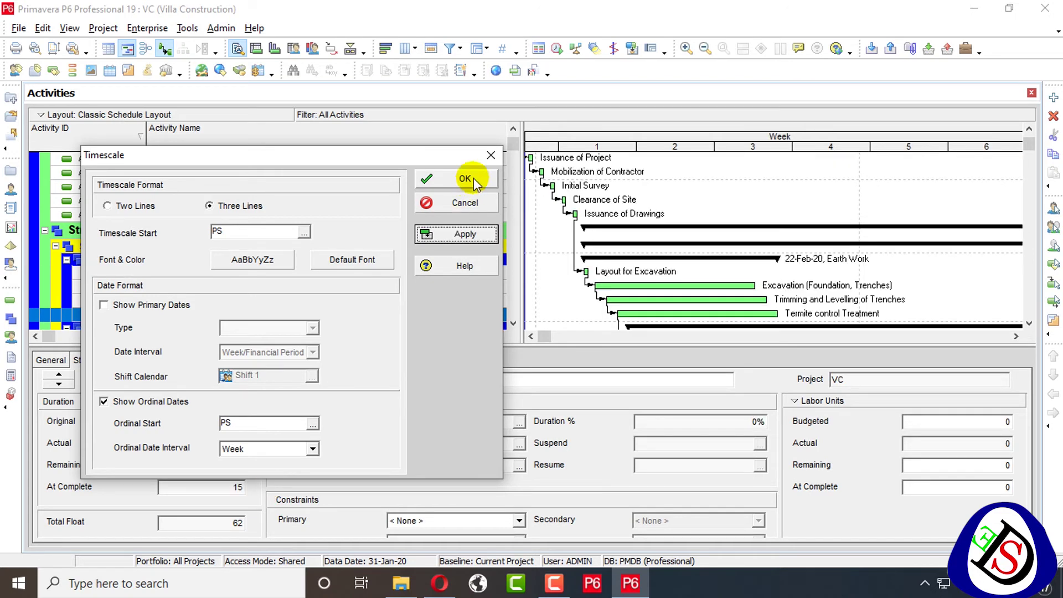
click(465, 178)
click(530, 336)
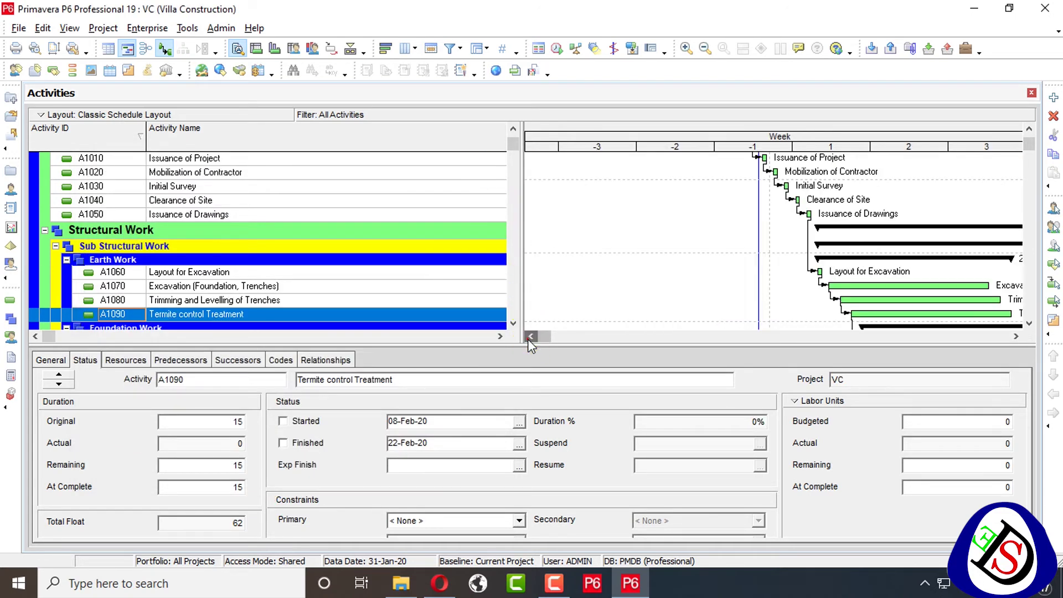
drag(544, 336, 515, 348)
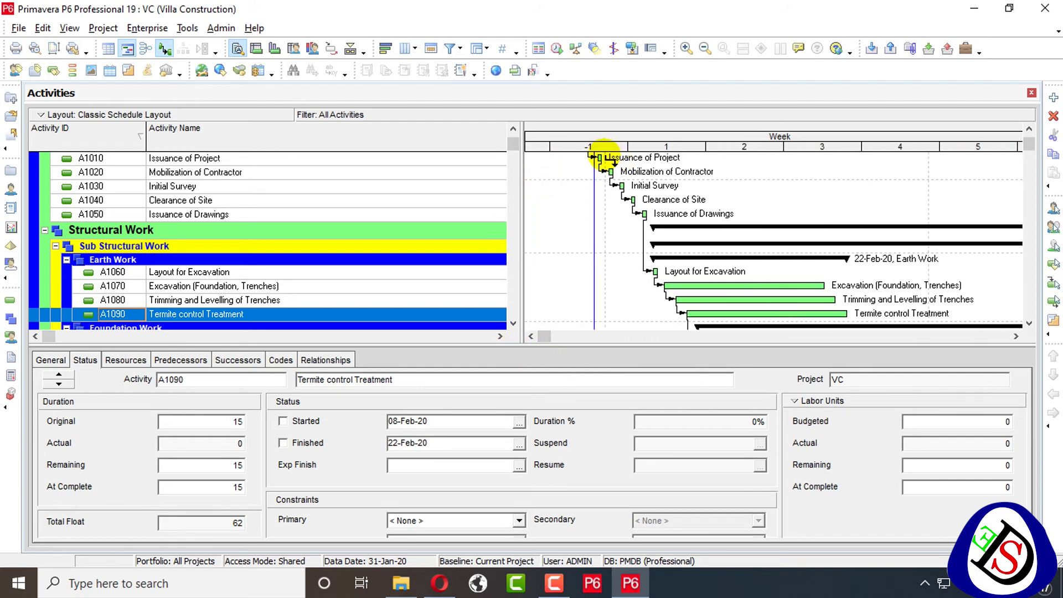
Step: Turn calendar dates back on as Month/Week, with ordinal week numbers beneath each week
right_click(756, 136)
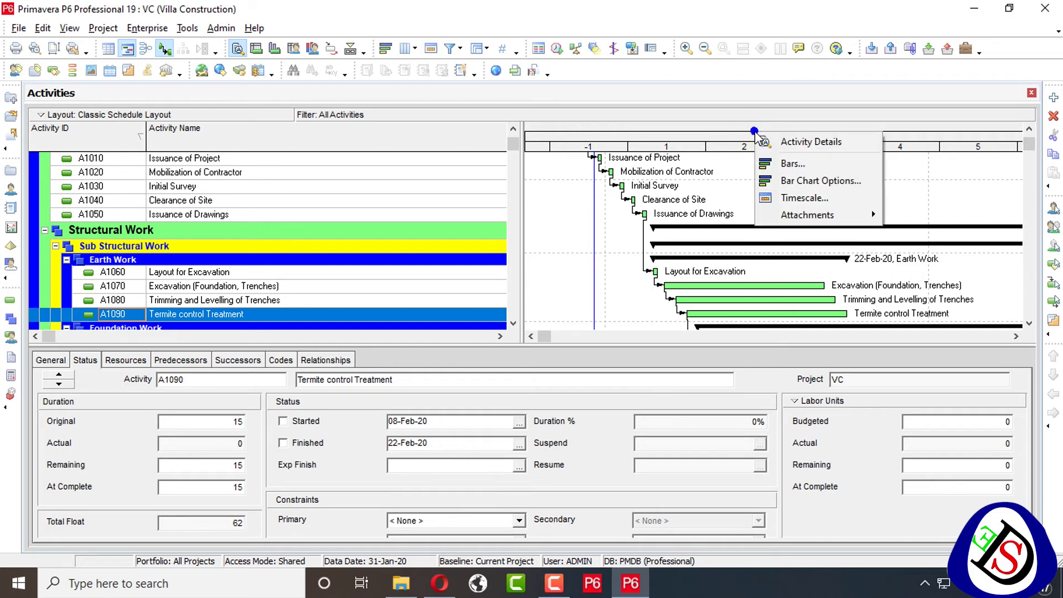
click(782, 197)
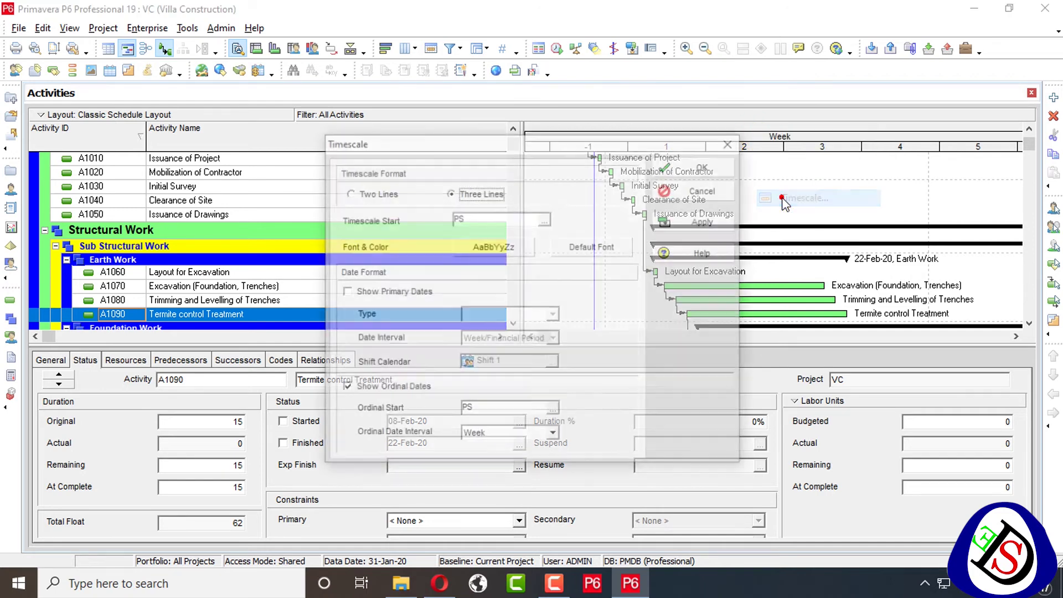
click(382, 292)
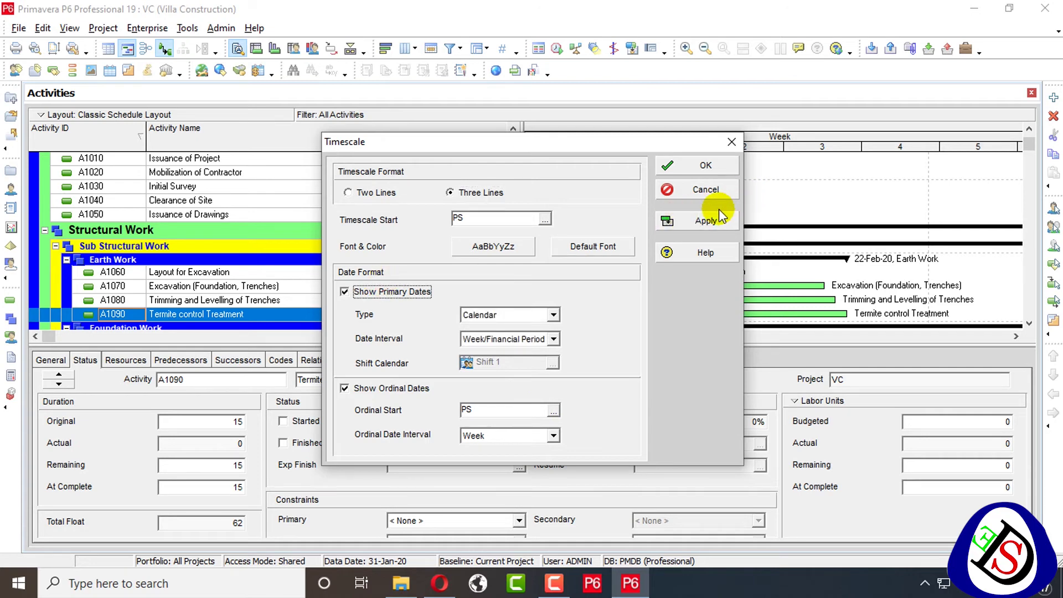
click(552, 340)
scroll(503, 390, up, 2)
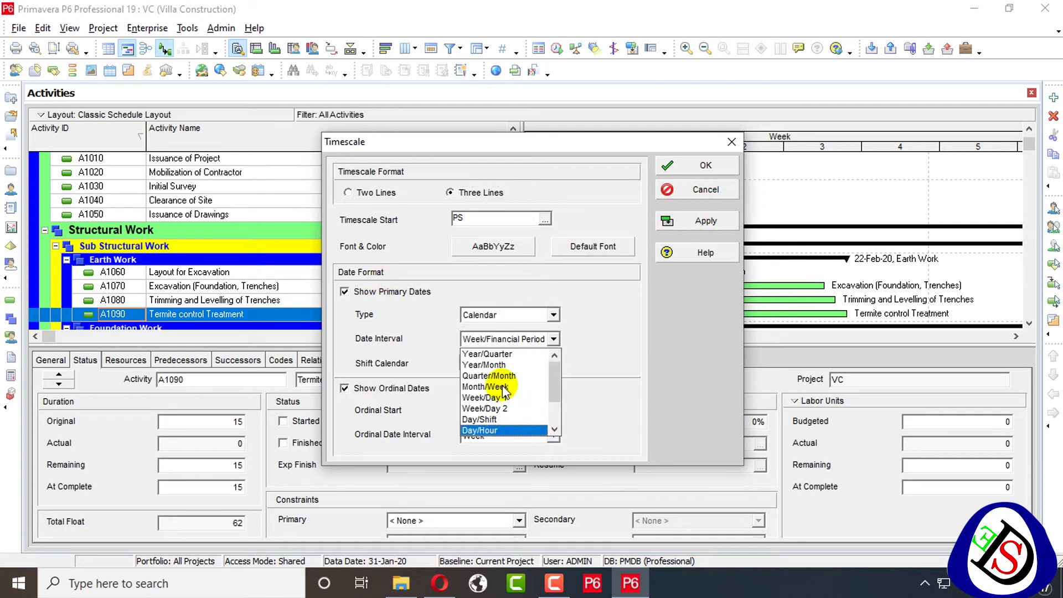
click(498, 386)
click(712, 216)
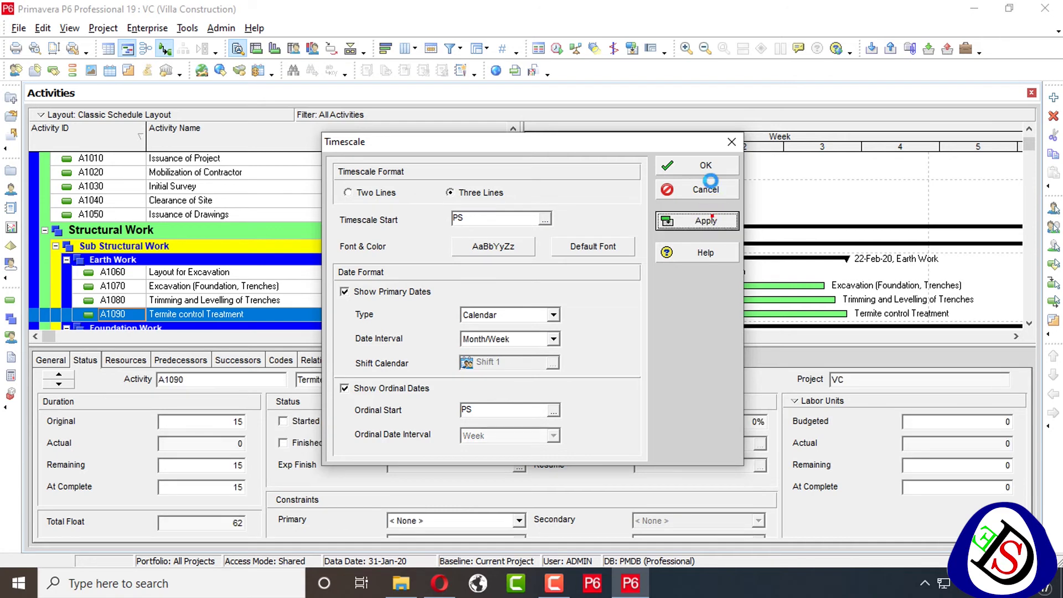
click(708, 166)
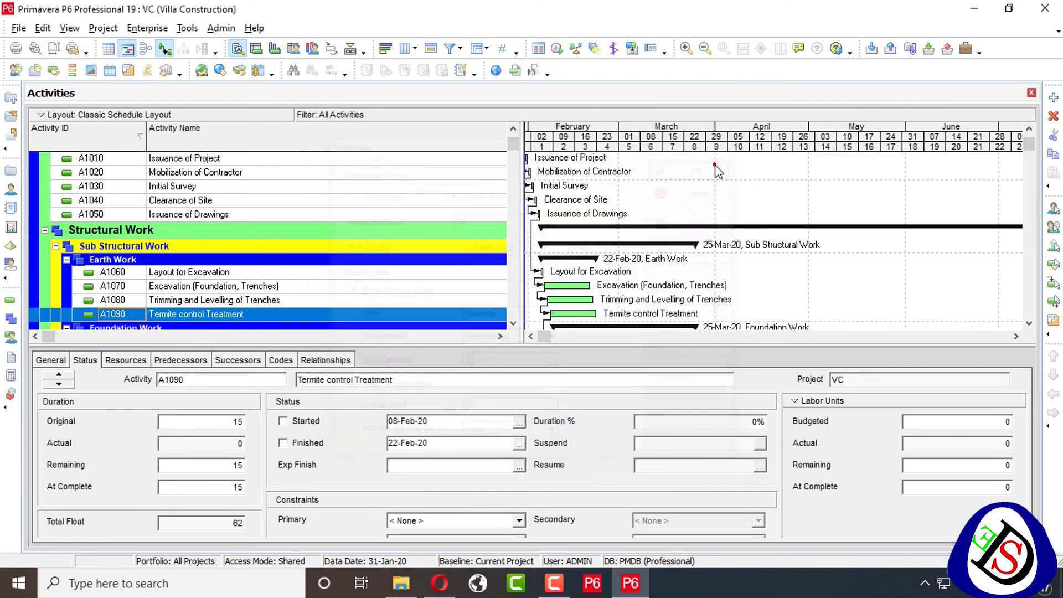
click(530, 336)
click(530, 335)
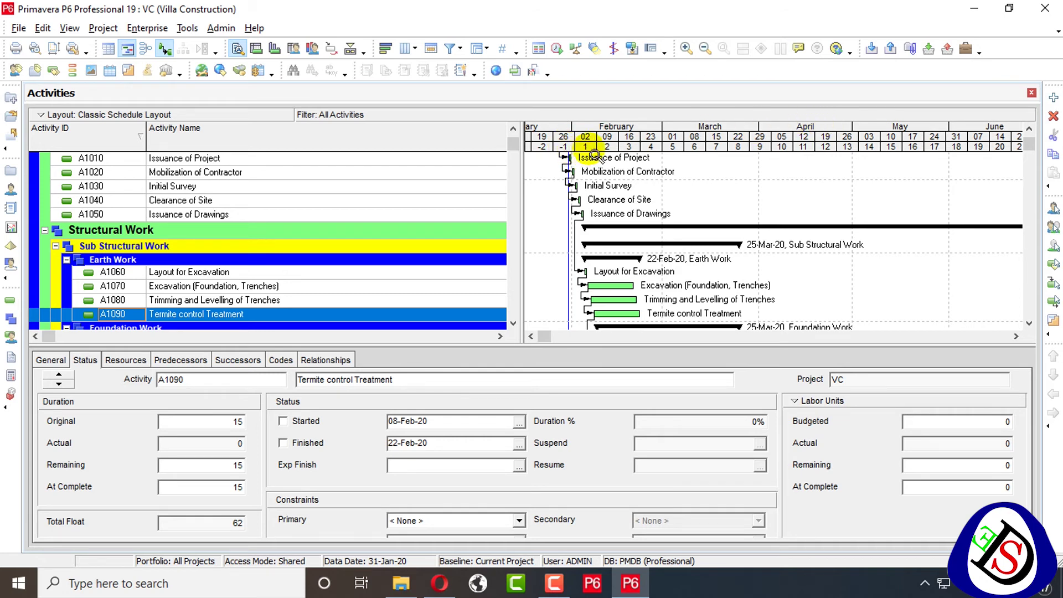
Step: Change the ordinal date interval to Day, numbering -14 to -1 then 1, 2 onward
right_click(596, 130)
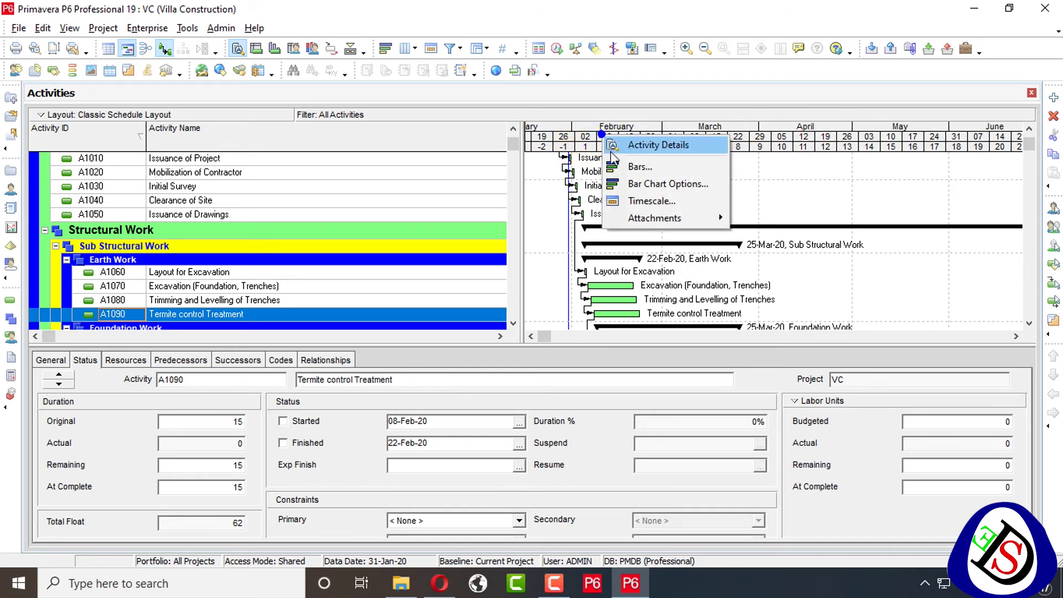
click(591, 113)
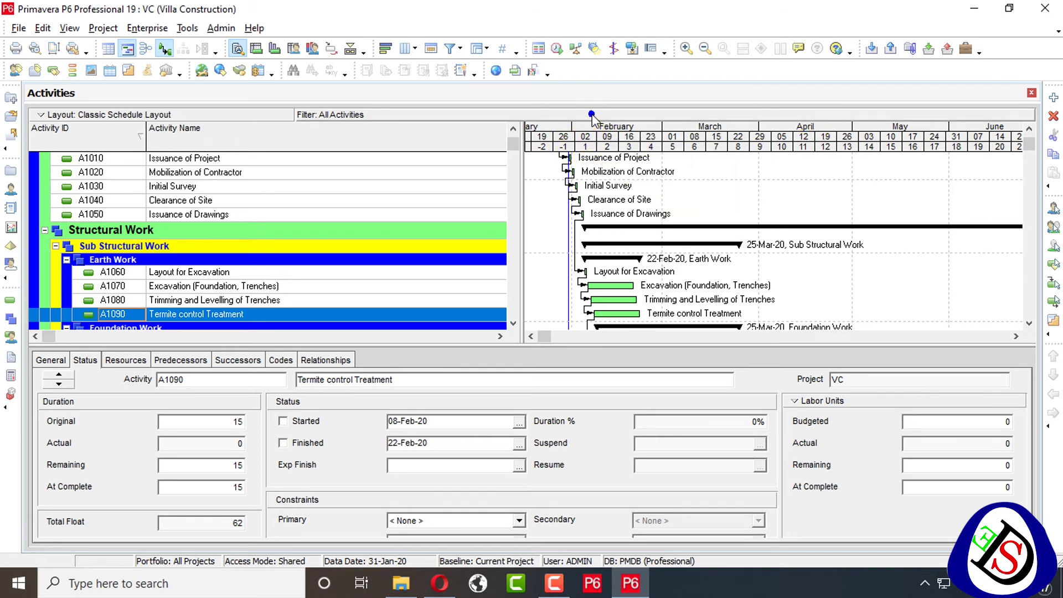
right_click(699, 129)
click(724, 193)
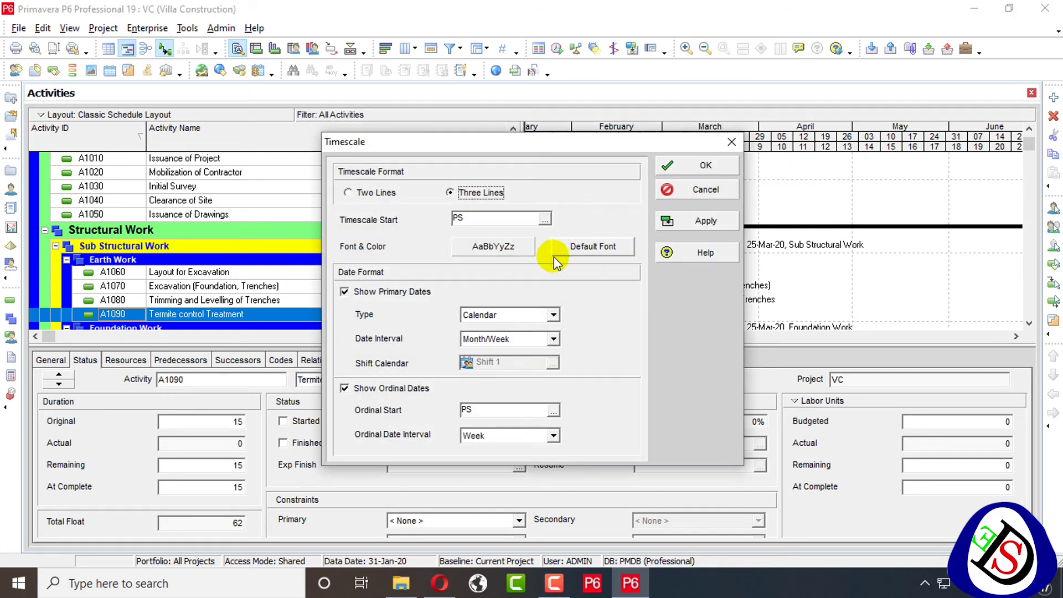
click(553, 435)
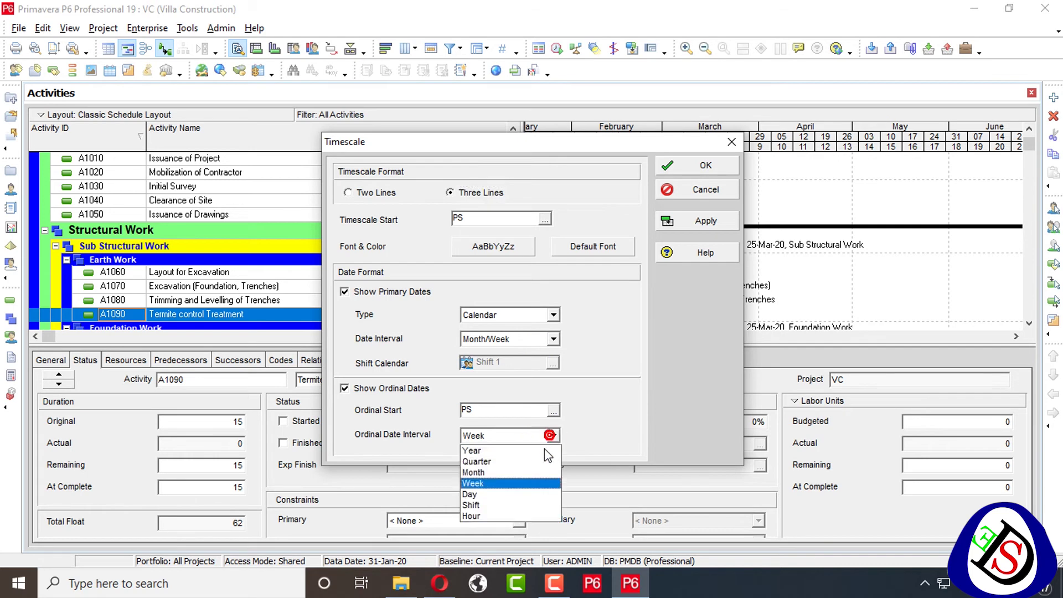
click(521, 486)
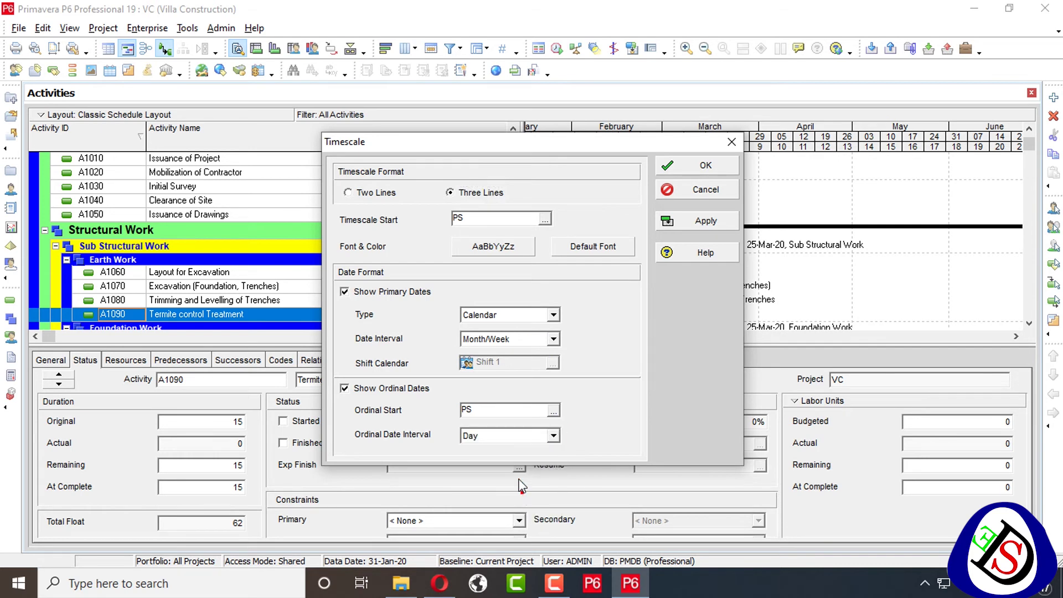
click(703, 221)
click(715, 165)
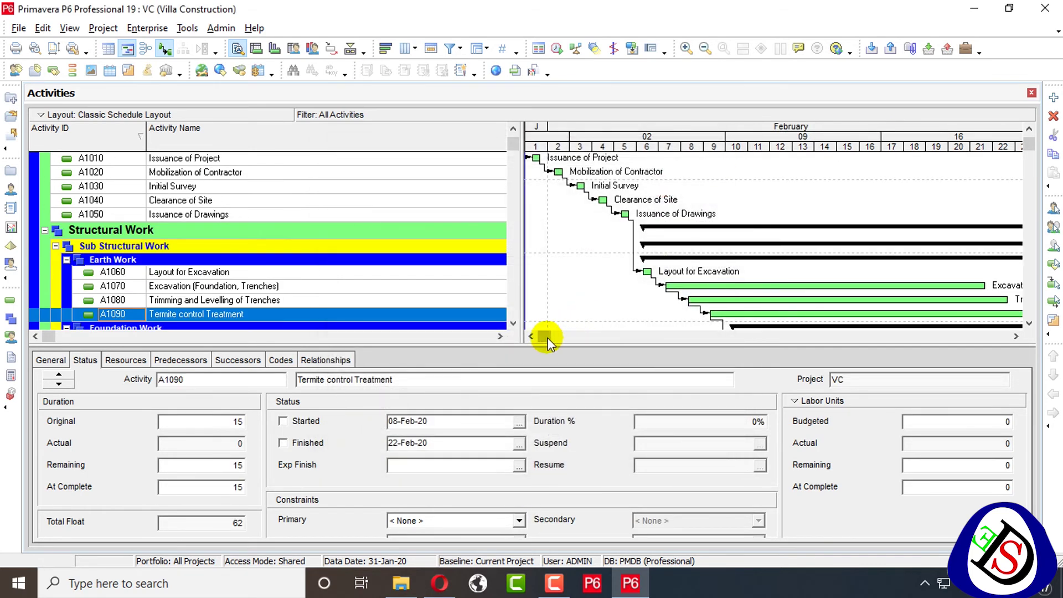
click(528, 336)
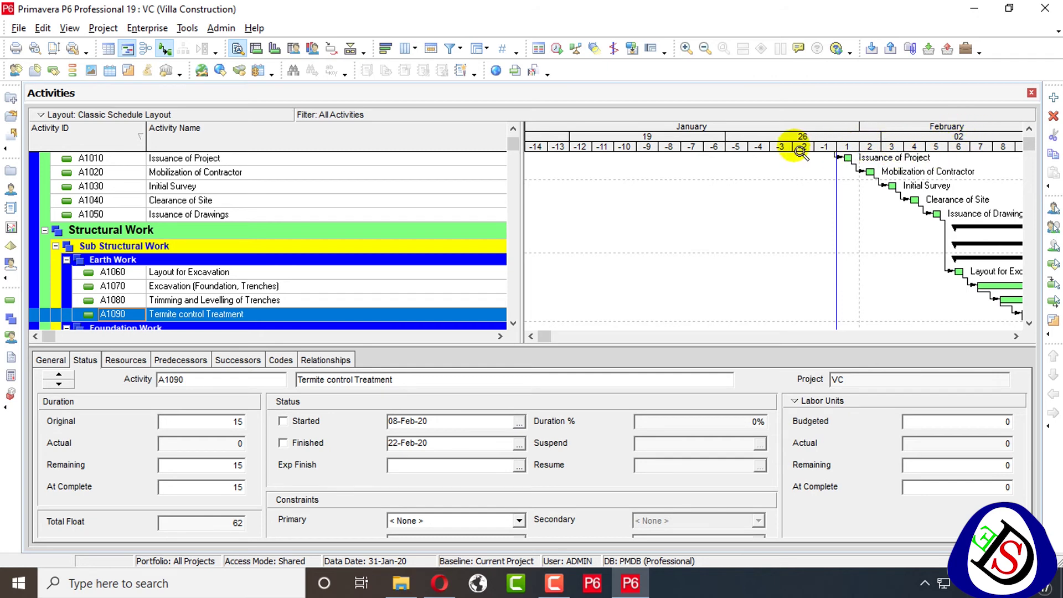
Step: Set the ordinal date interval to Shift and the ordinal start to the current date (CD)
right_click(723, 139)
click(791, 199)
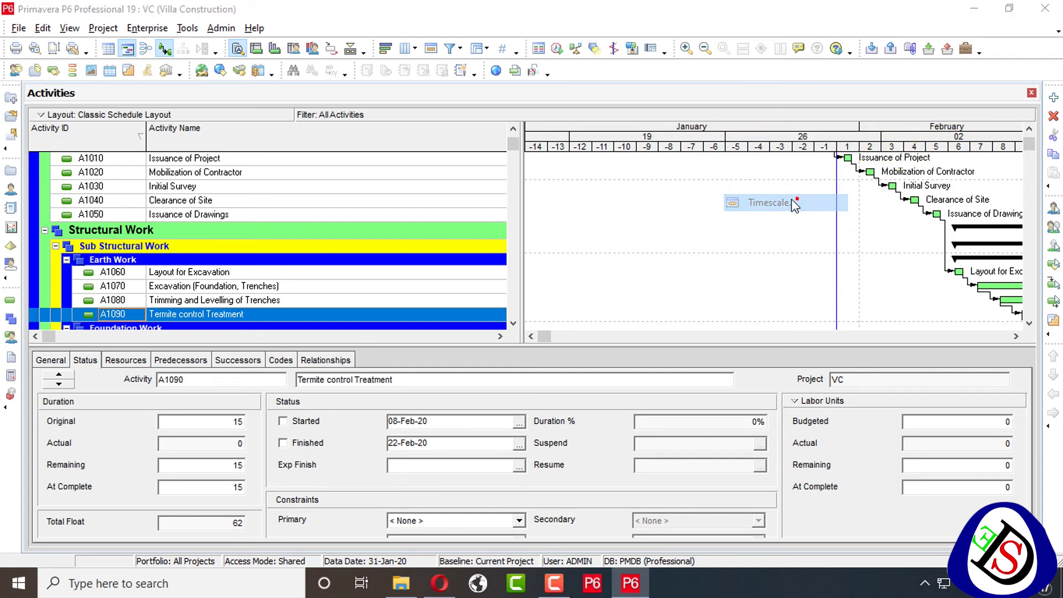
click(553, 436)
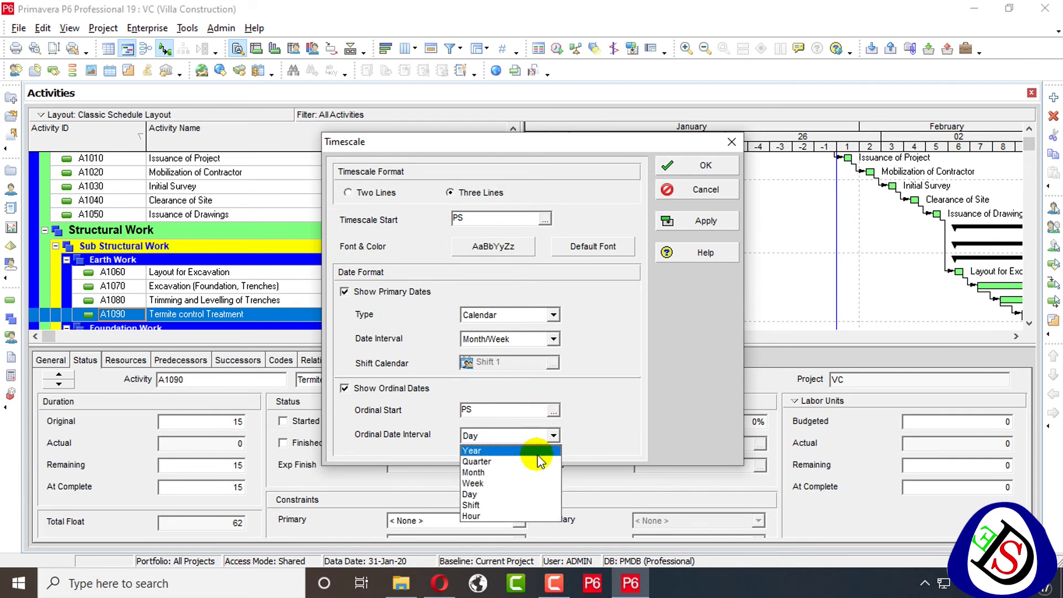
click(508, 506)
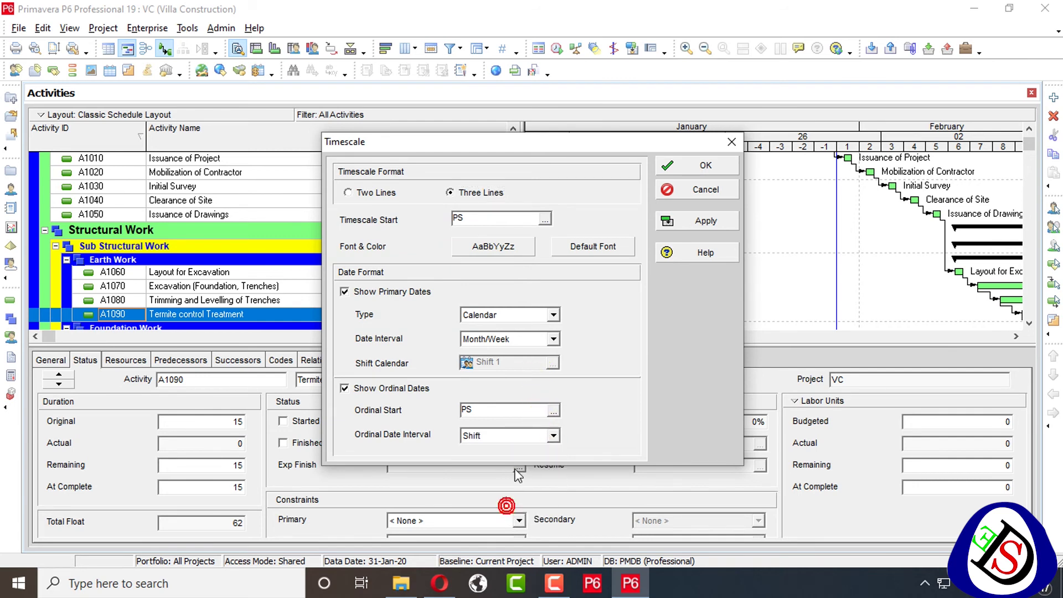
click(553, 436)
click(553, 435)
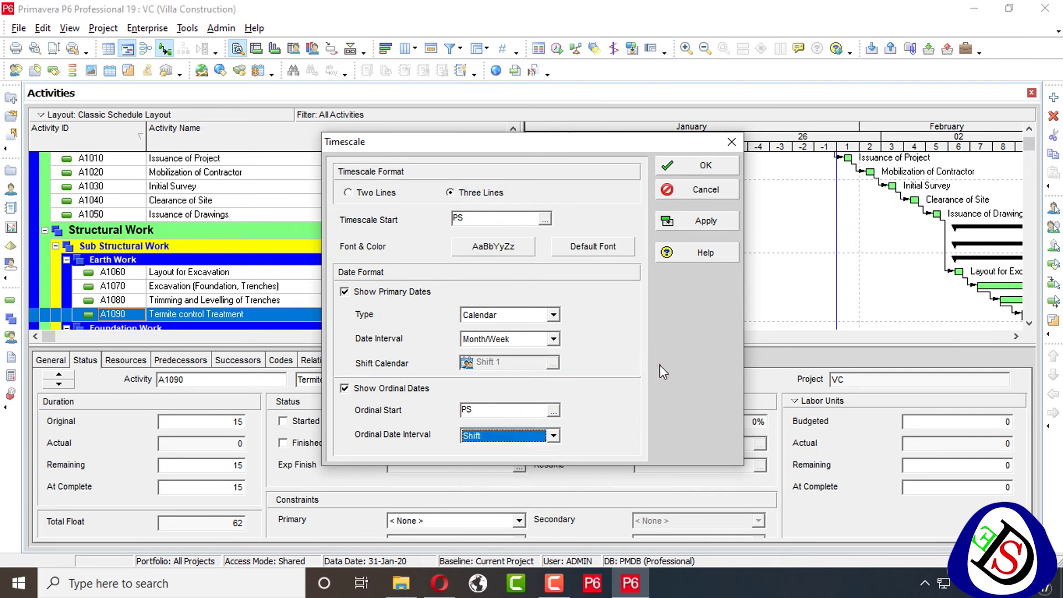
click(553, 410)
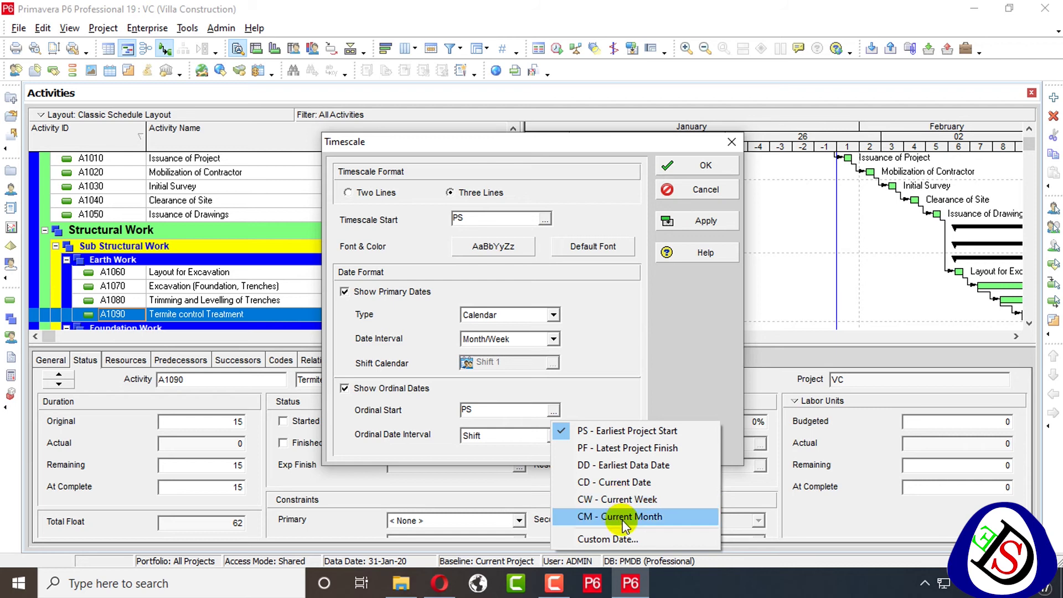
click(622, 482)
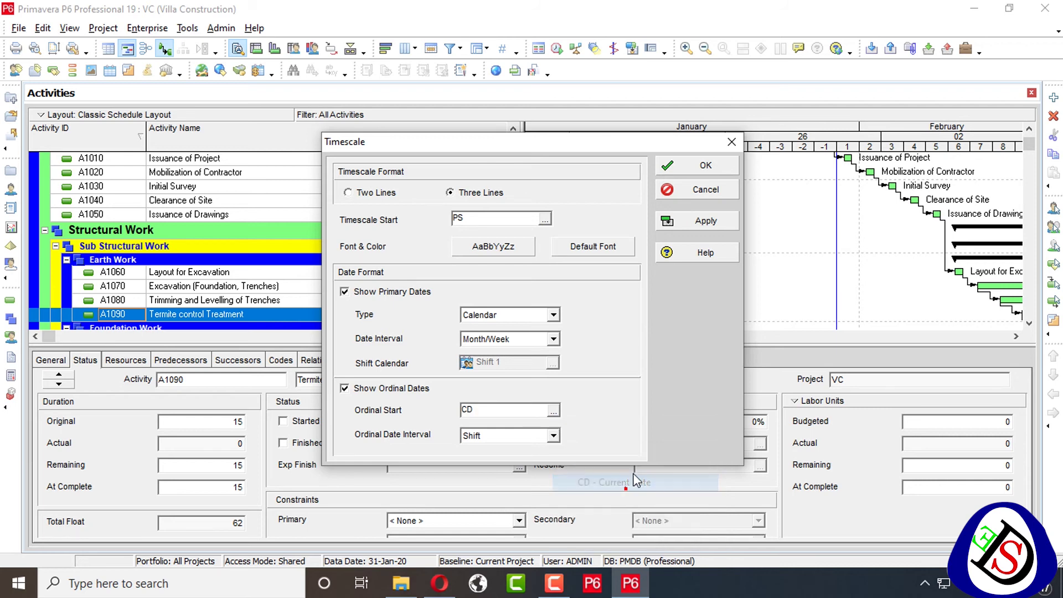
click(716, 218)
click(713, 164)
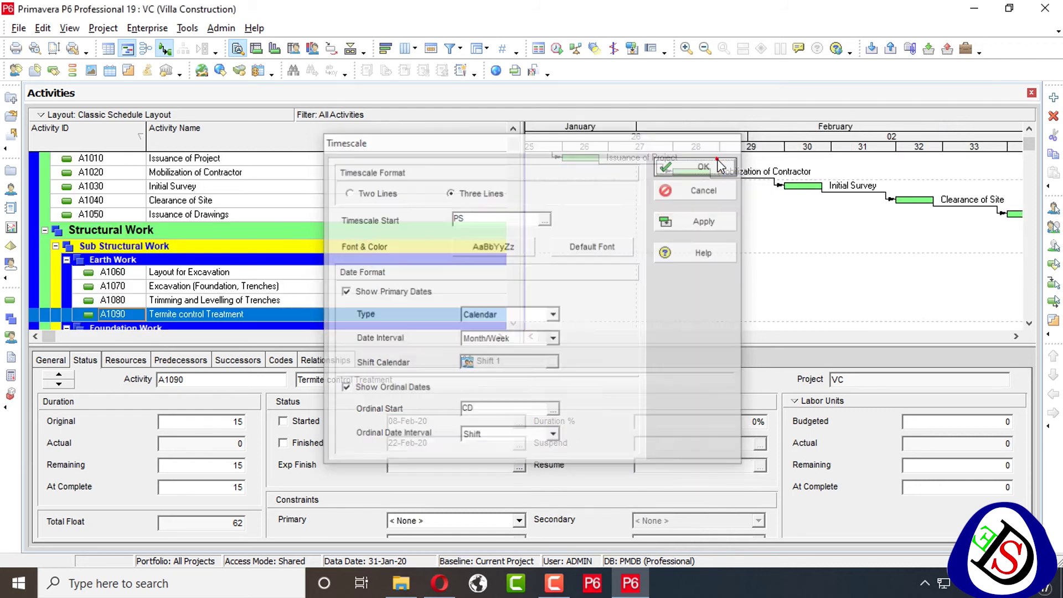
Step: Select Issuance of Drawings and compress the timescale to fit more January–February weeks
click(531, 336)
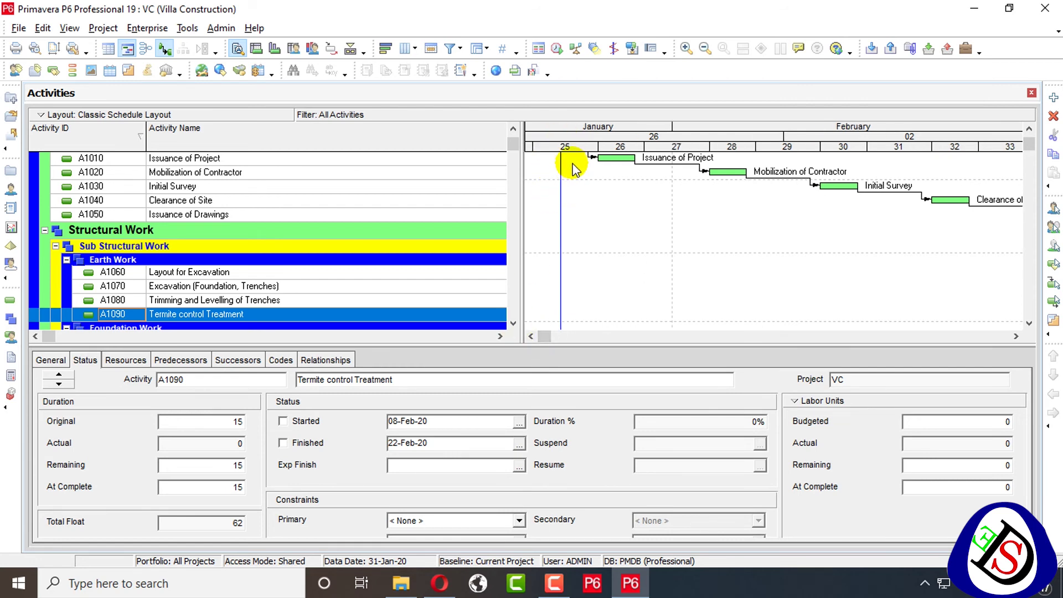
click(528, 335)
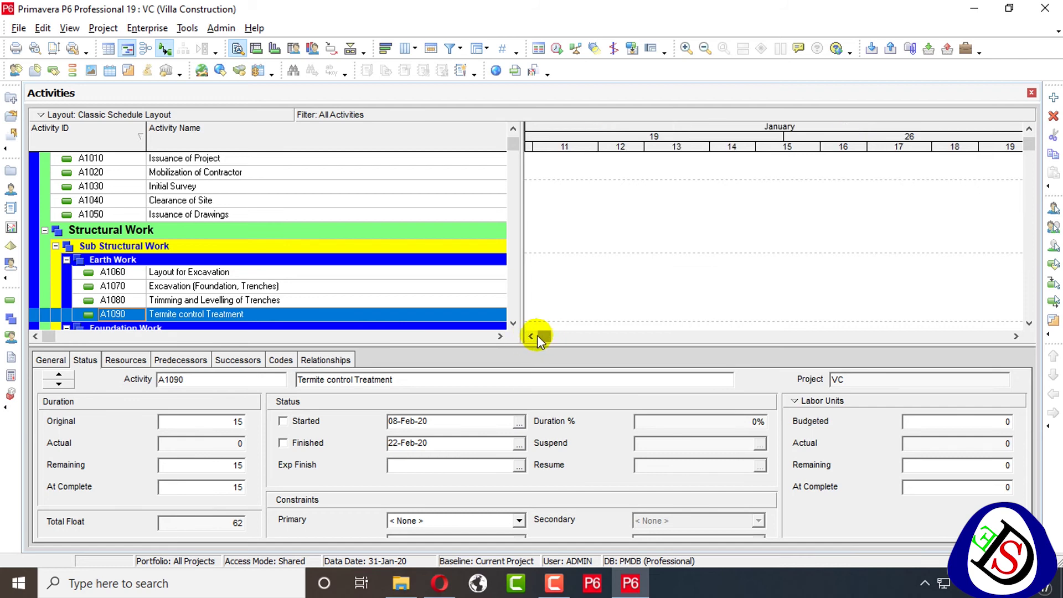
click(589, 216)
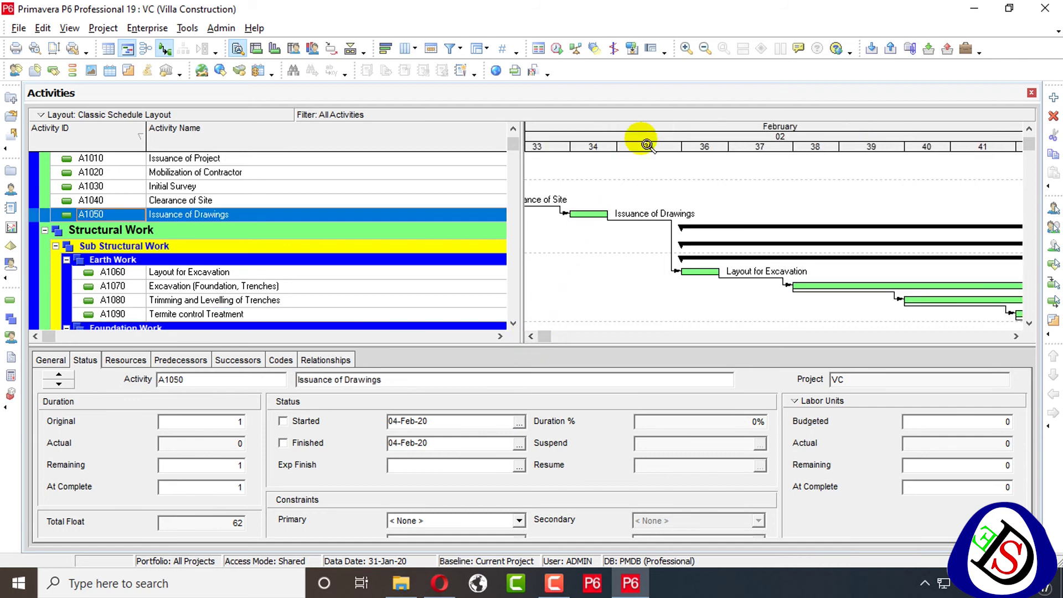
drag(645, 124, 837, 133)
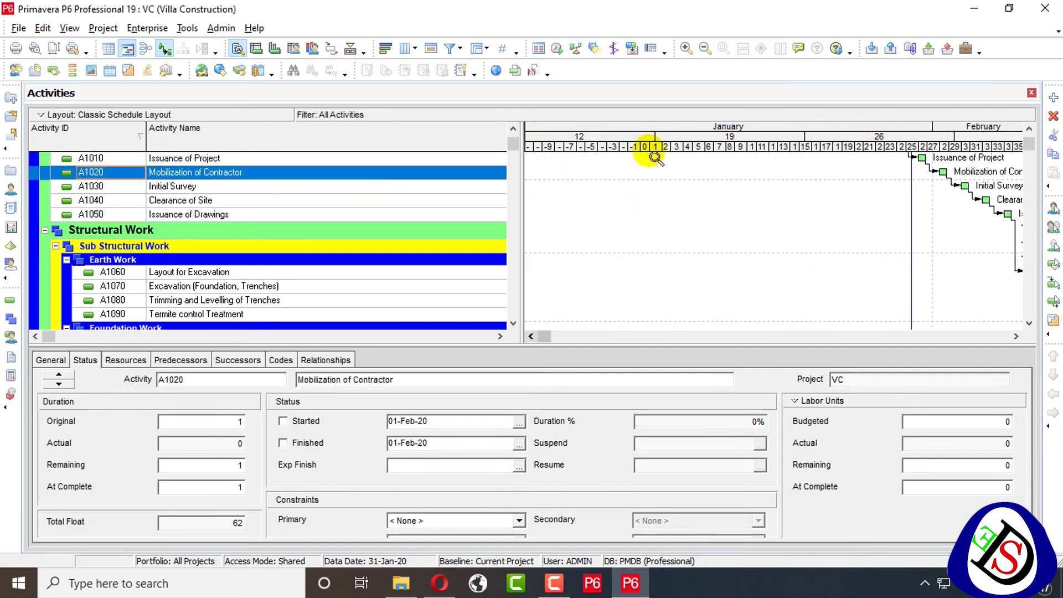
Step: Set the Gantt timescale's ordinal start to Current Week (CW) and apply it
right_click(812, 135)
click(861, 199)
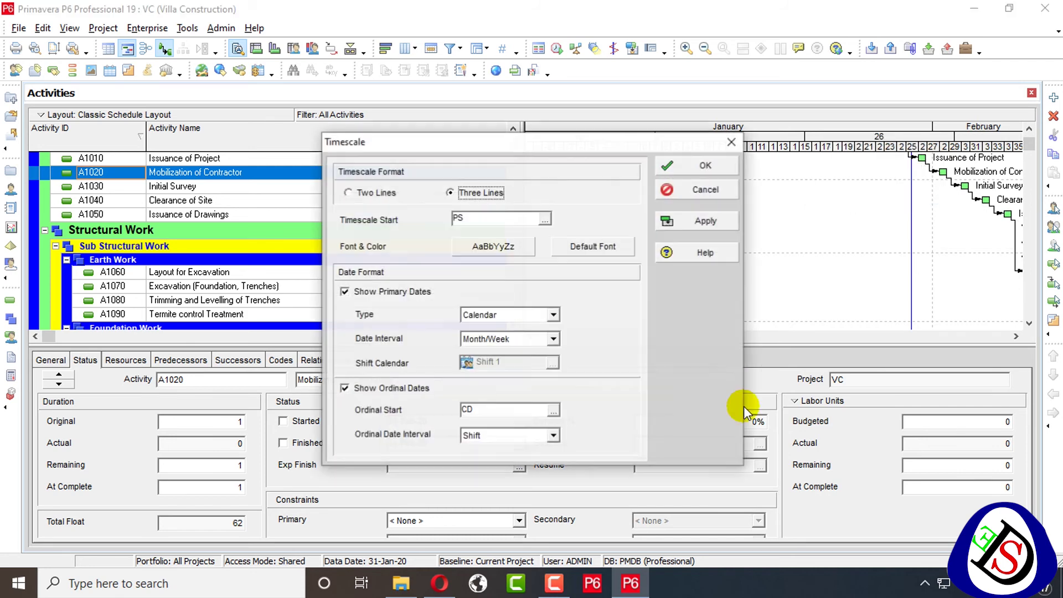
click(553, 410)
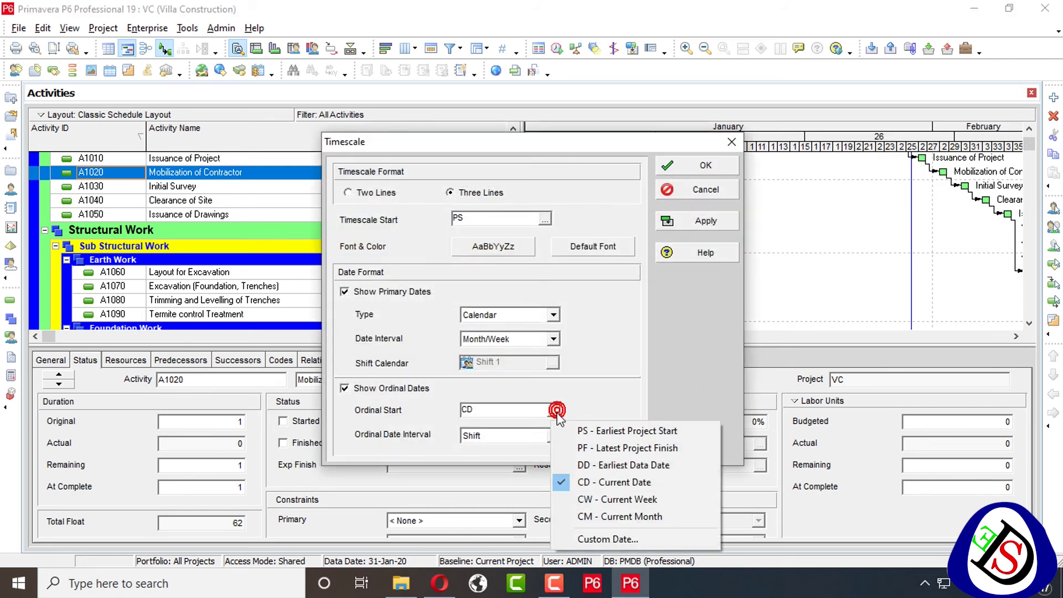
click(605, 499)
click(712, 220)
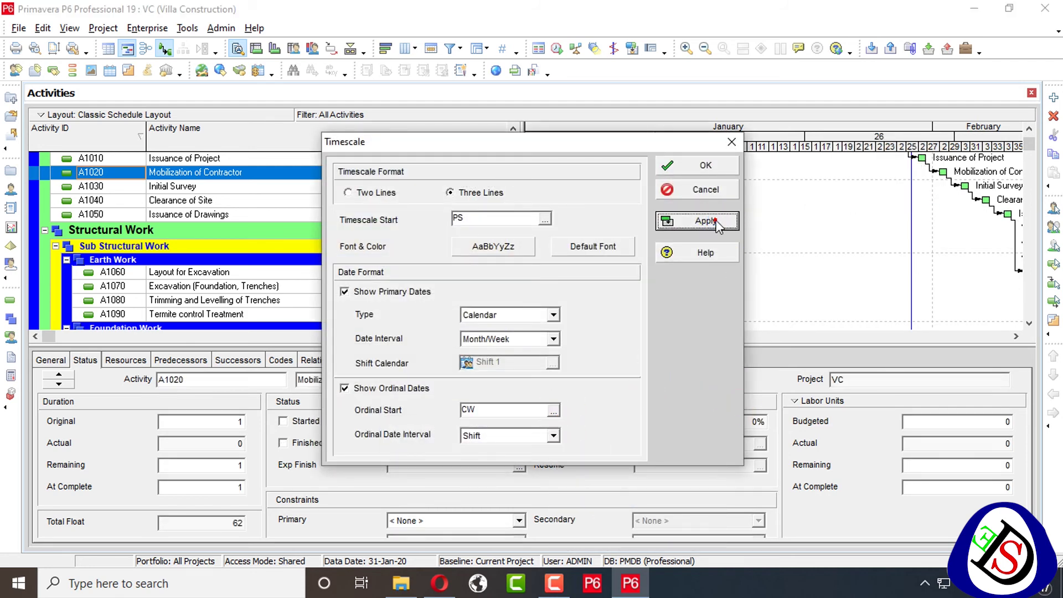
click(719, 165)
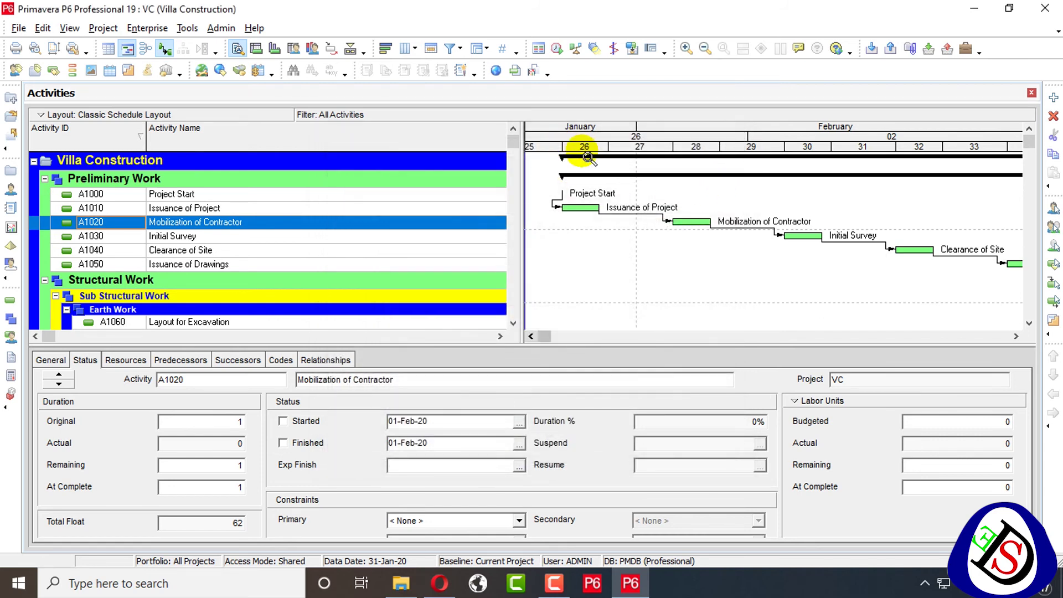
Step: Try Current Date (CD), then apply Earliest Project Start (PS) as the ordinal start
right_click(596, 135)
click(637, 201)
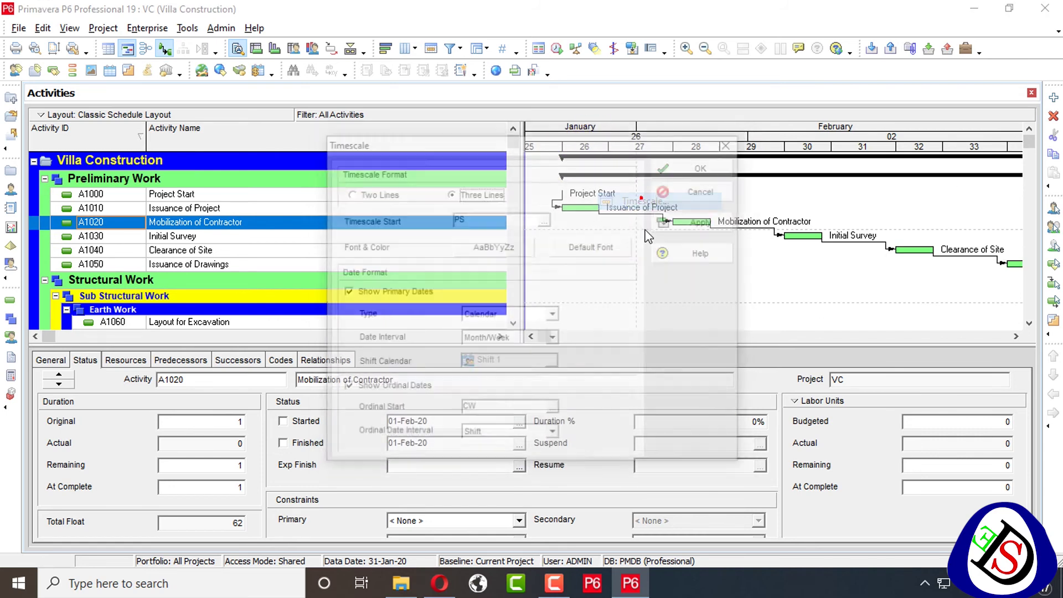
click(551, 411)
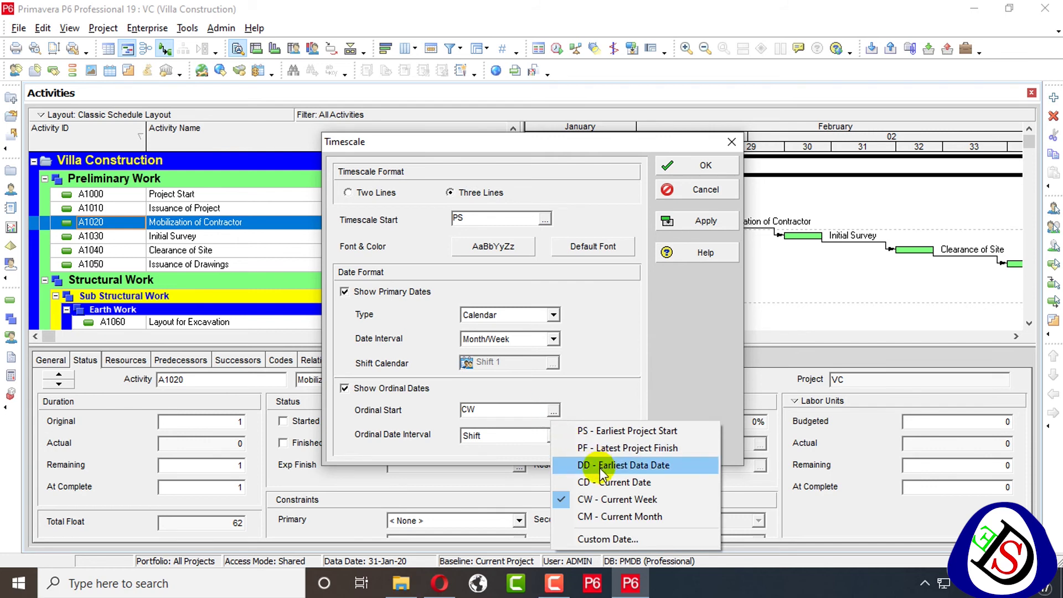
click(592, 483)
click(553, 410)
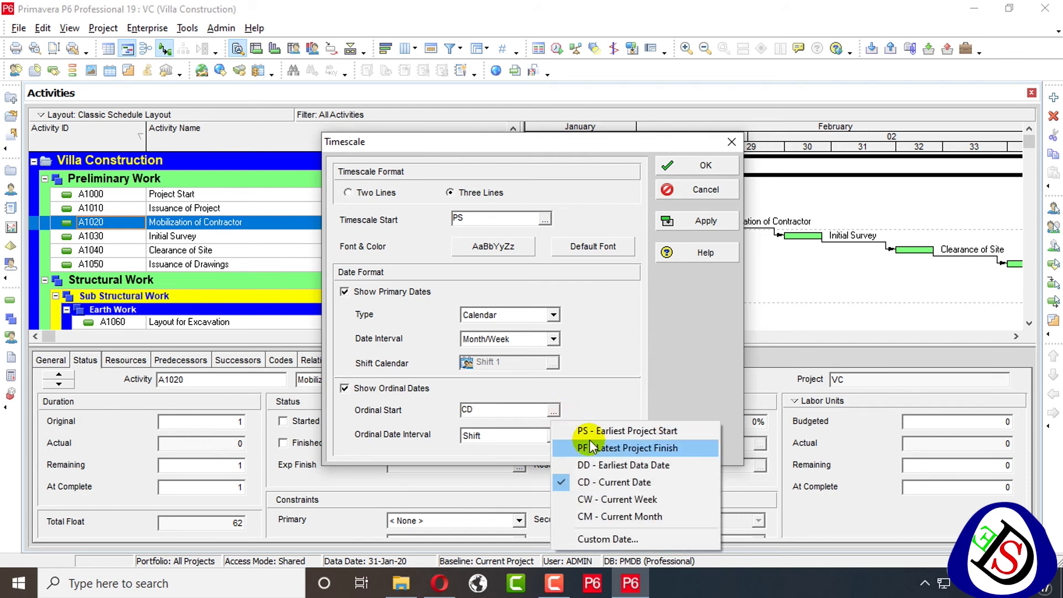
click(587, 430)
click(703, 220)
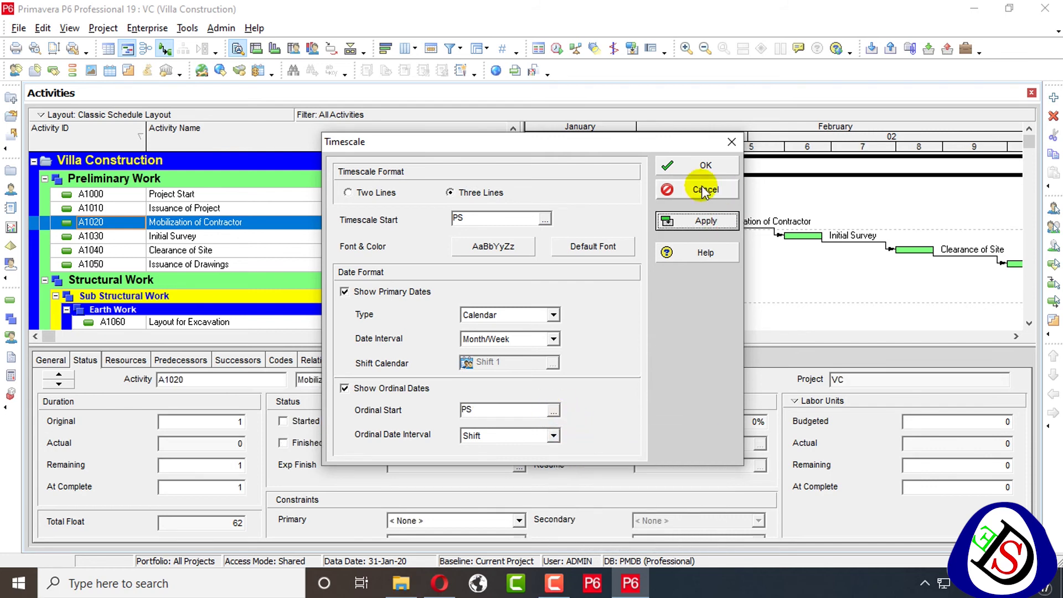
Step: Turn off Show Ordinal Dates, confirm, and bring January 2020 back into view
click(361, 389)
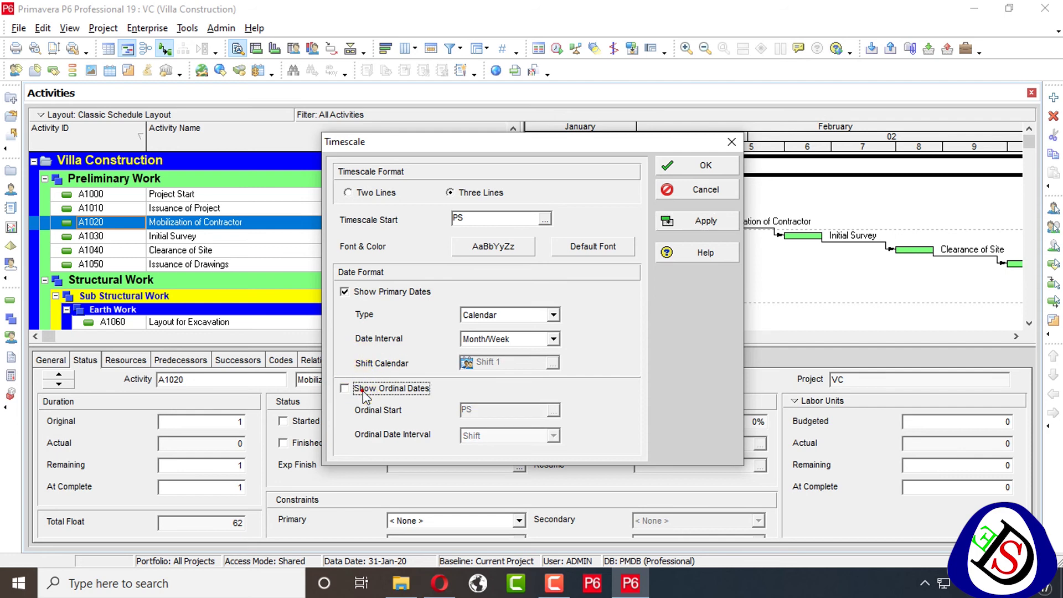
click(708, 165)
click(530, 336)
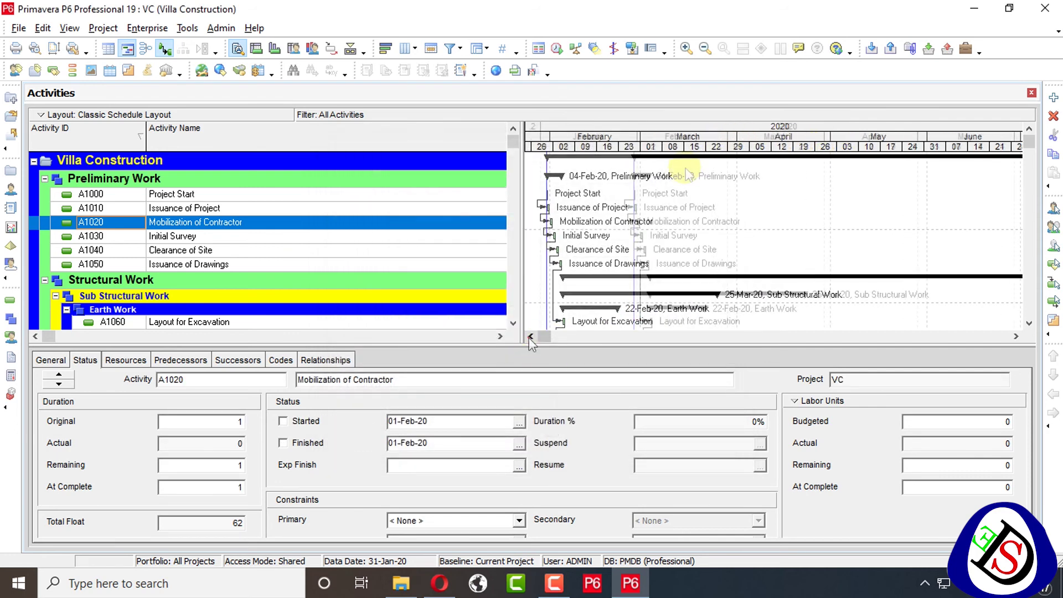